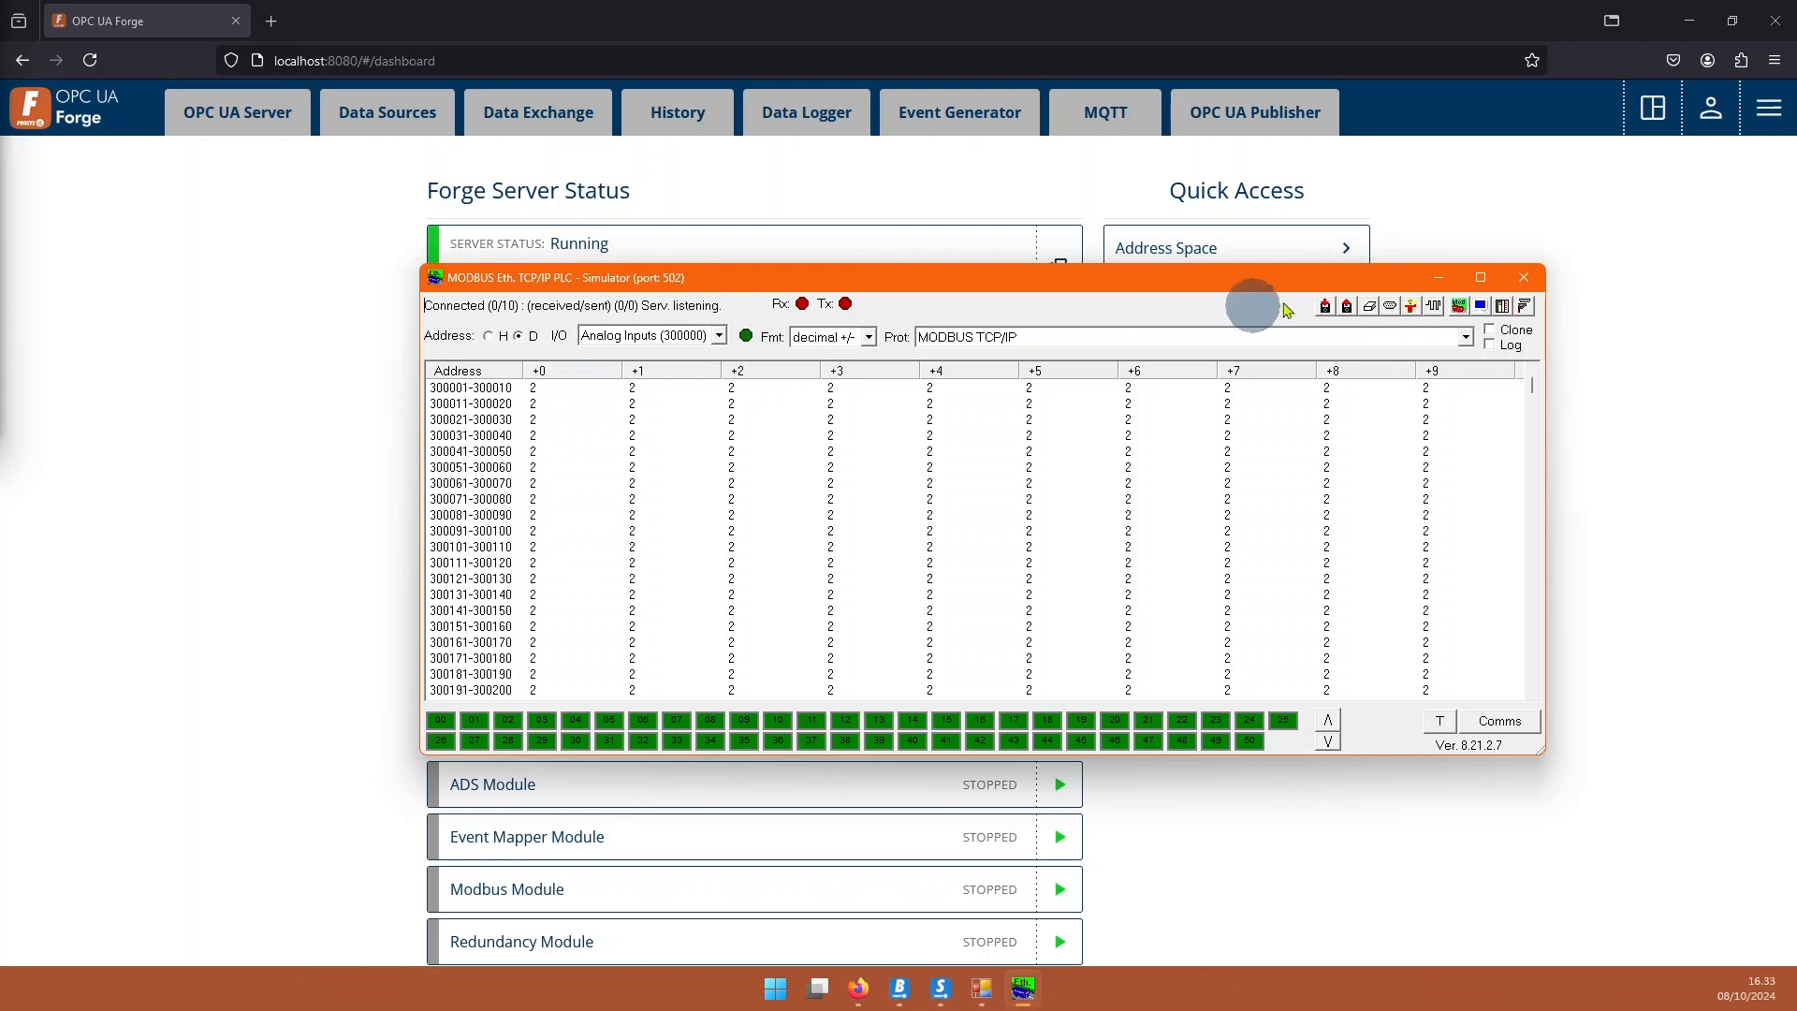
# Start the stopped Modbus Module in the Forge module list and open the Modbus device connections.
pyautogui.click(1439, 278)
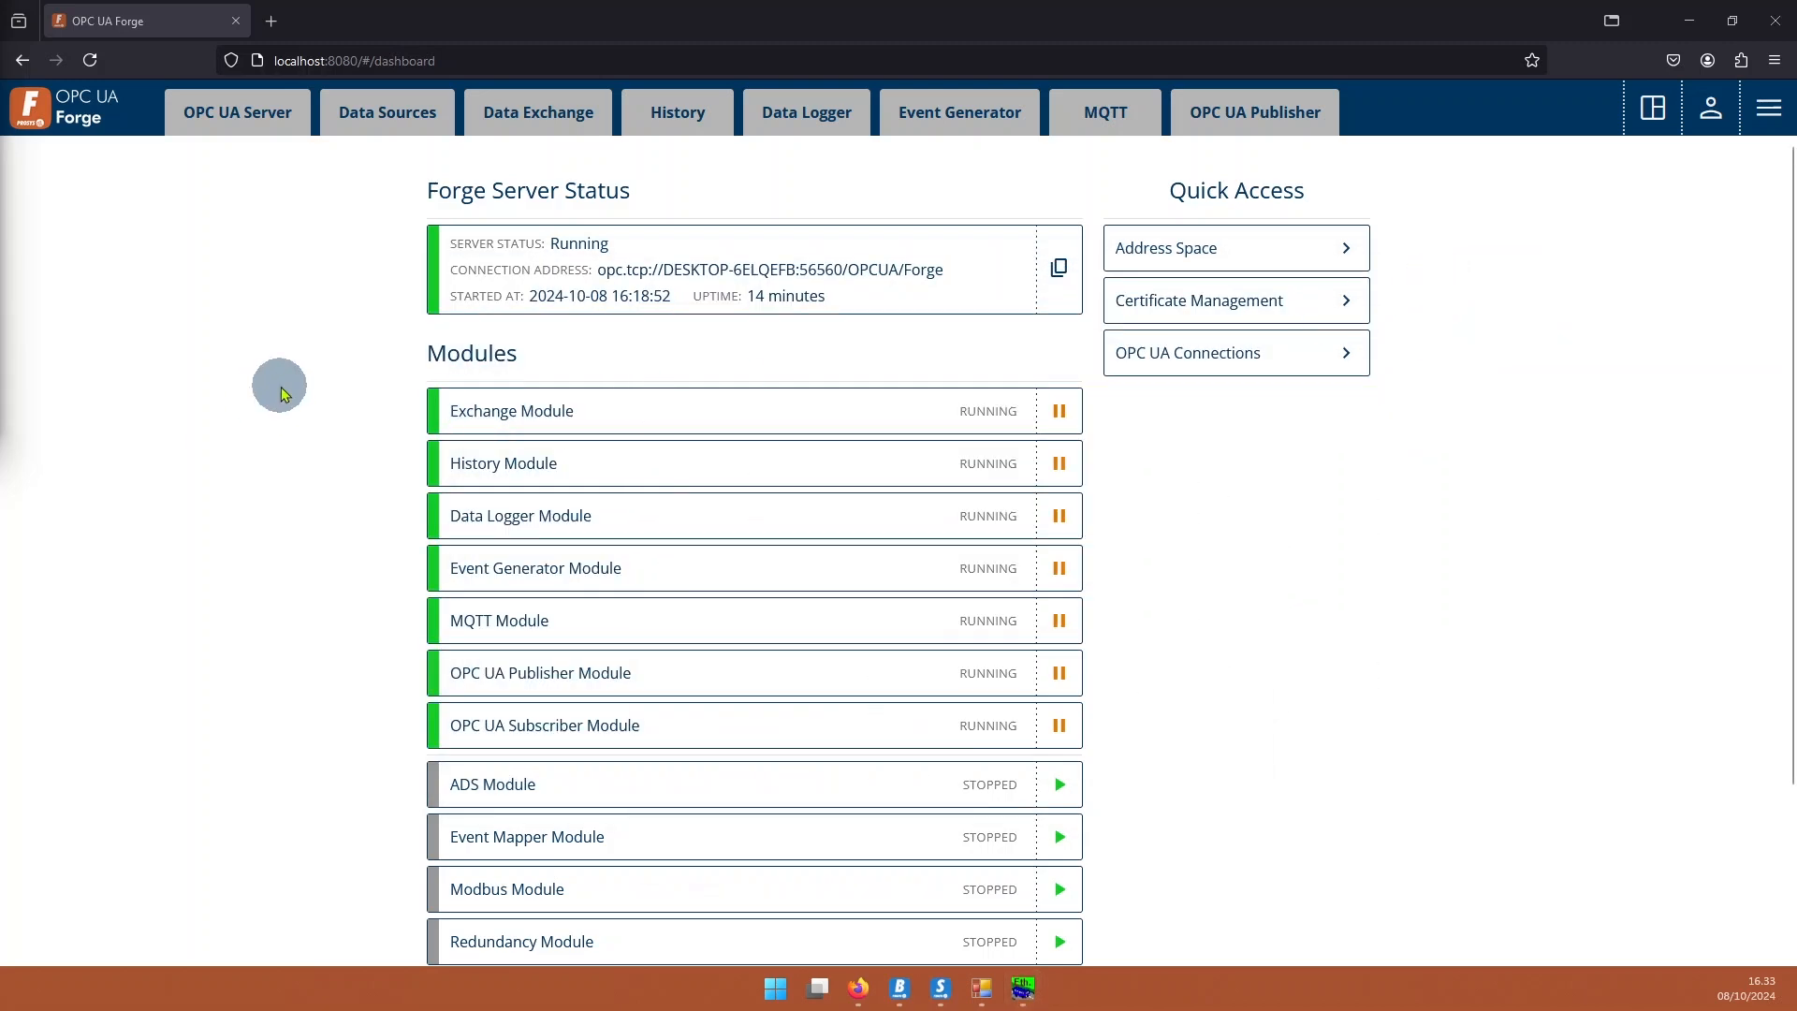
pyautogui.scroll(-2, 260, 386)
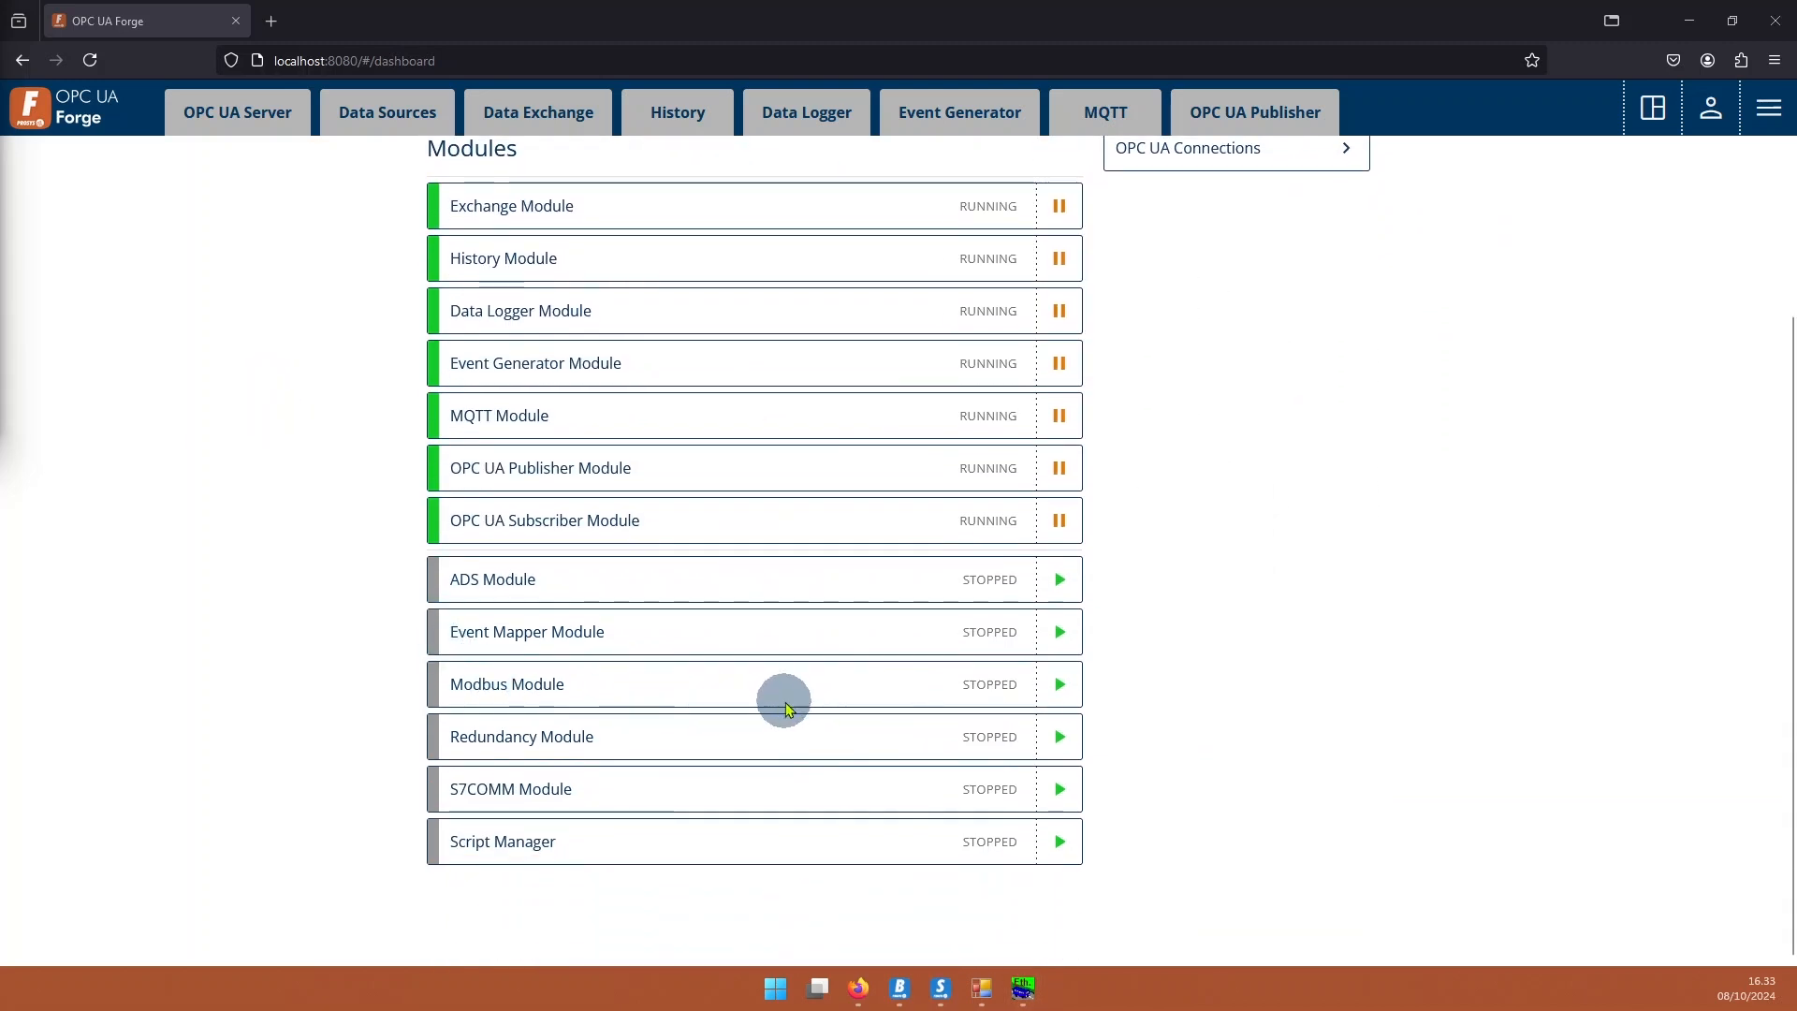
pyautogui.click(1057, 688)
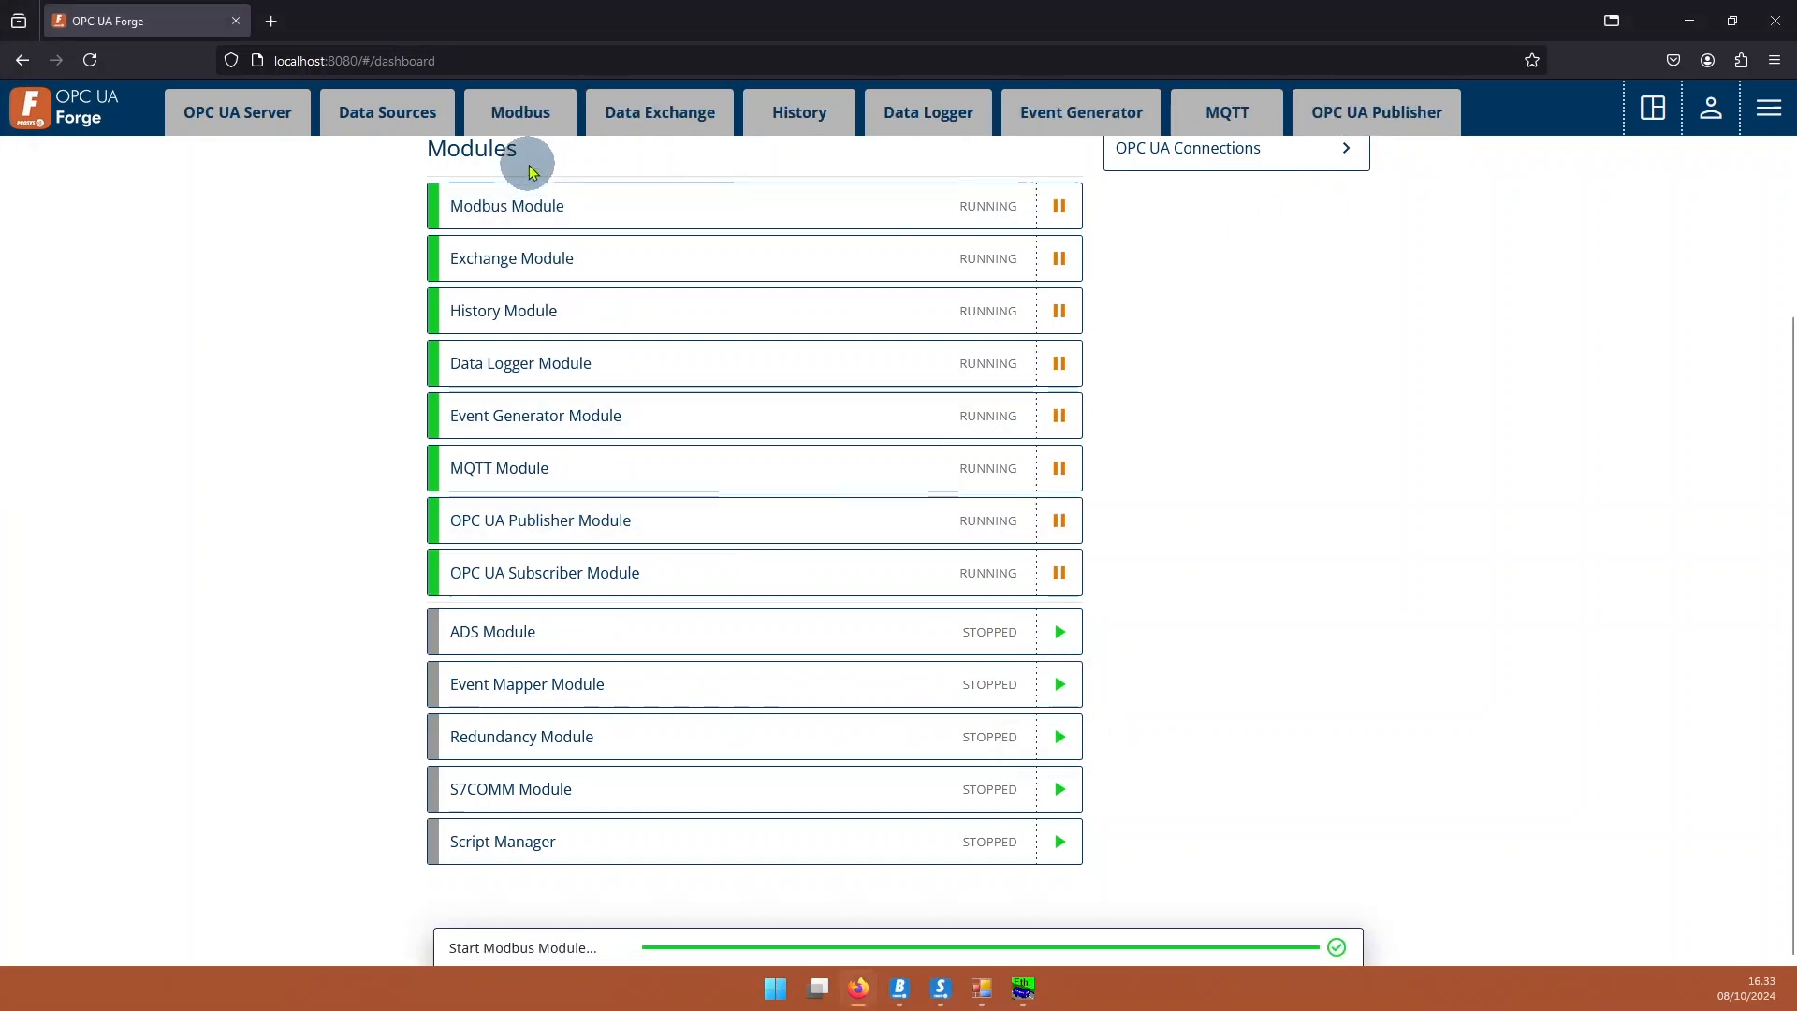
pyautogui.click(533, 116)
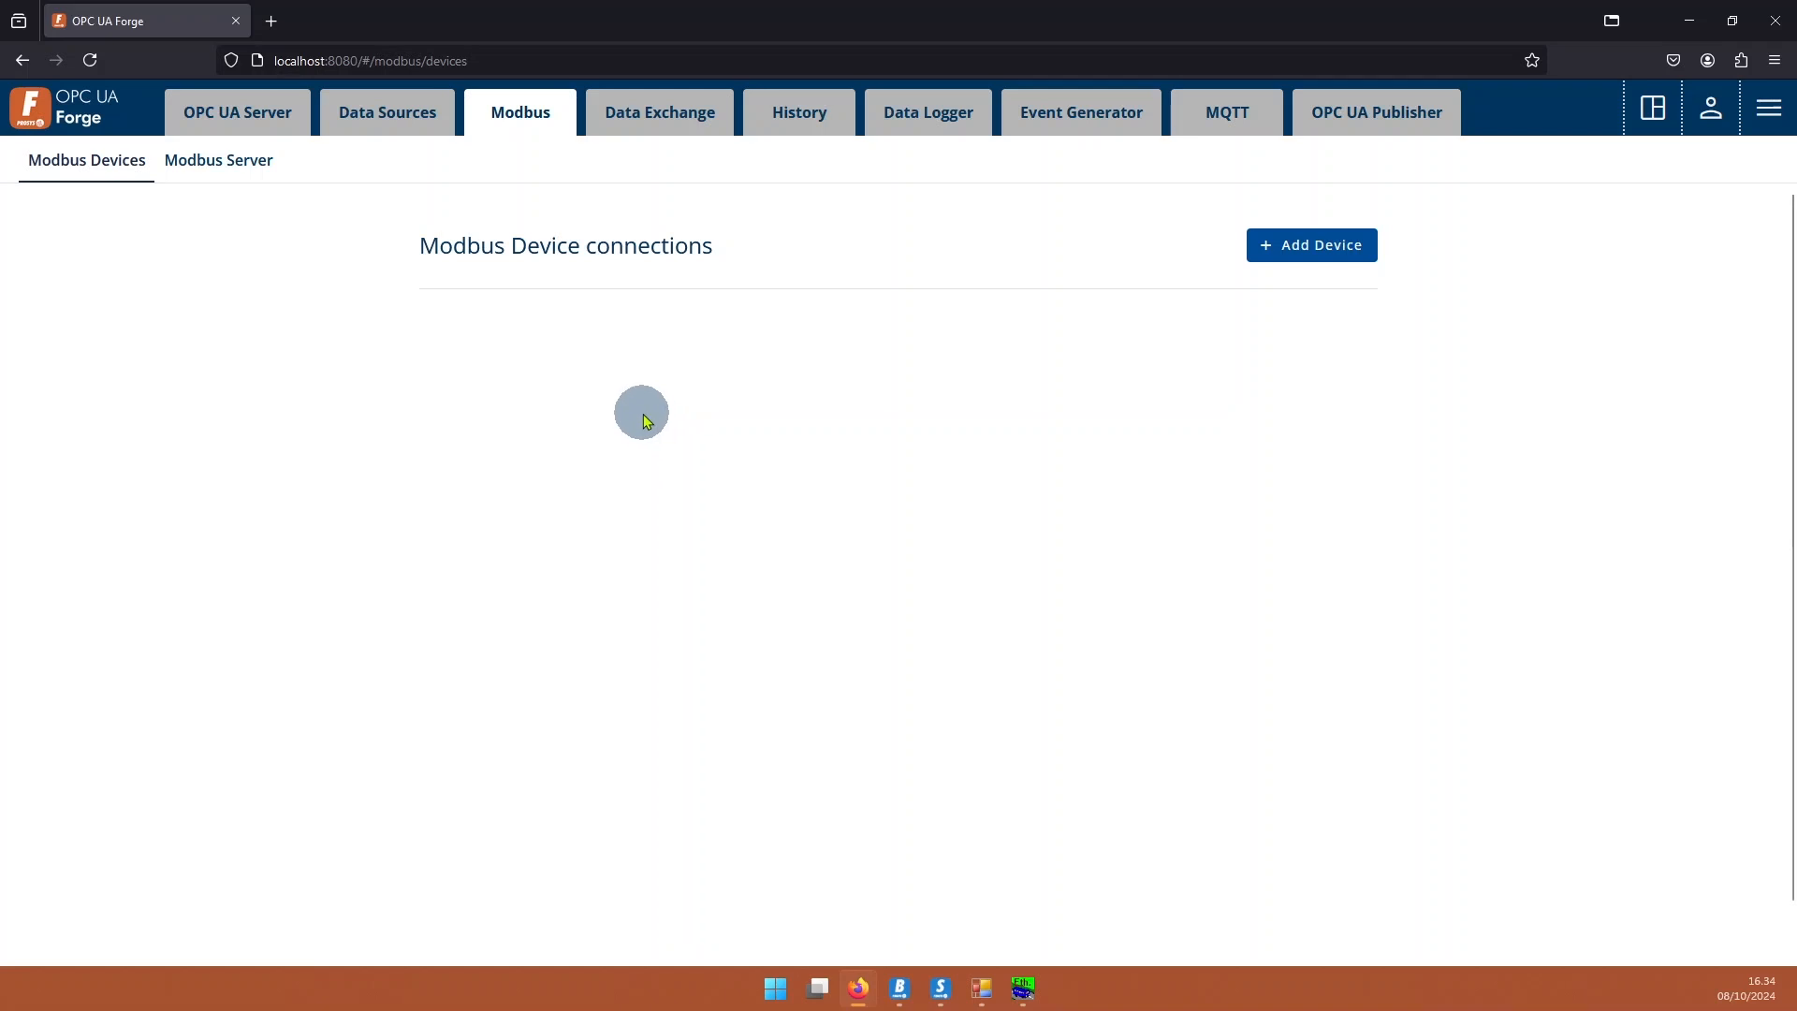
# Add a new Modbus device connection and name it ModbusSimulator.
pyautogui.click(1303, 261)
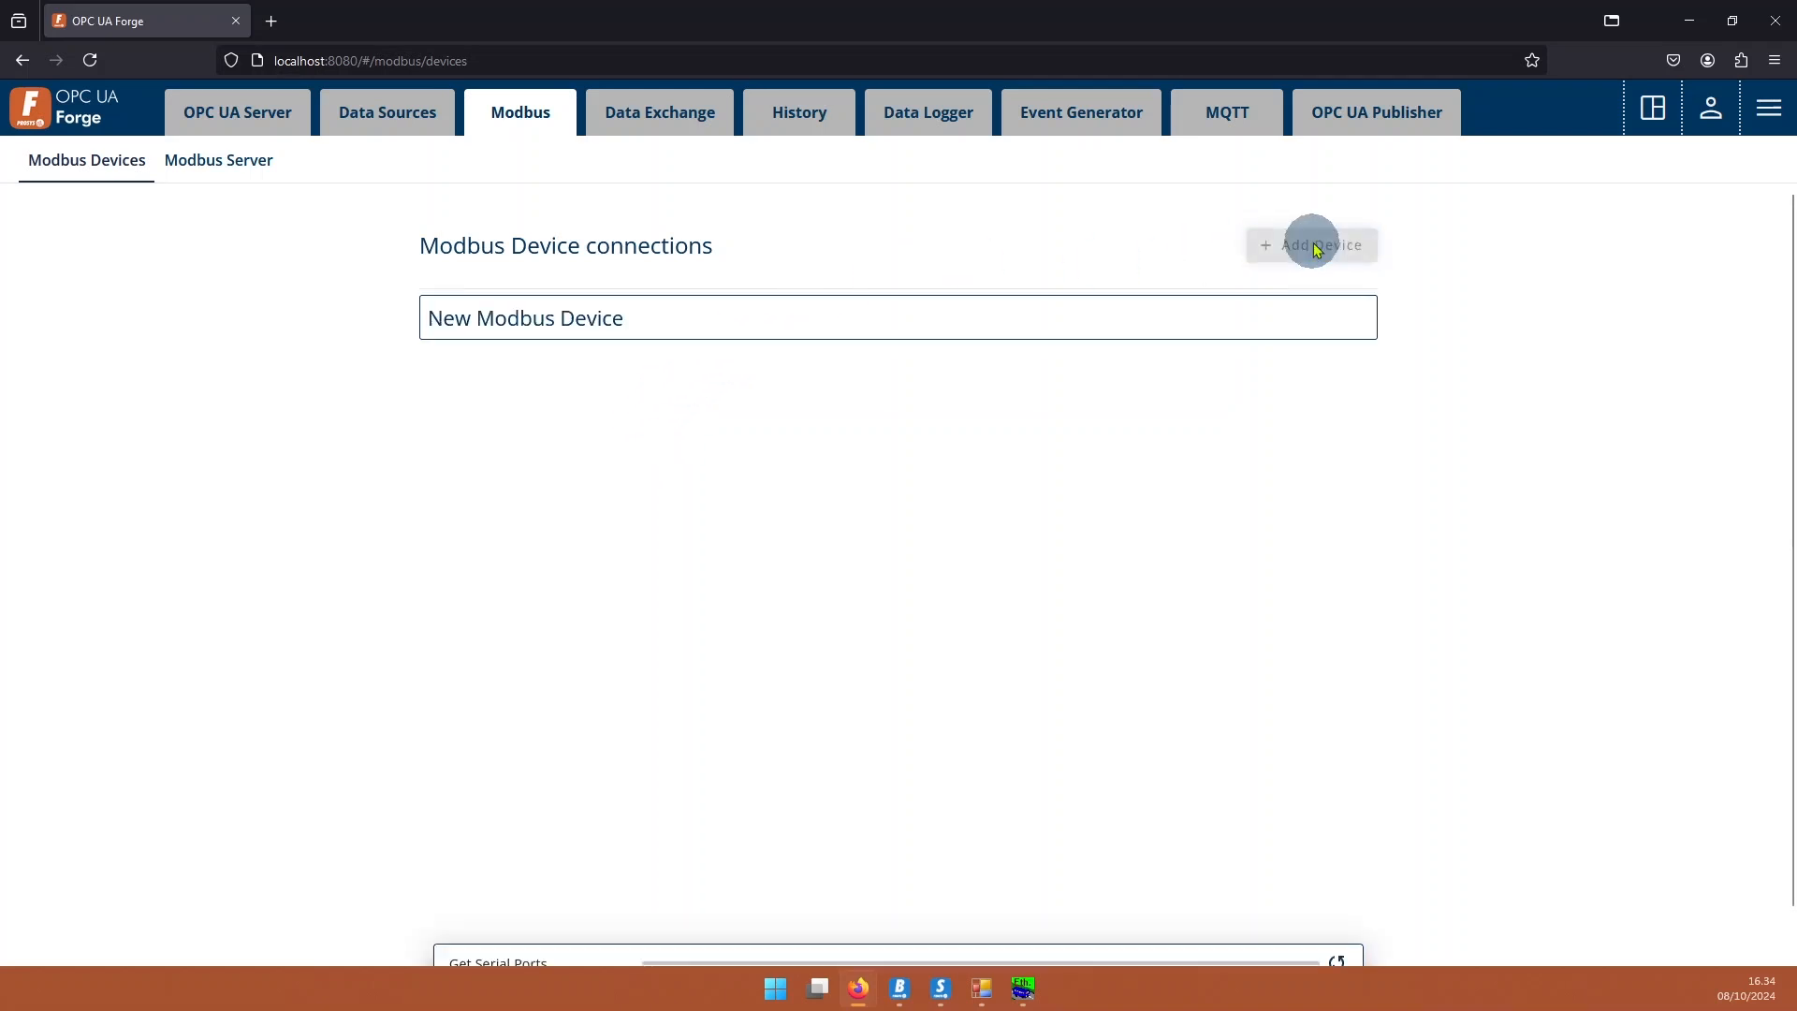
pyautogui.scroll(-1, 376, 374)
pyautogui.click(542, 282)
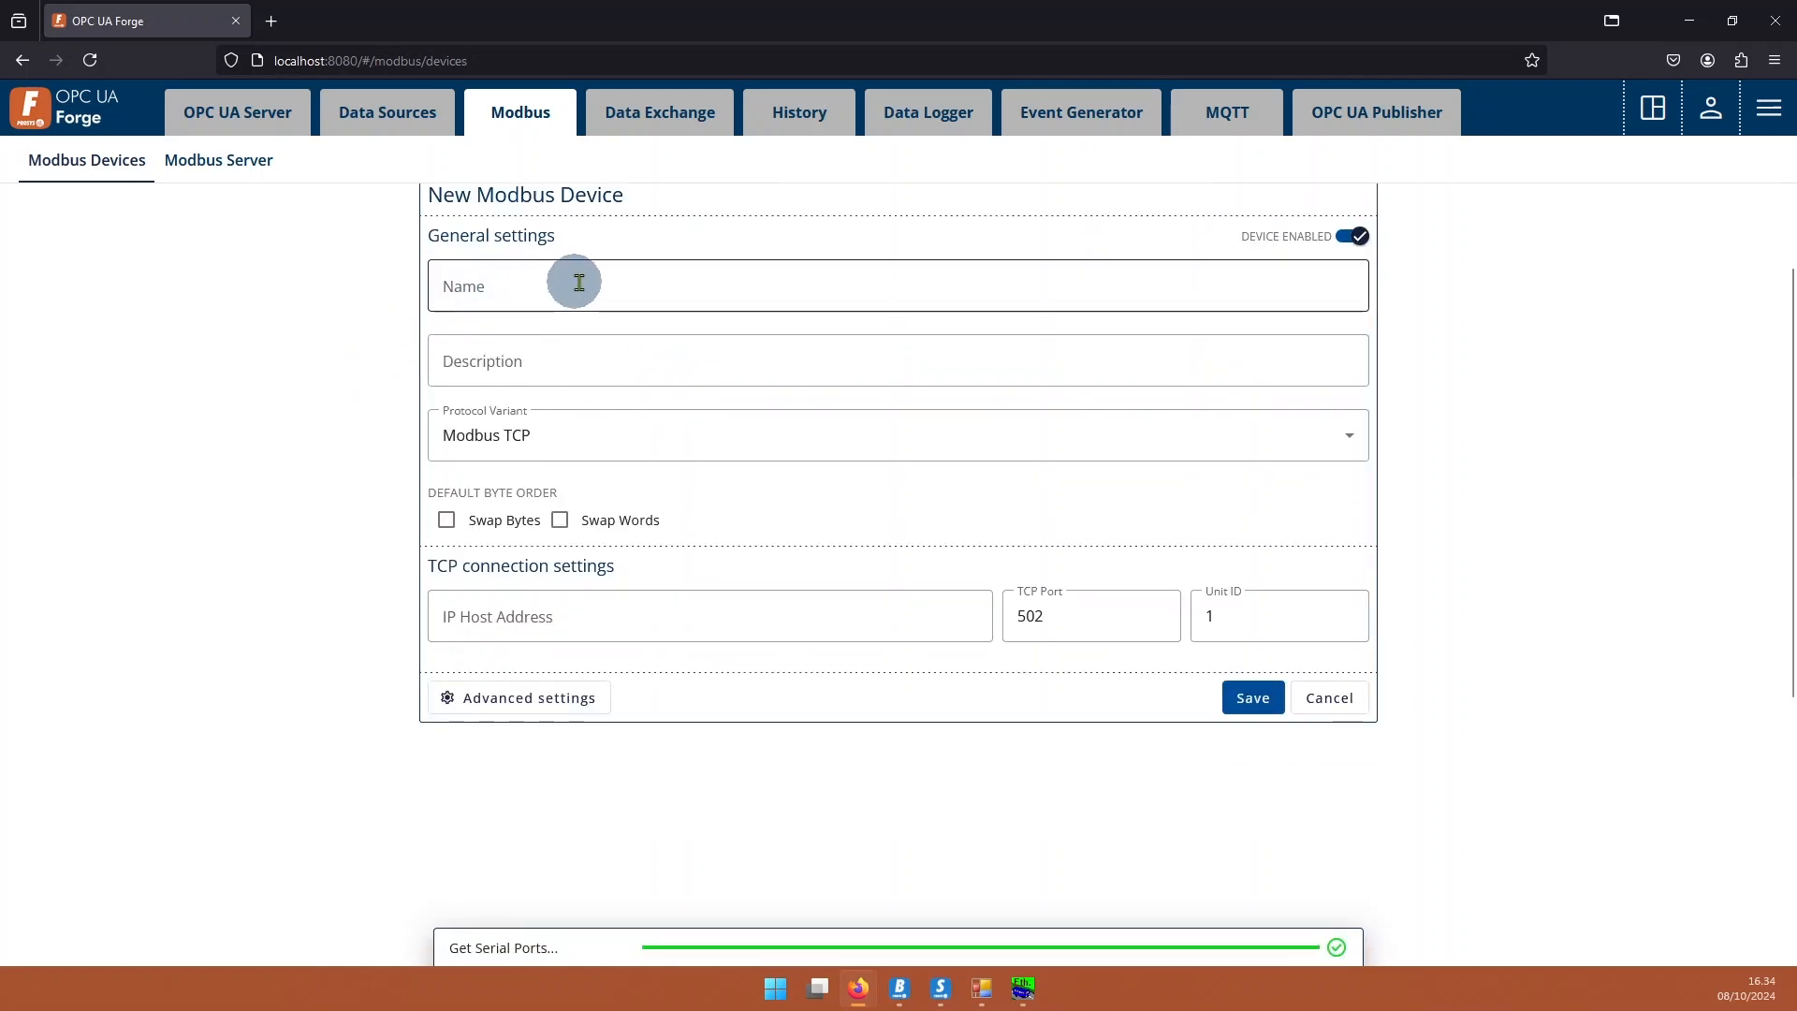
pyautogui.write('Mo')
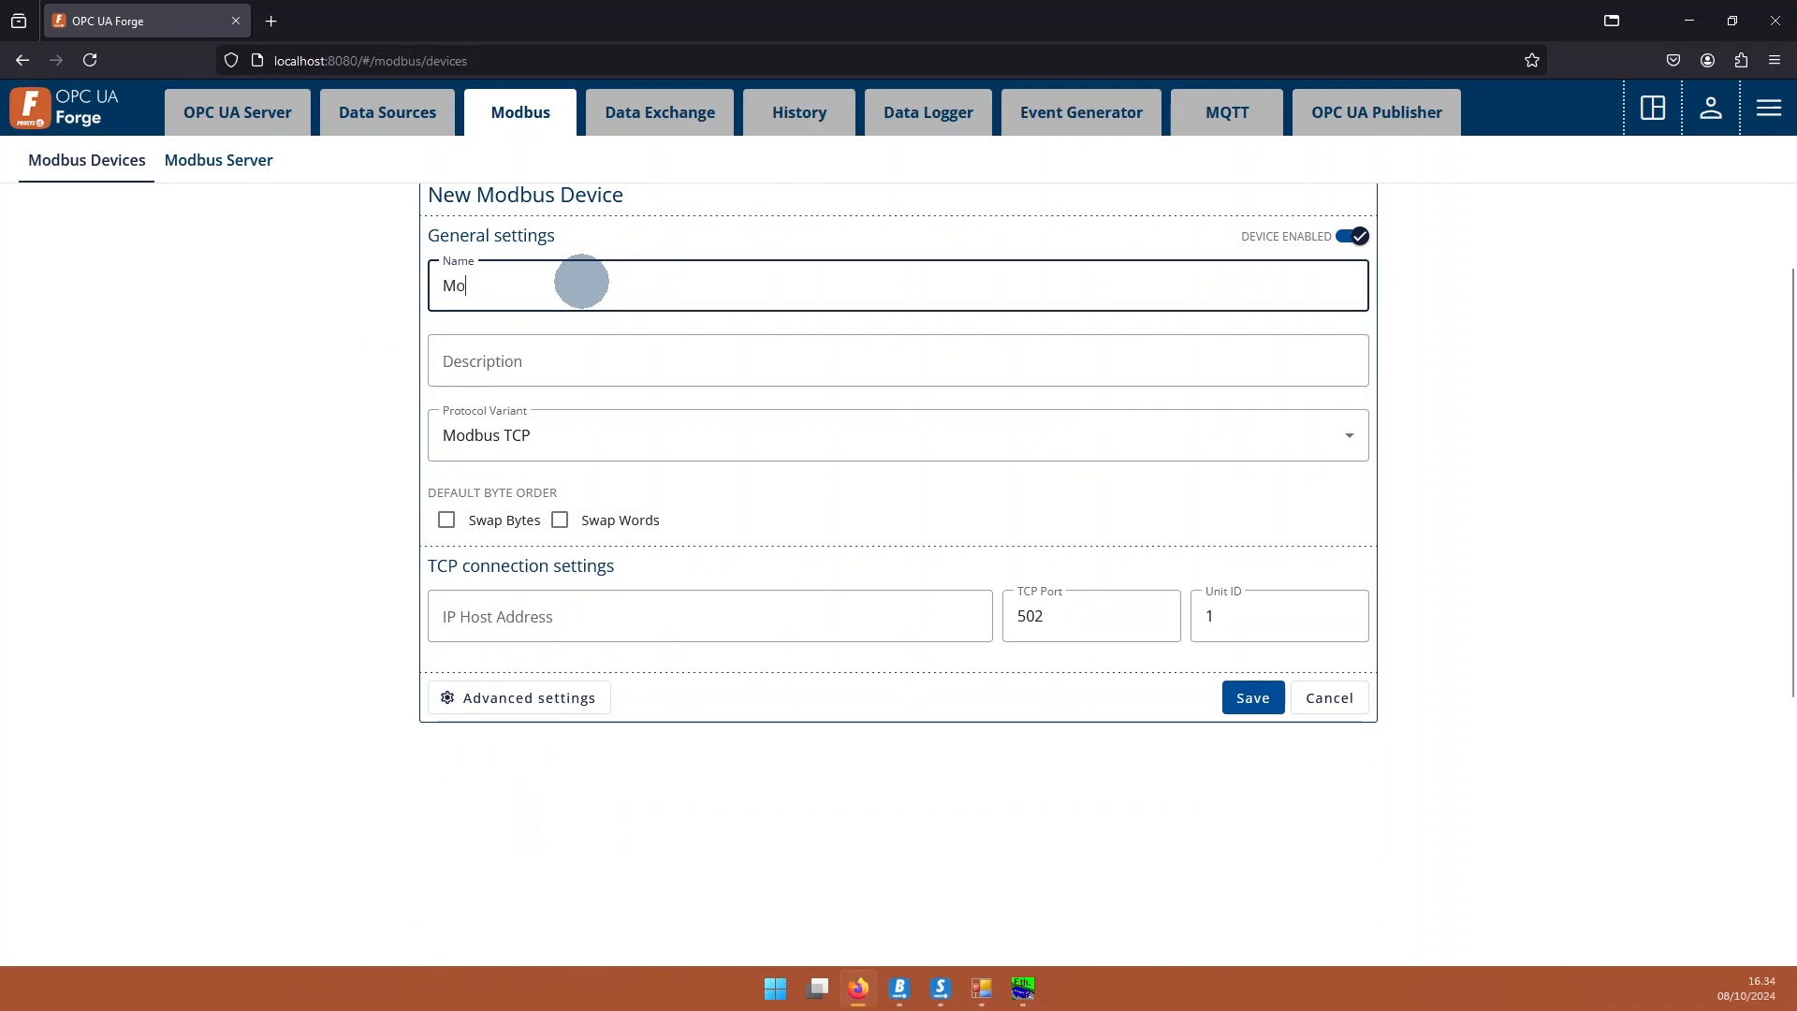
pyautogui.write('dbusSimulator')
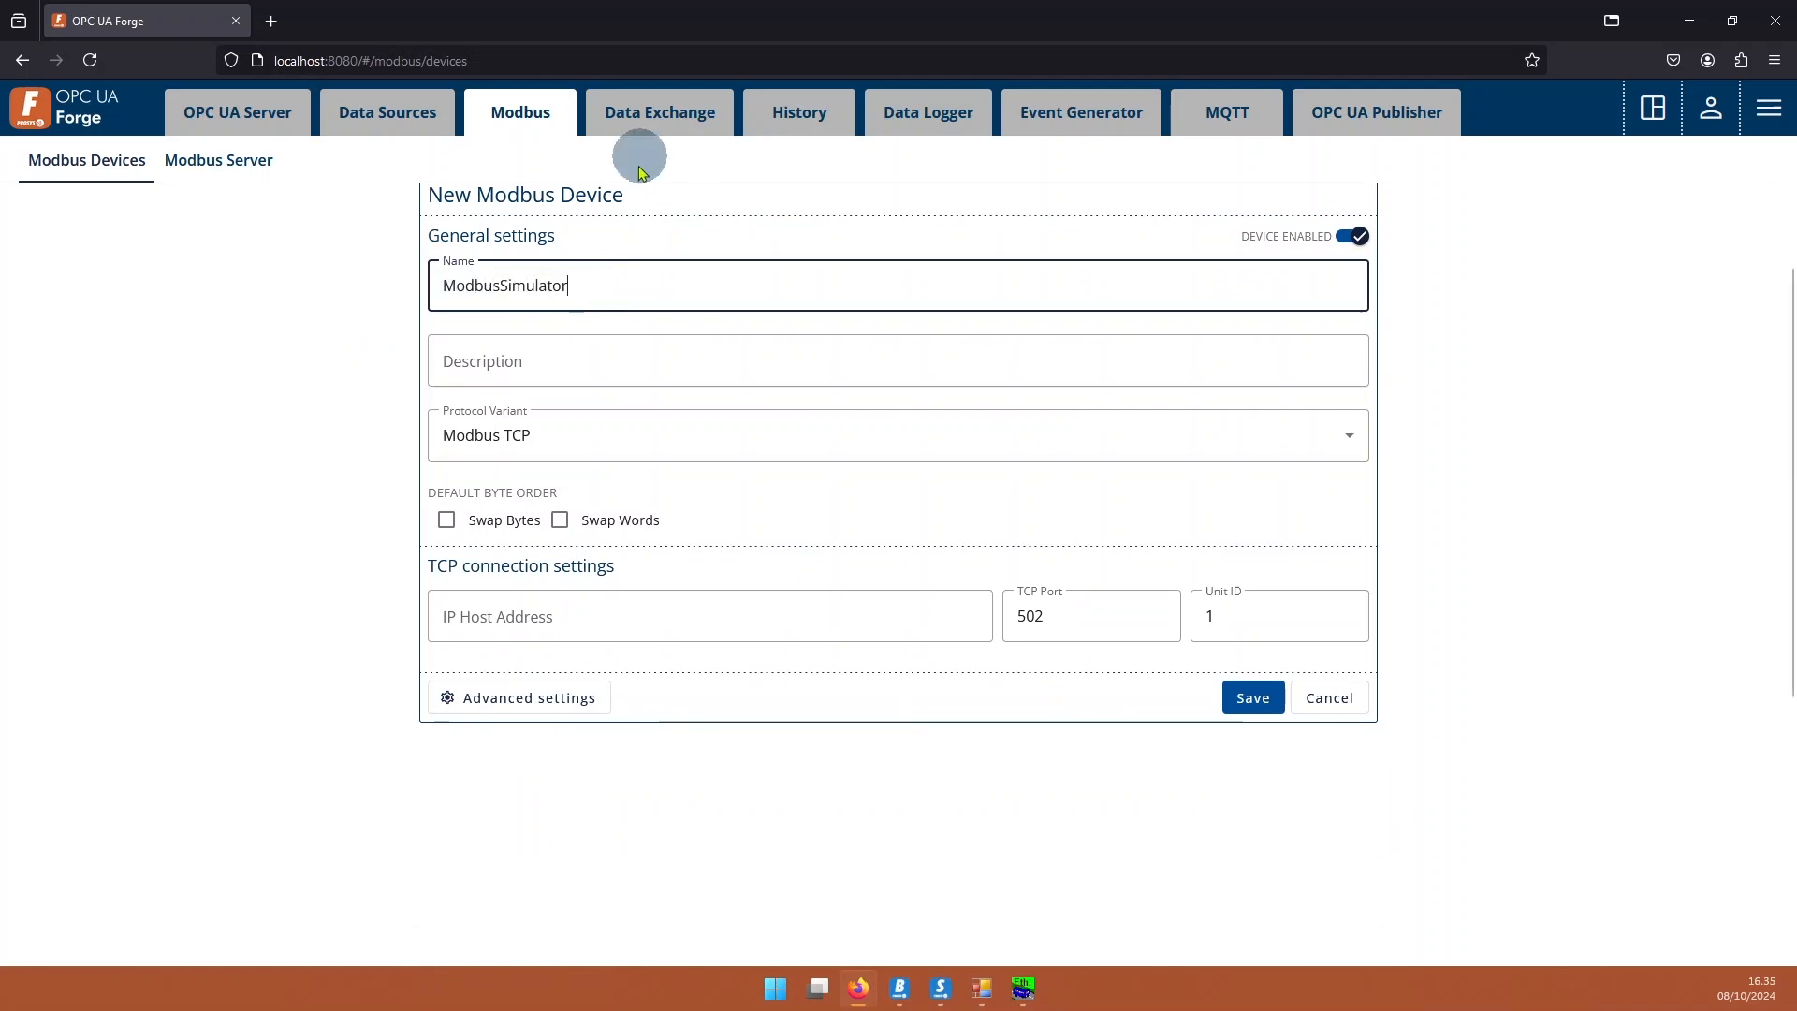
# Set the device's IP host address to 127.0.0.1, check the simulator's port, and save the connection with TCP port 502.
pyautogui.scroll(-1, 653, 396)
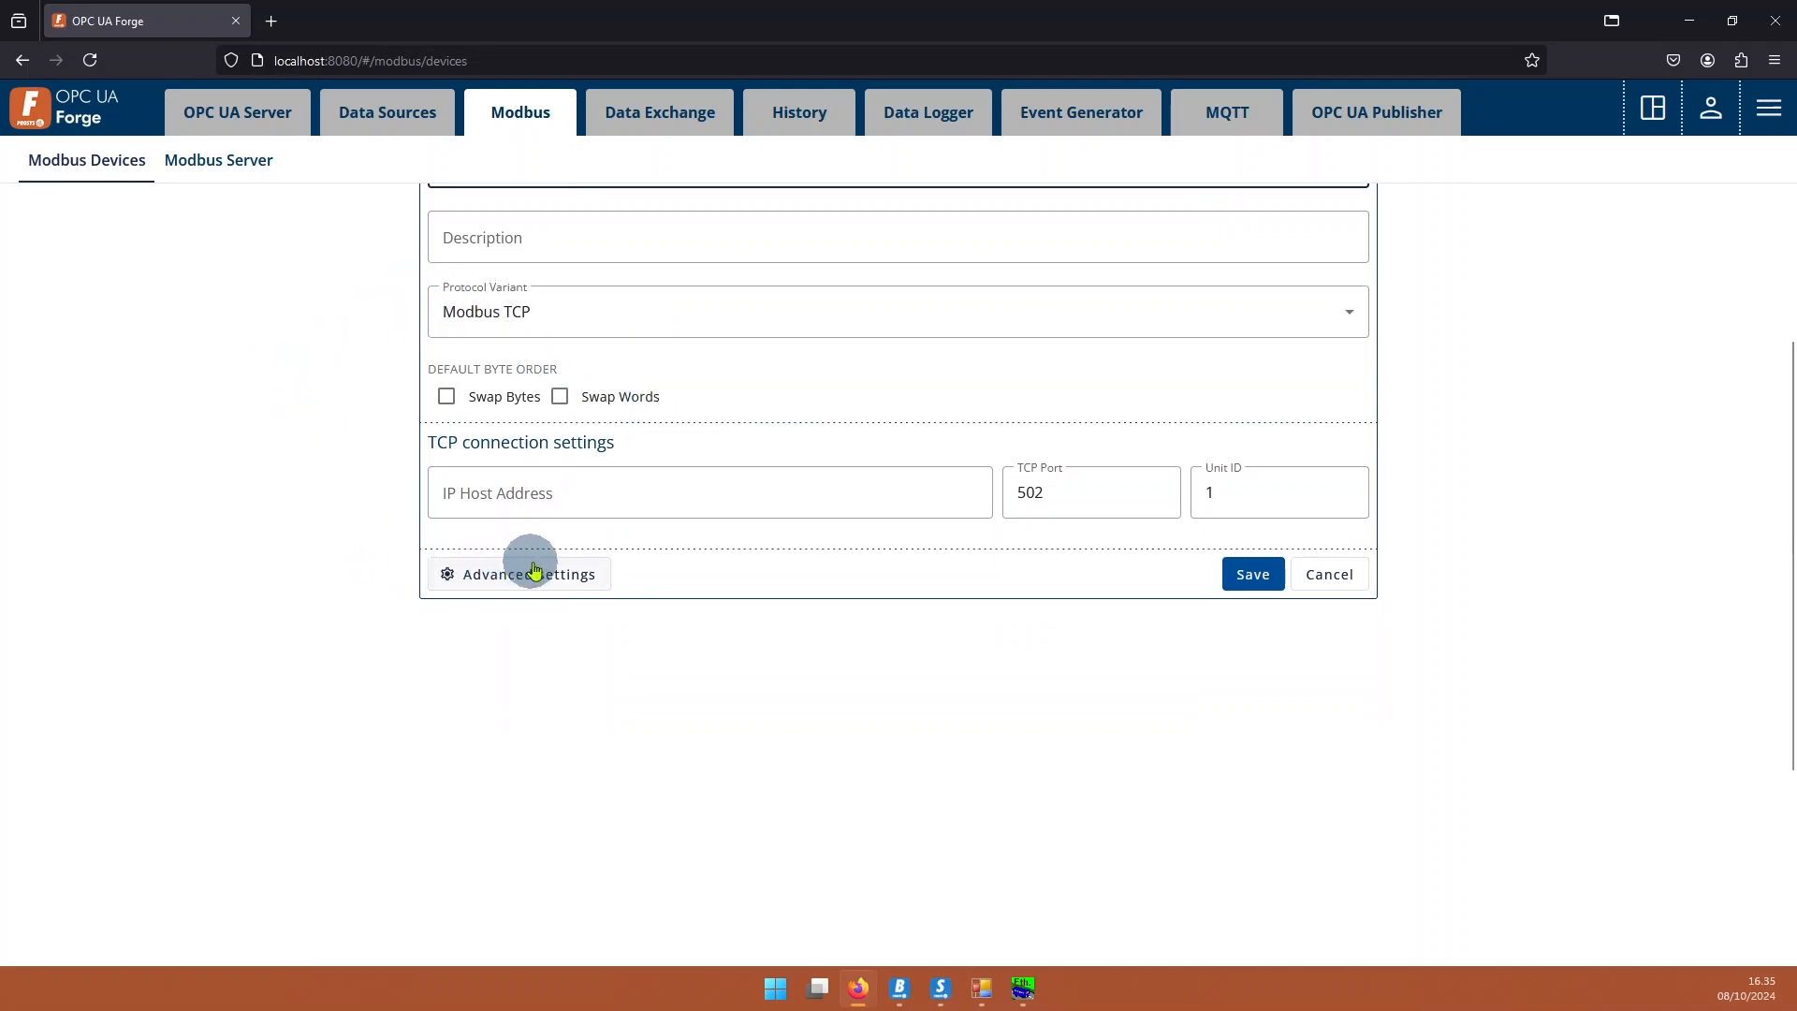
pyautogui.click(621, 486)
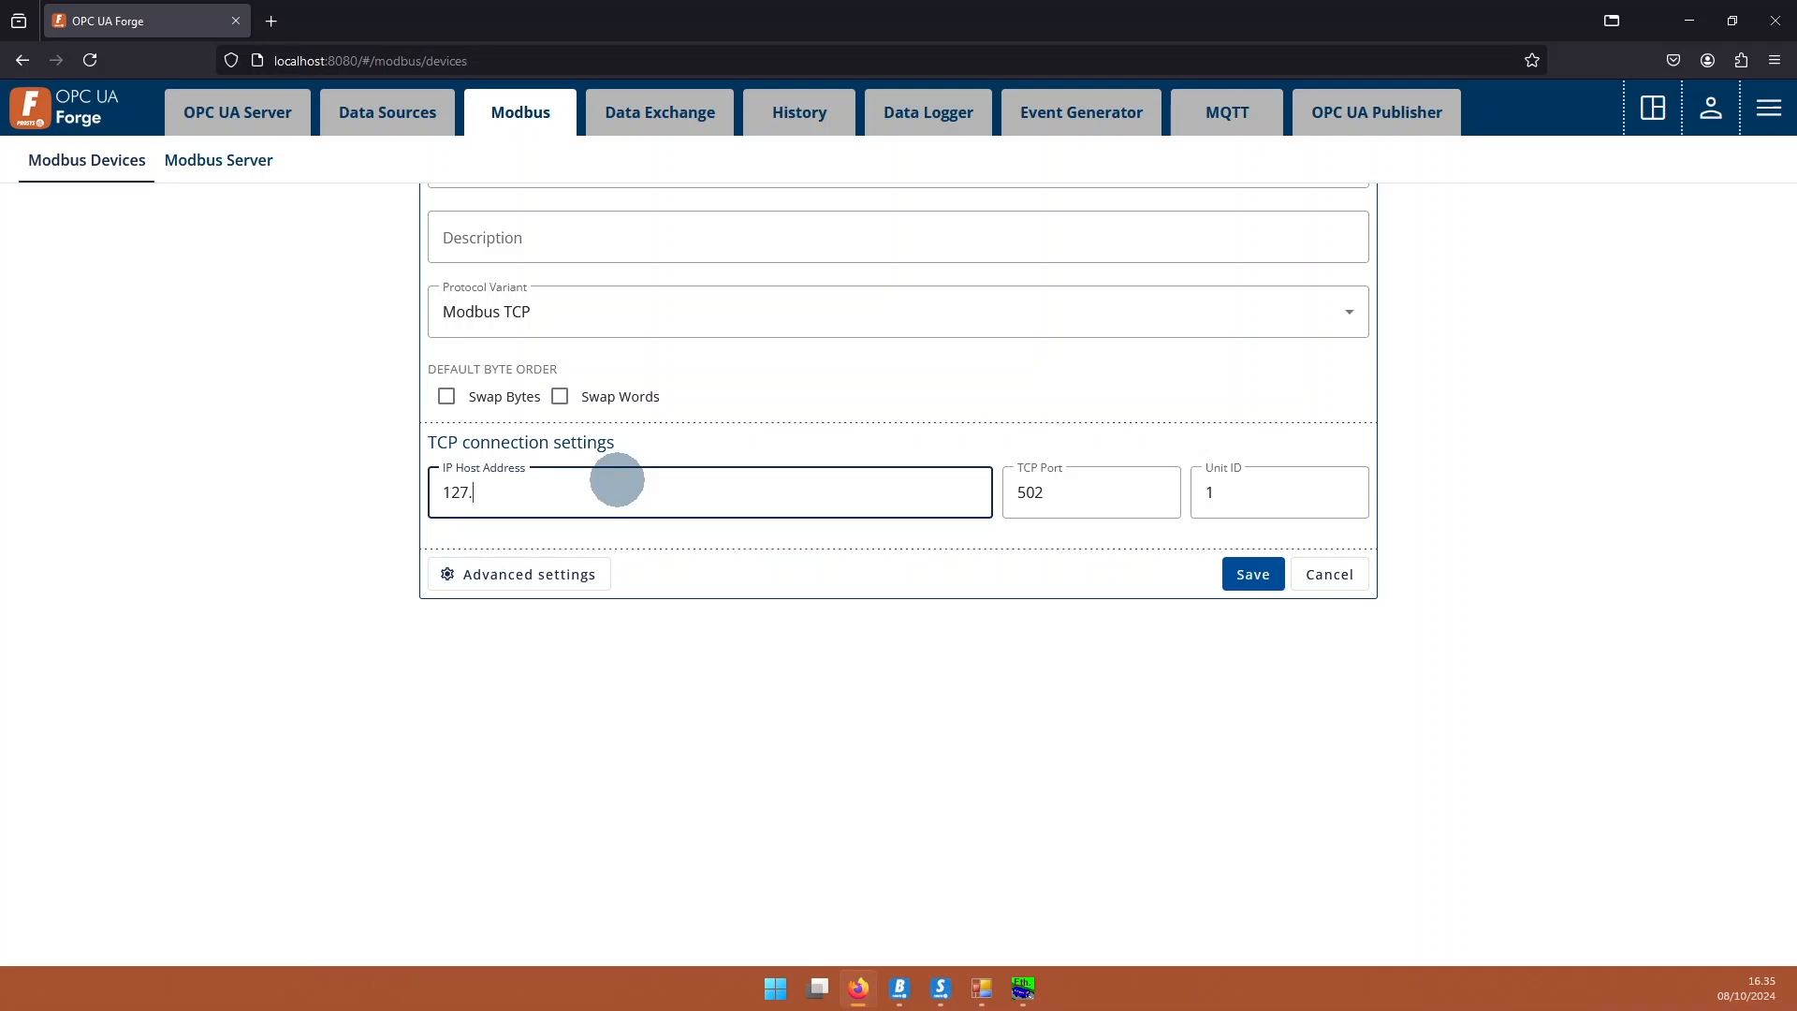
pyautogui.click(1023, 988)
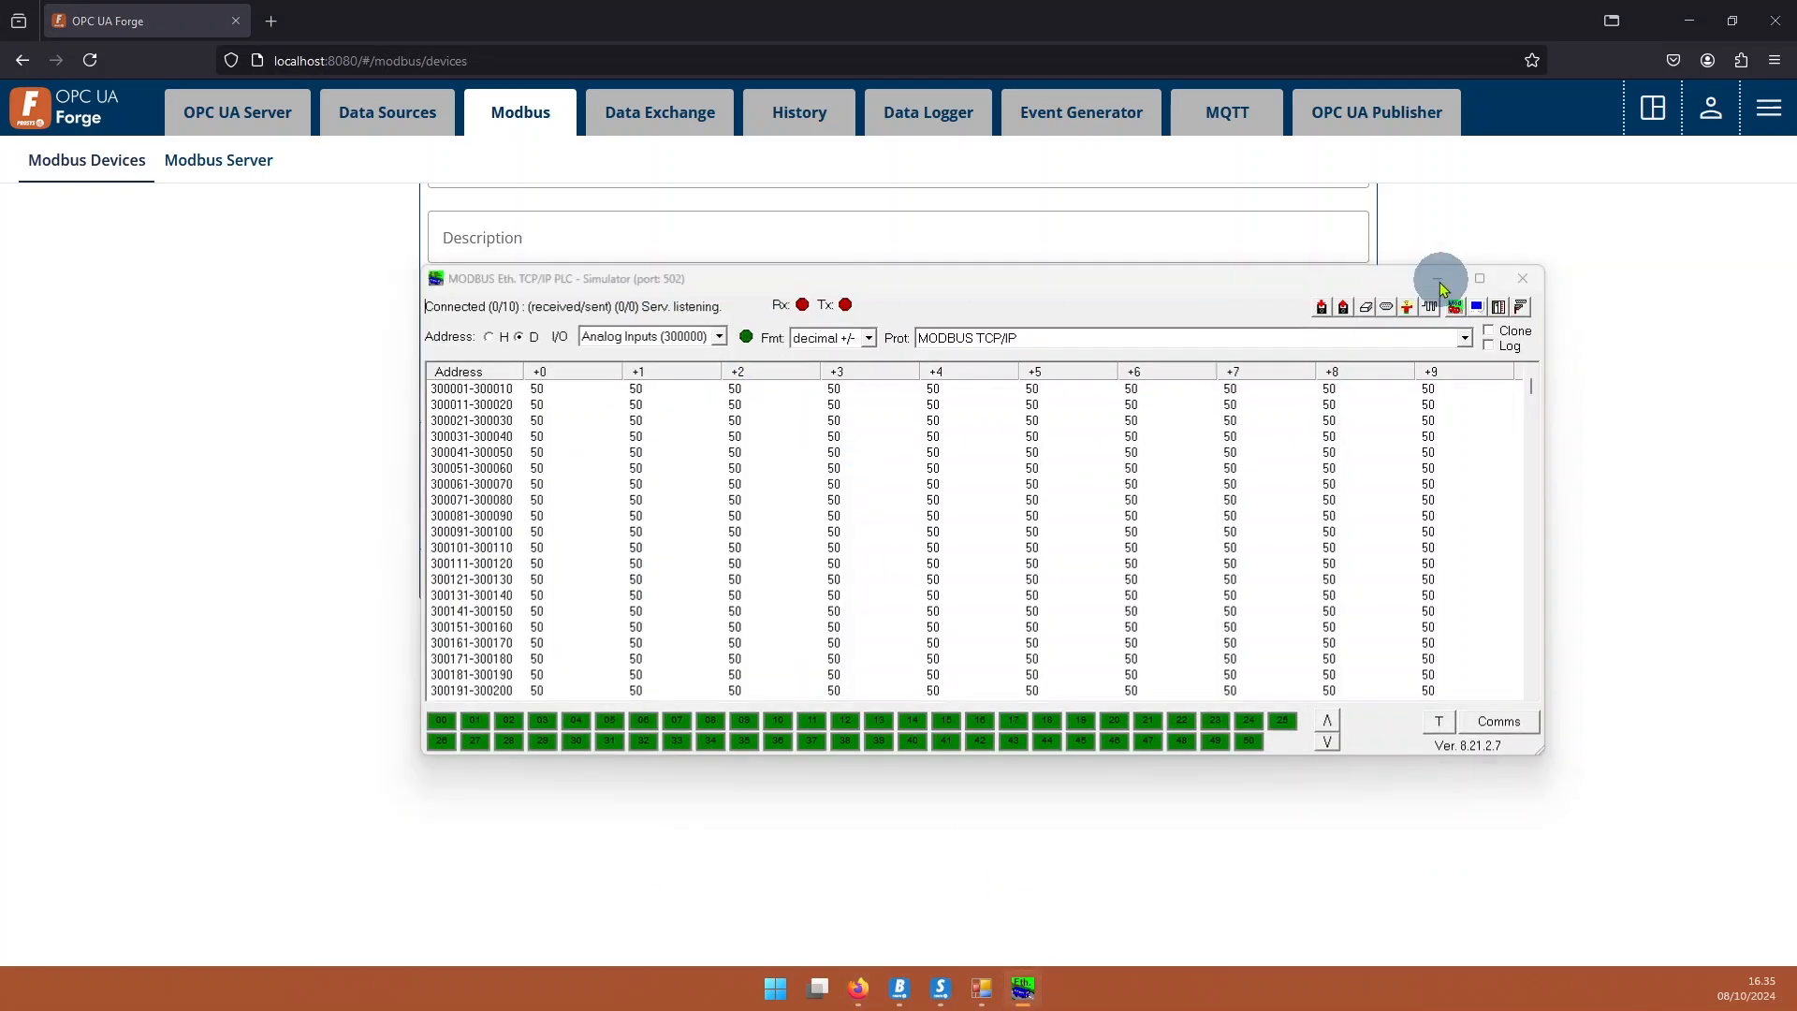
pyautogui.click(1439, 278)
pyautogui.click(1052, 491)
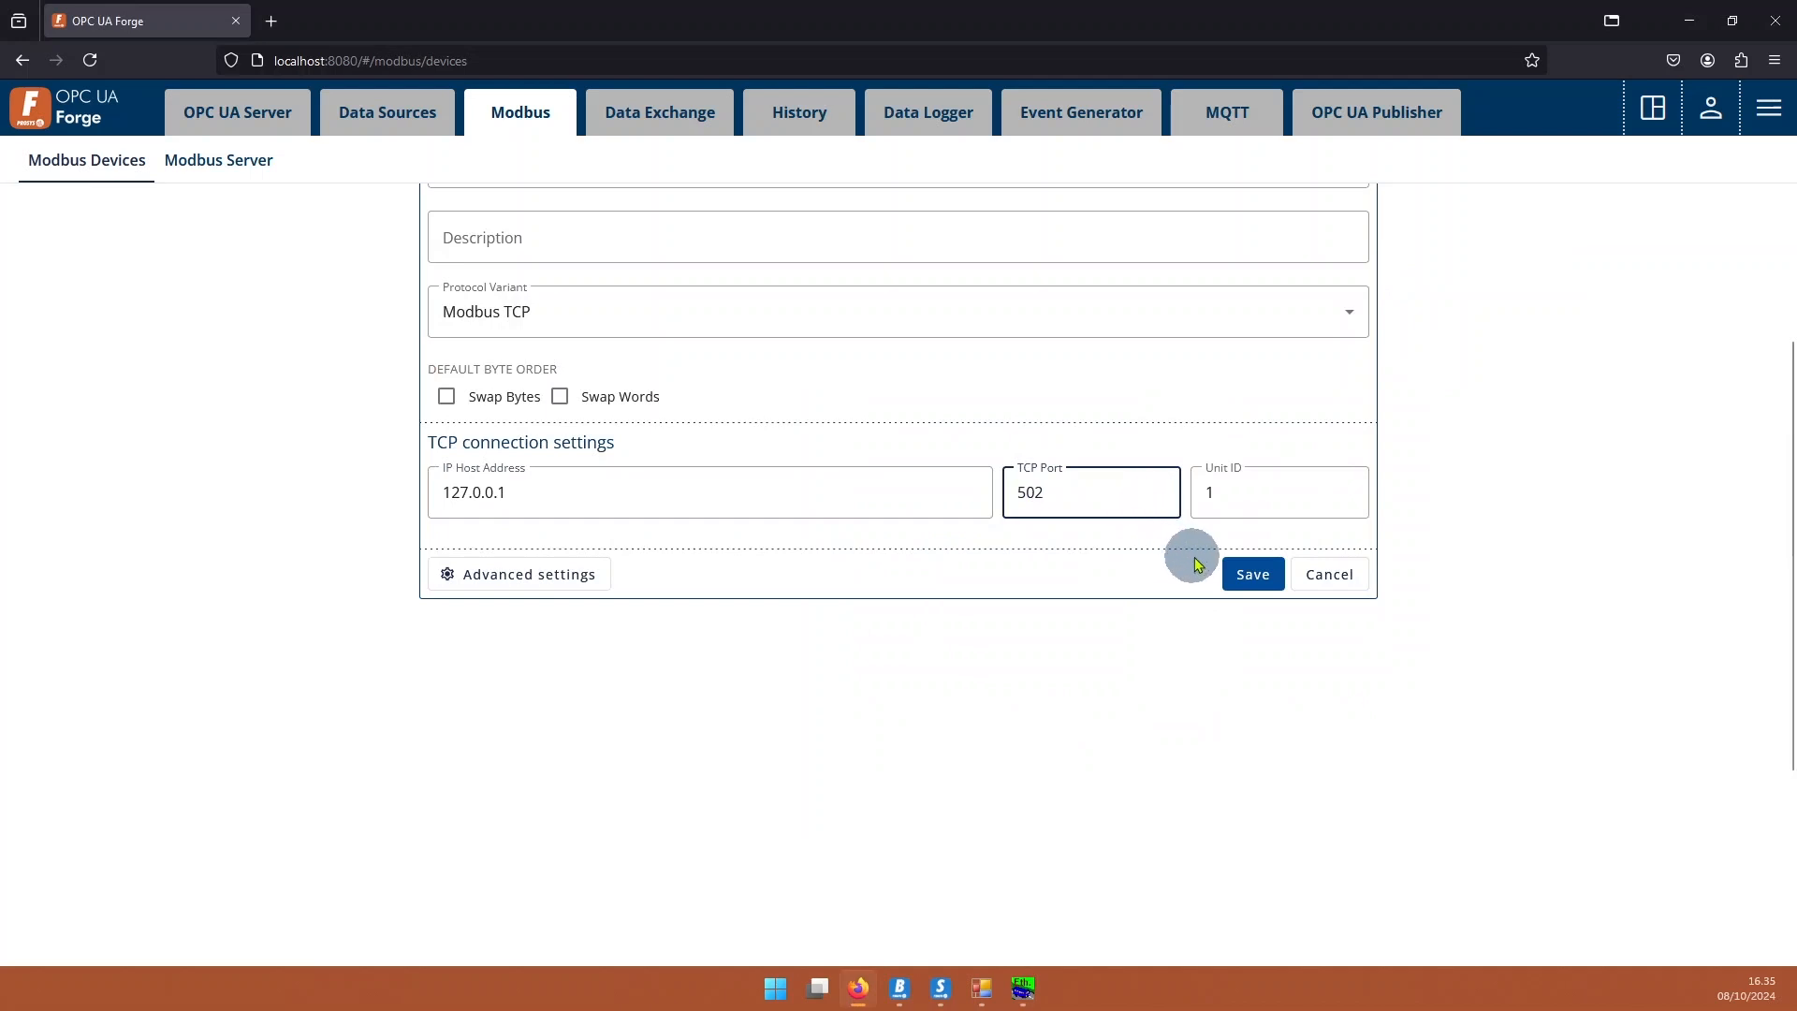
pyautogui.click(1241, 578)
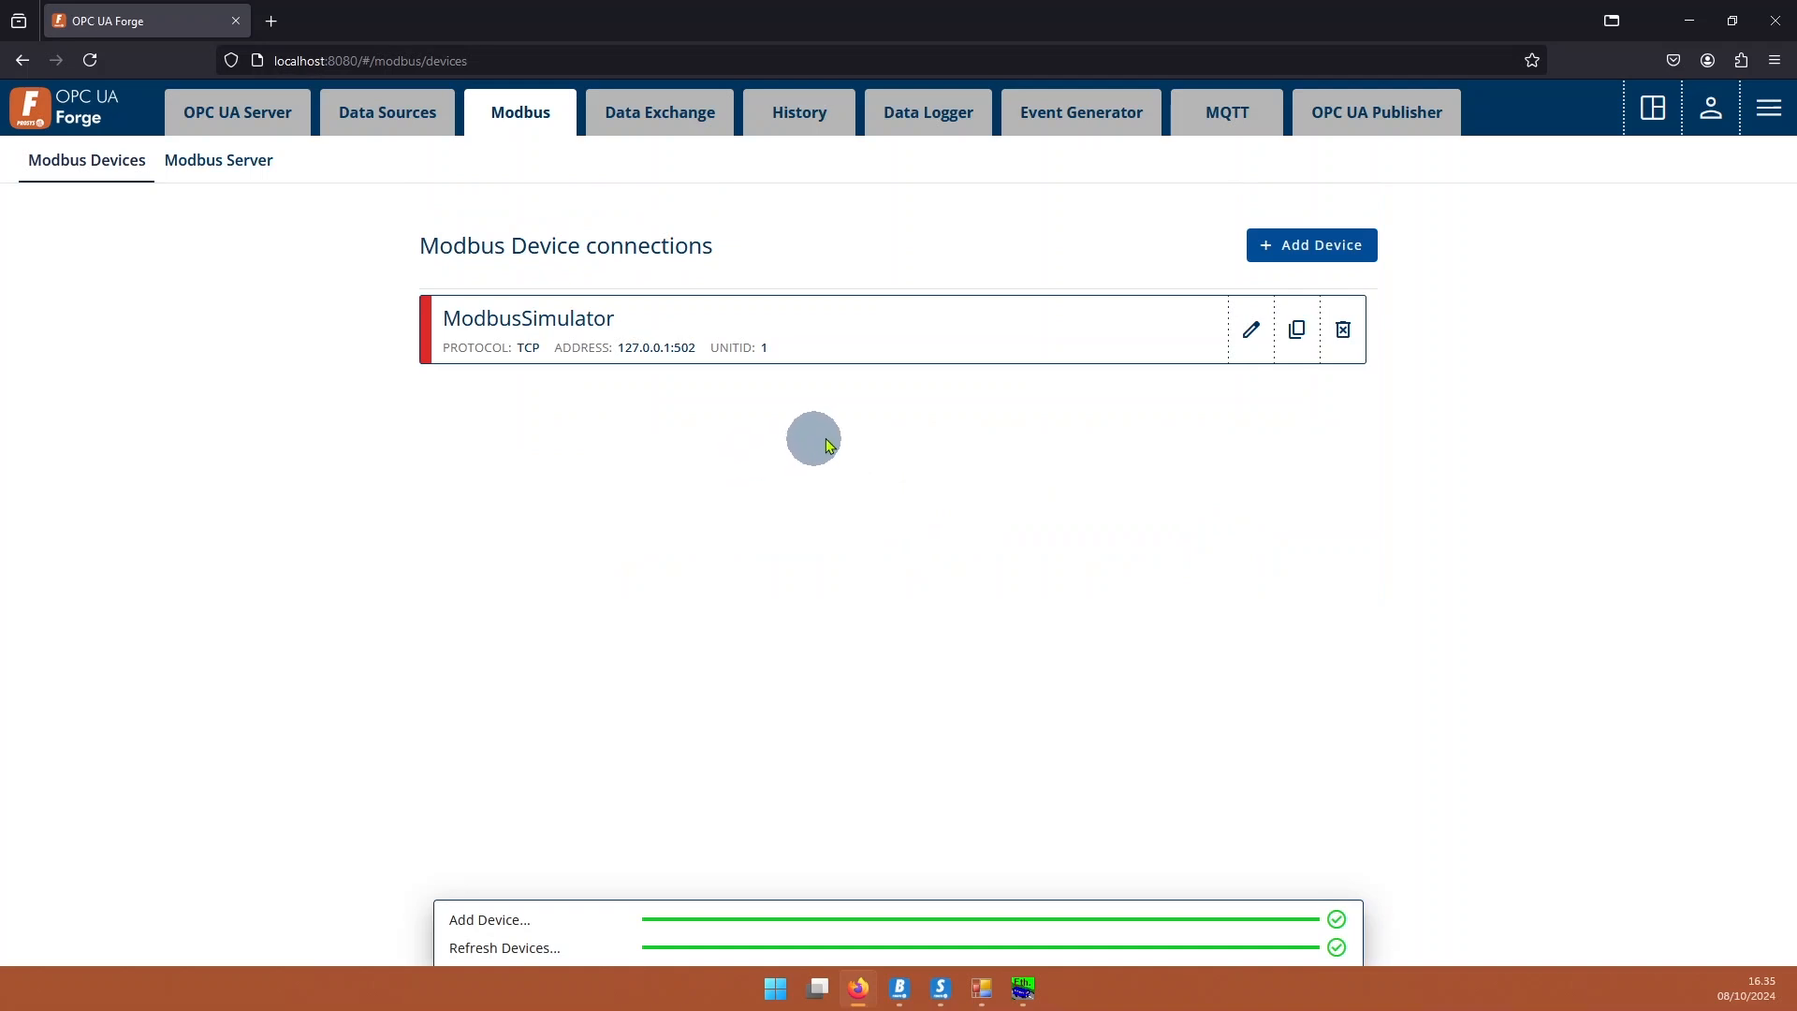
# Add an input register named Var-1 to ModbusSimulator at address 0 with data type INT.
pyautogui.click(1251, 329)
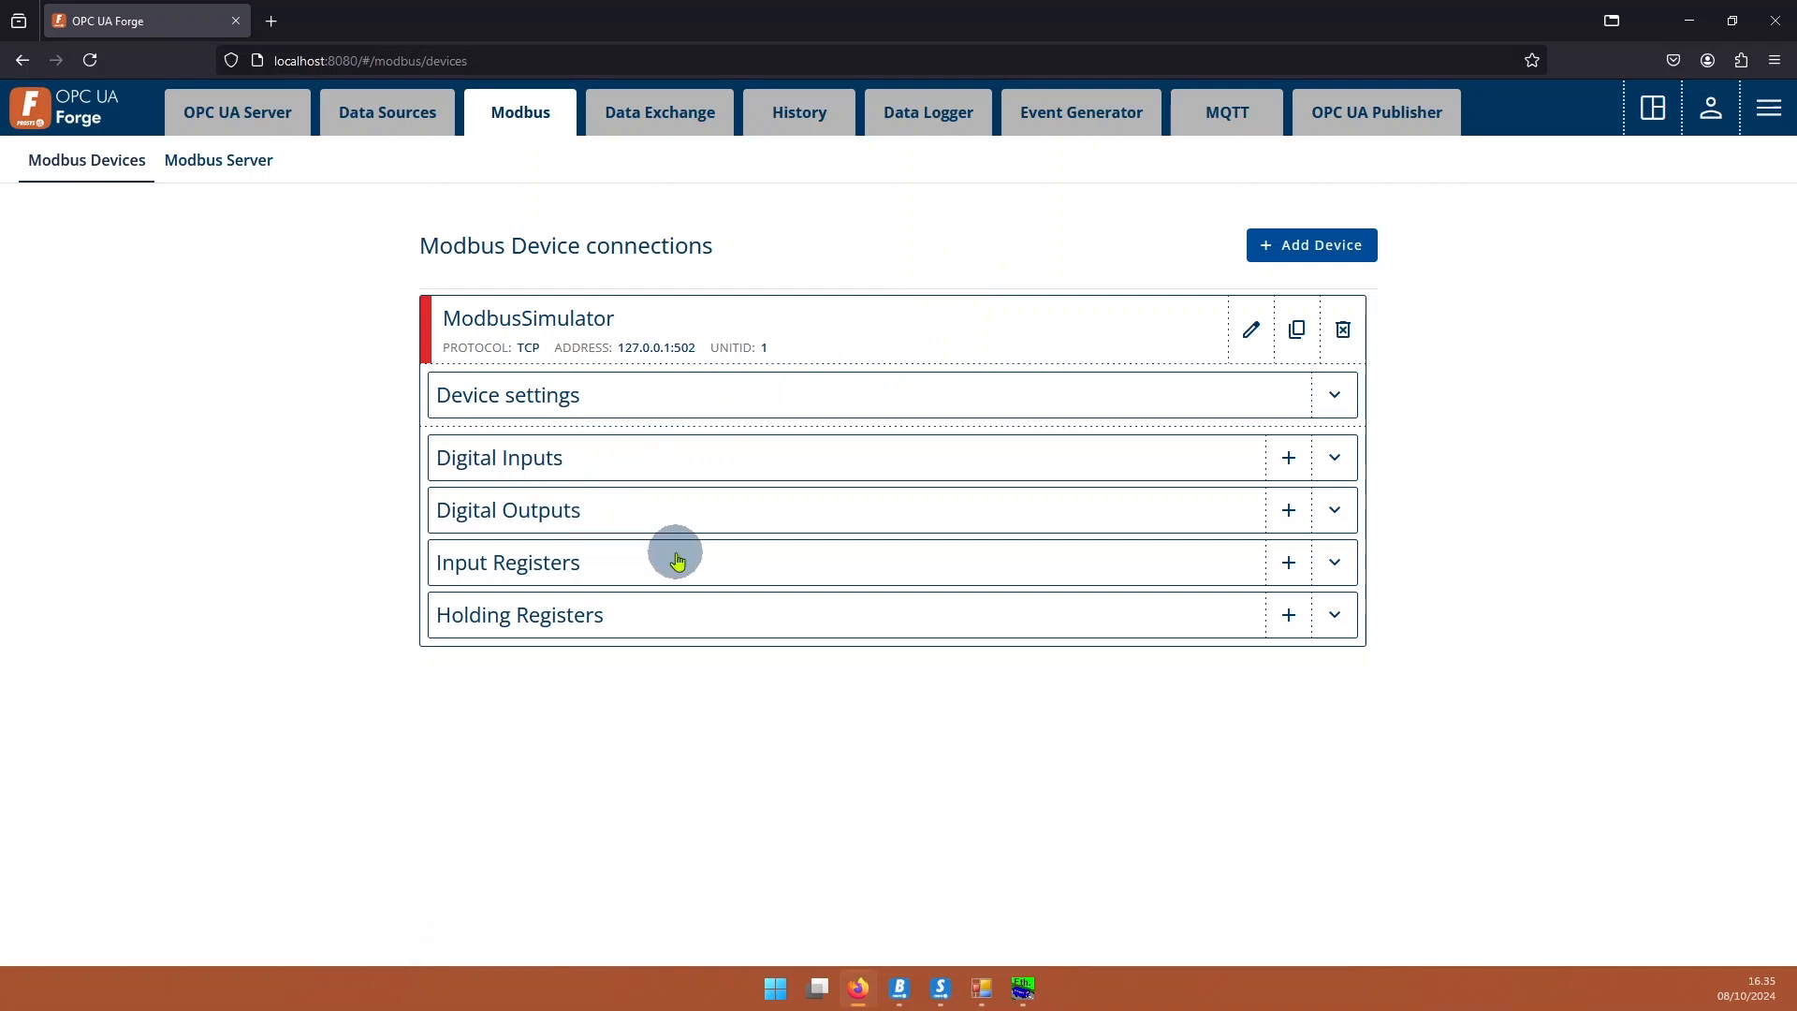
pyautogui.click(1289, 563)
pyautogui.click(822, 299)
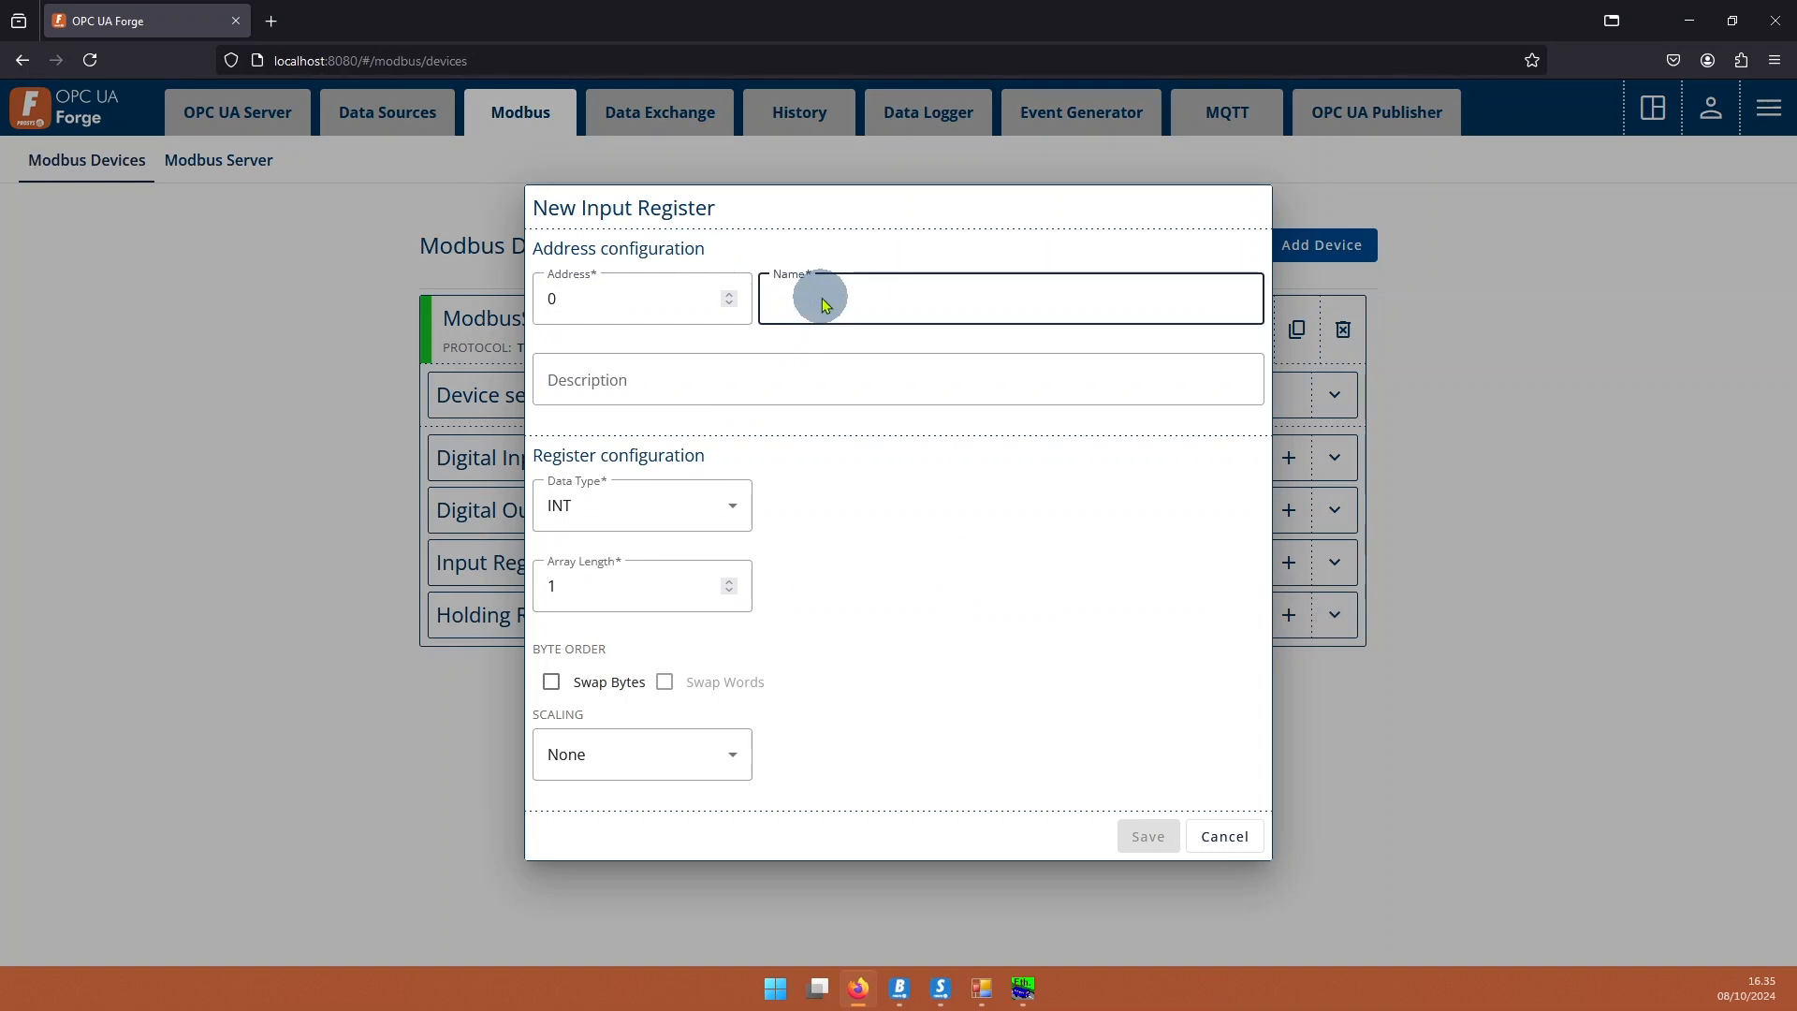
pyautogui.write('Var-1')
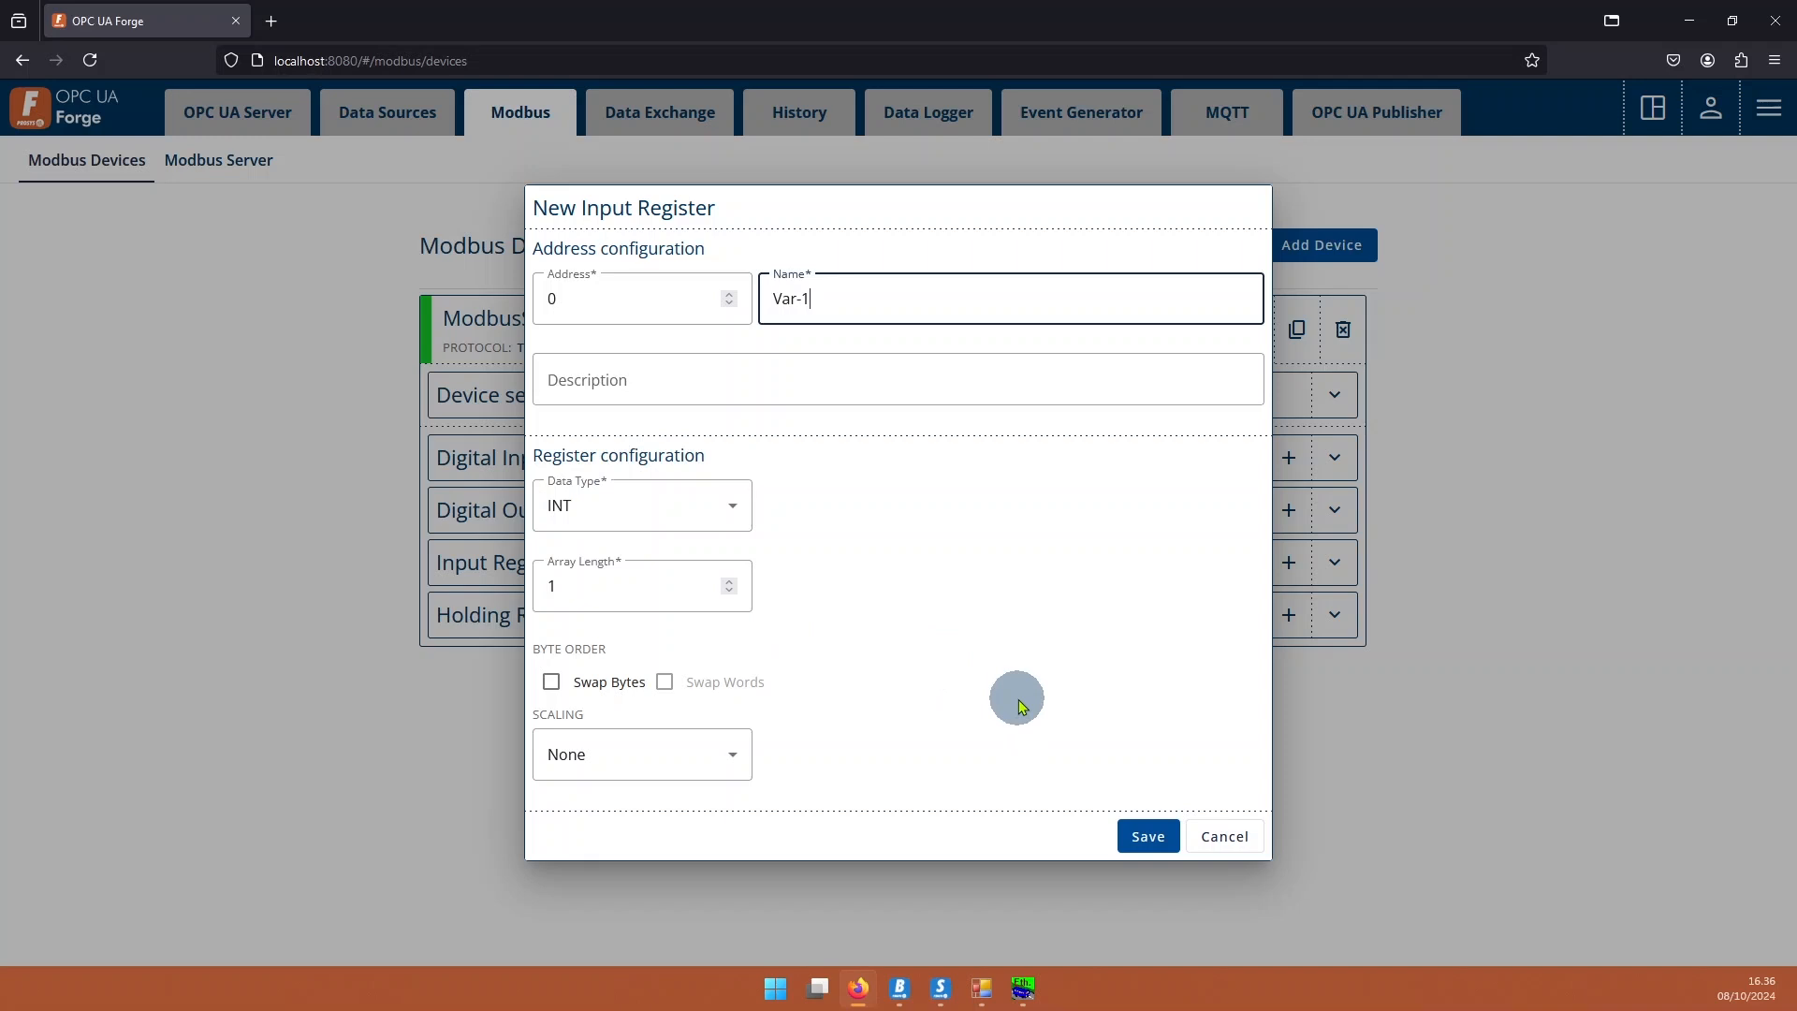
pyautogui.click(1147, 836)
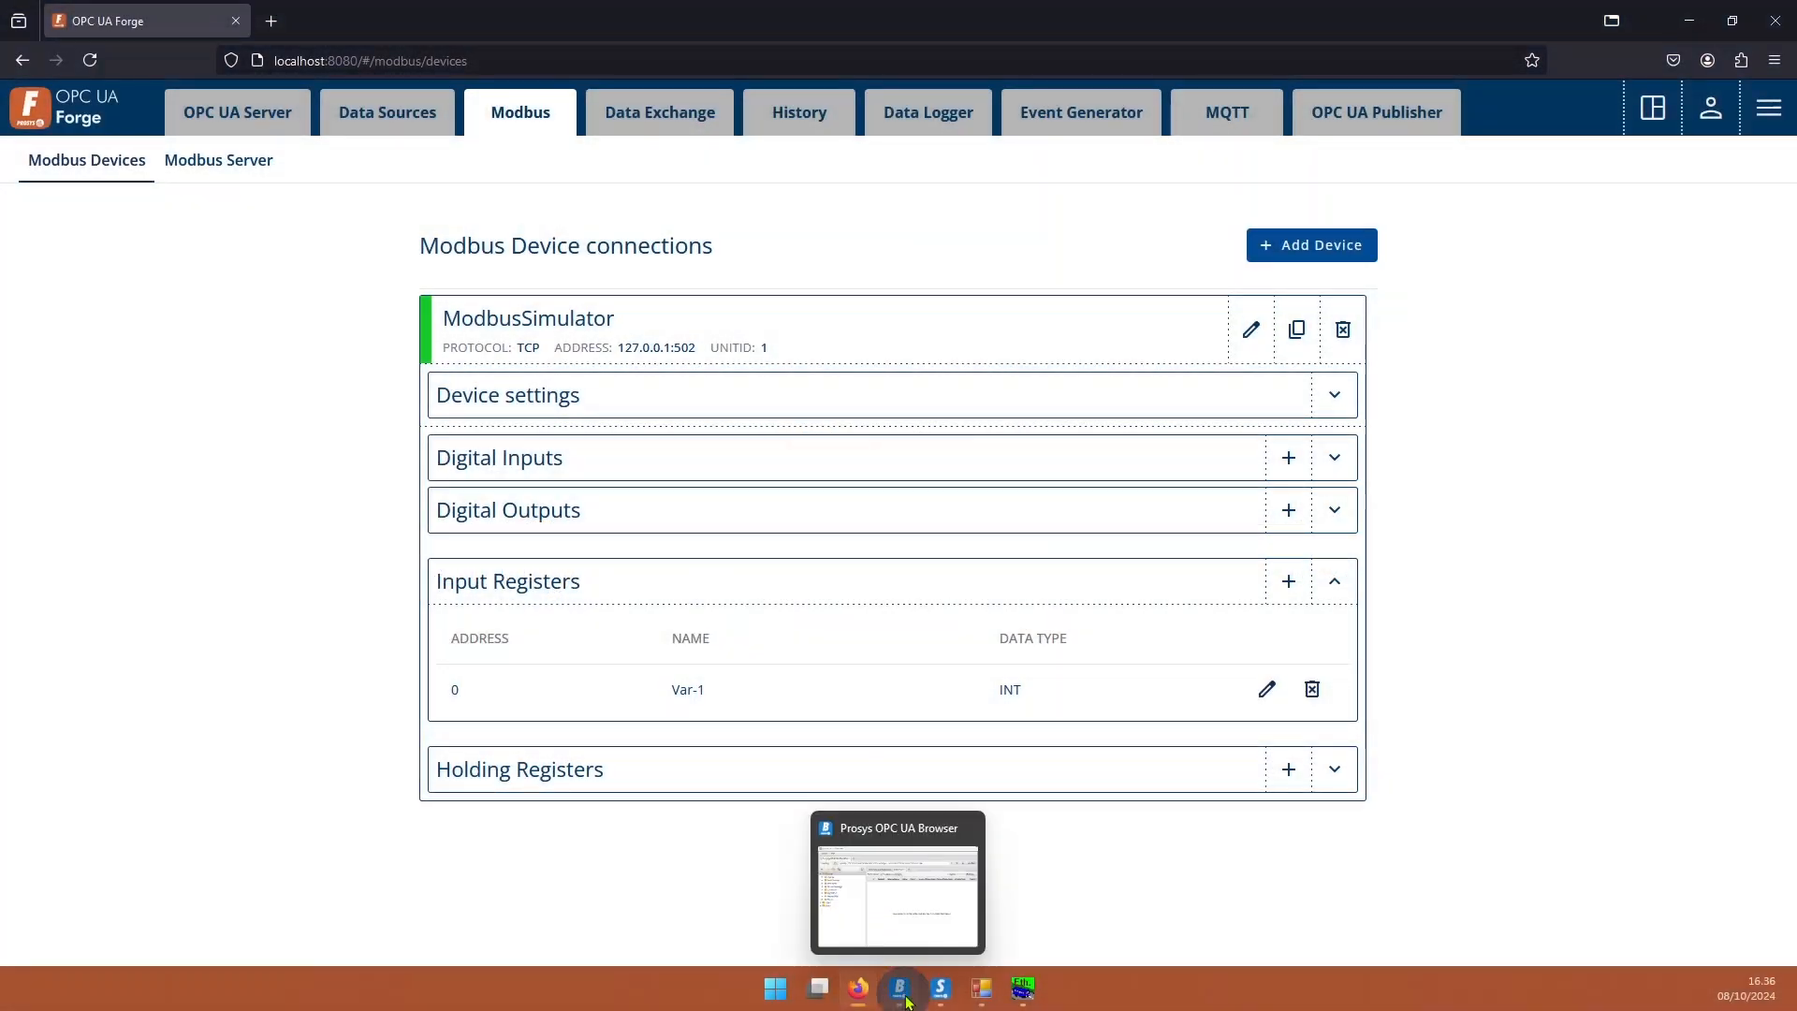
# Switch to Prosys OPC UA Browser and expand Data Sources down to the InputRegisters of ModbusSimulator.
pyautogui.click(905, 1001)
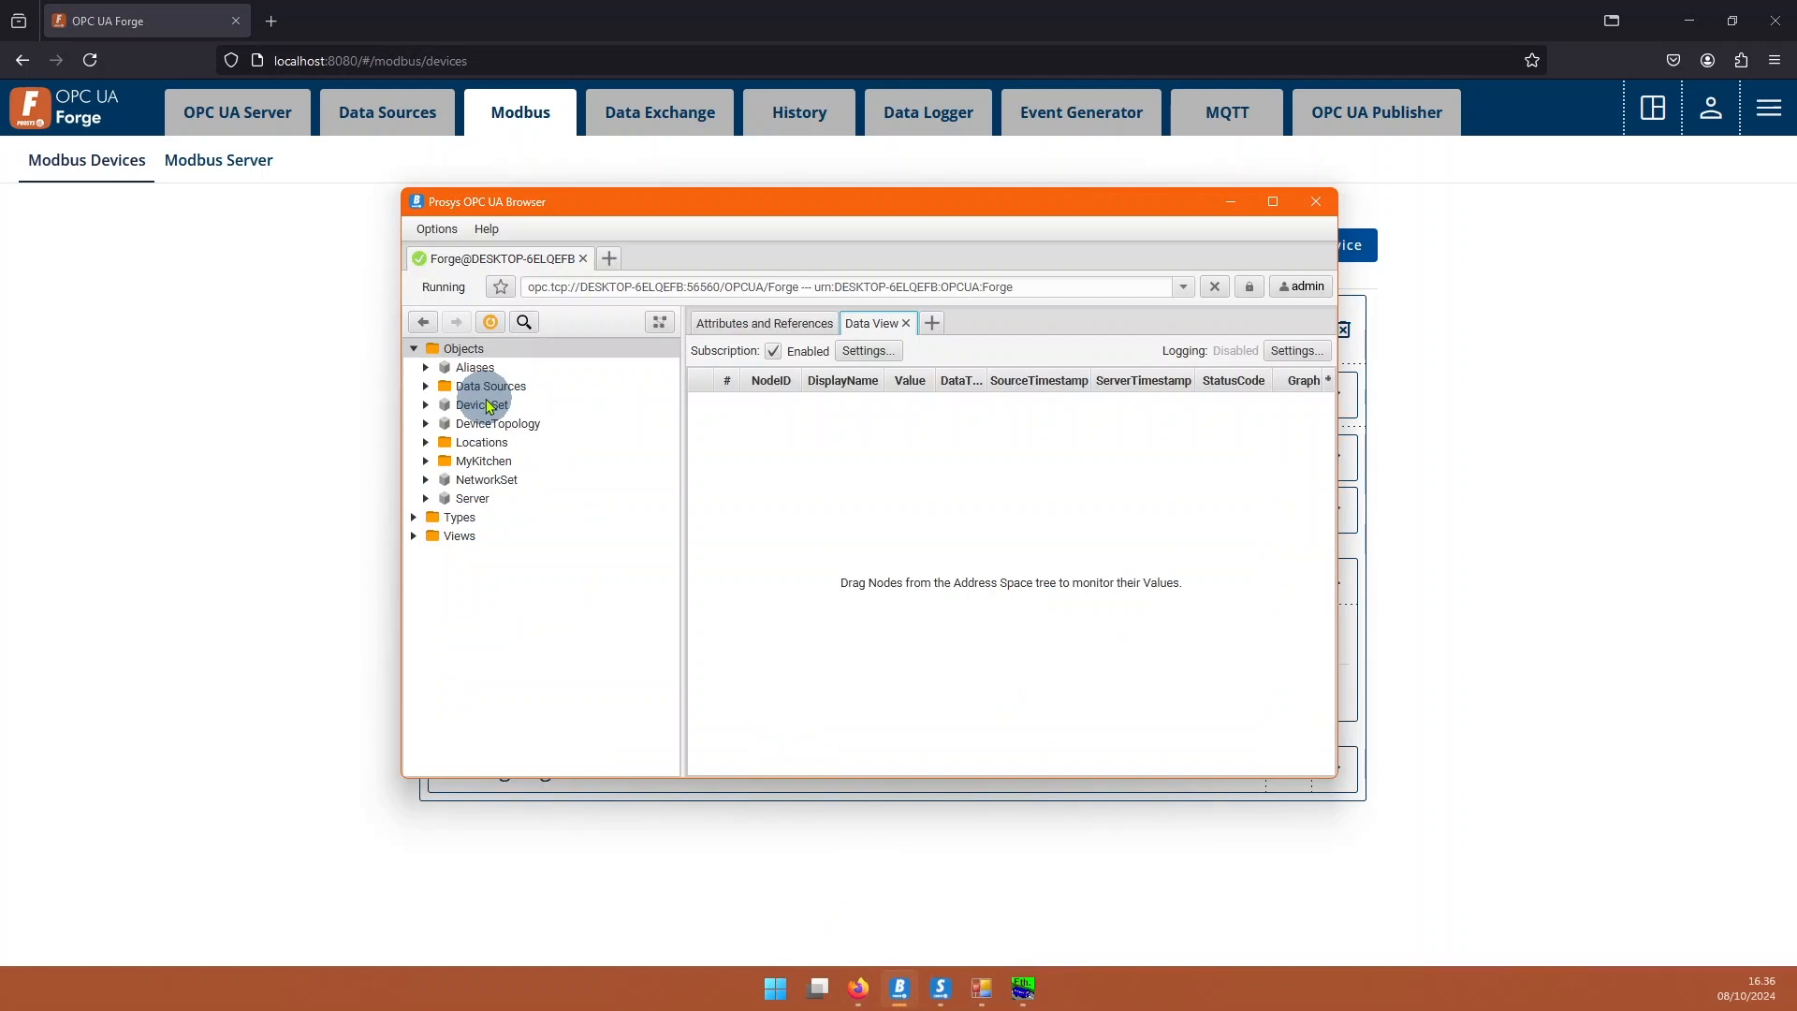
pyautogui.click(426, 386)
pyautogui.click(437, 404)
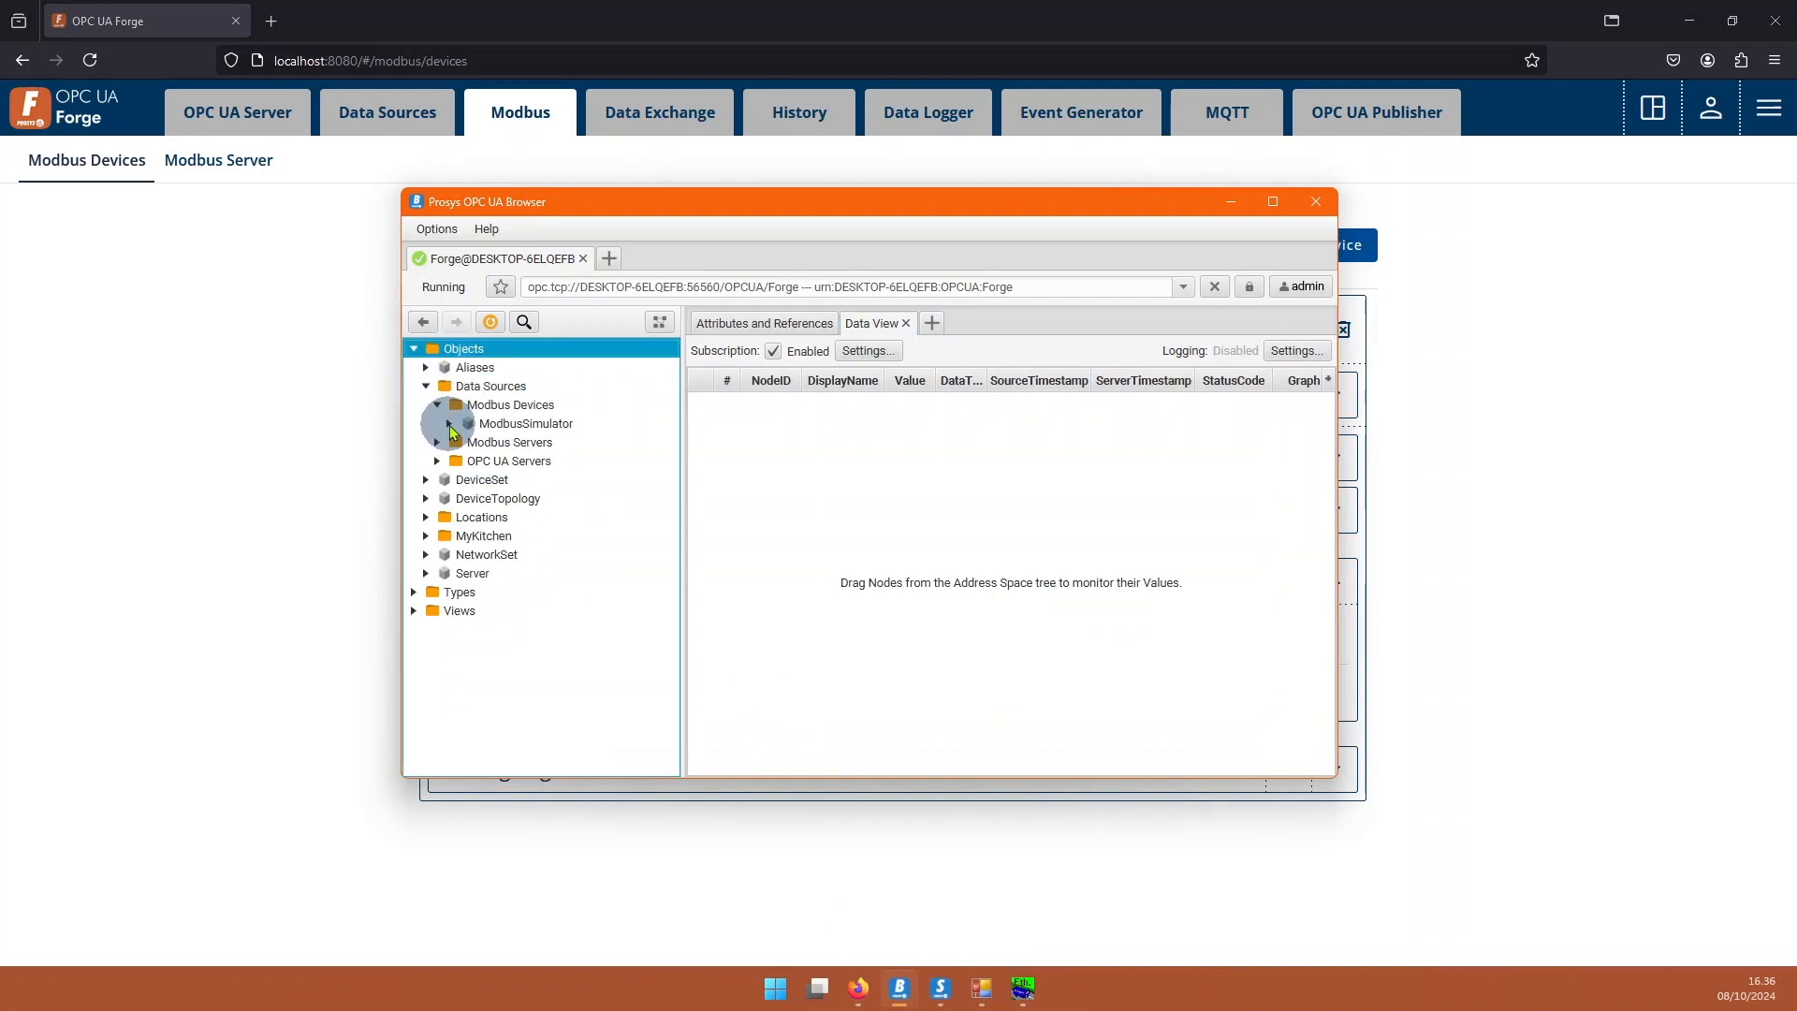
pyautogui.click(449, 426)
pyautogui.scroll(-1, 560, 458)
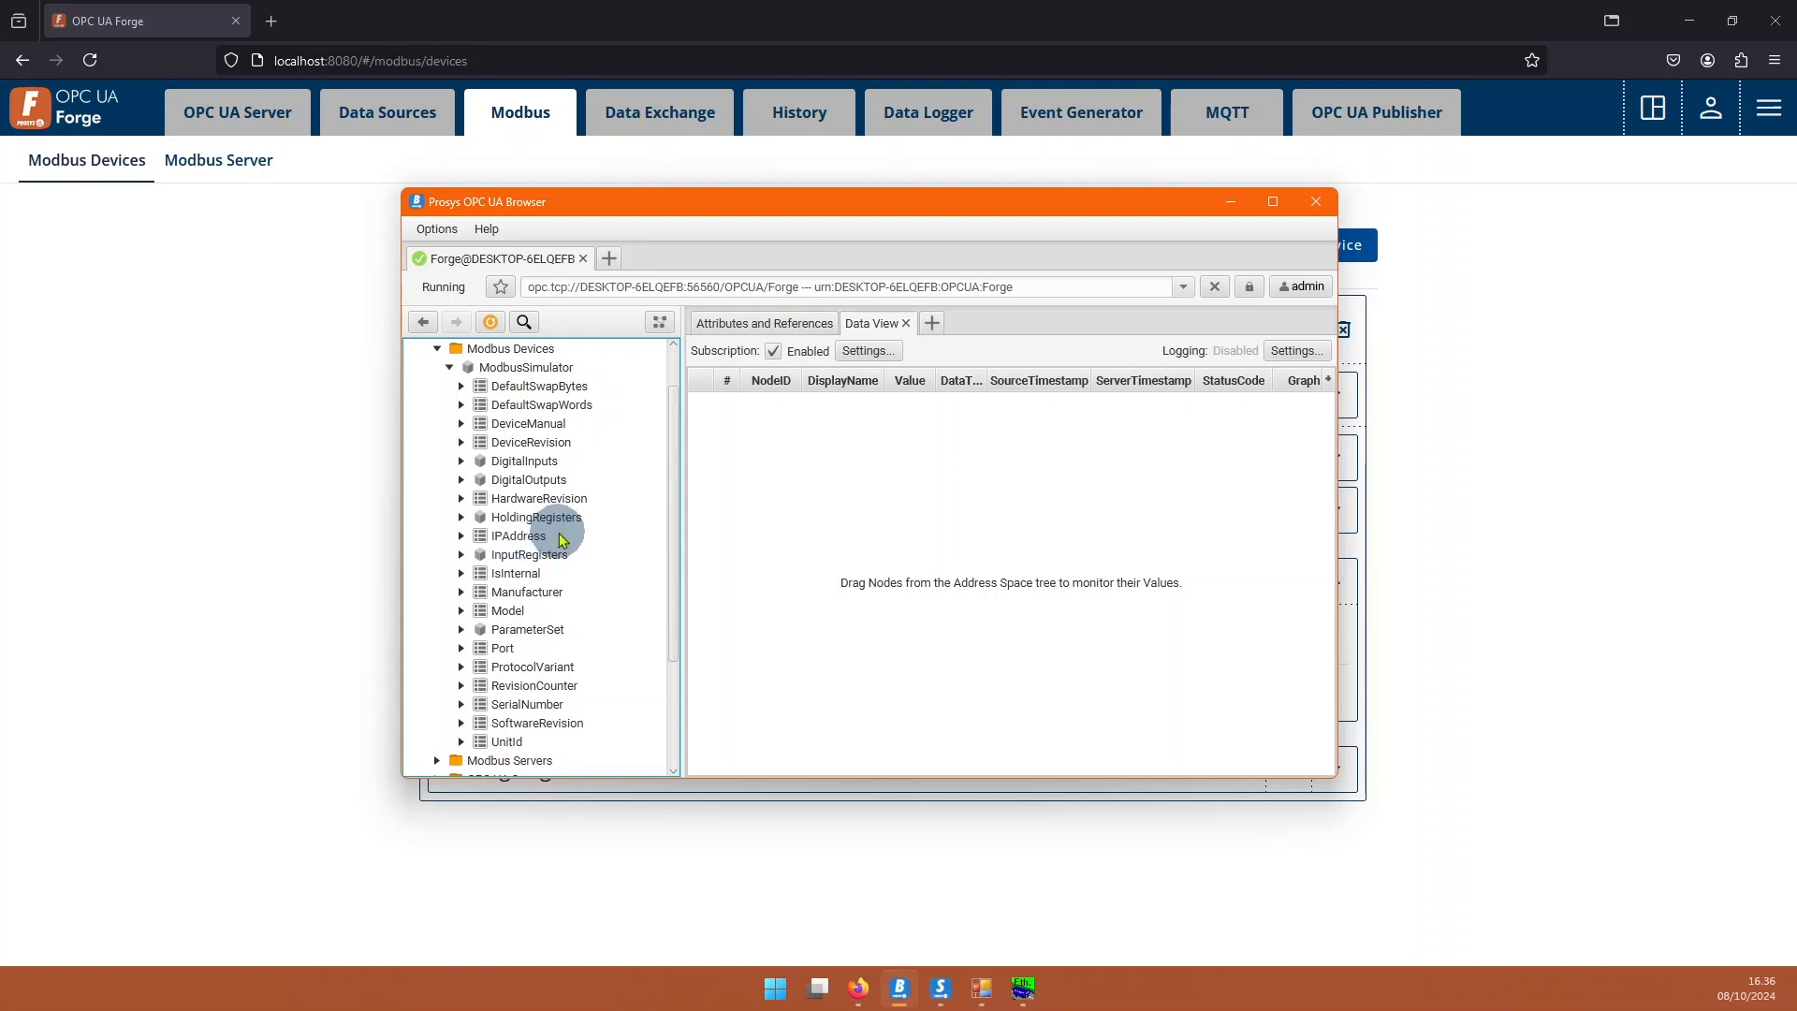
pyautogui.scroll(-1, 562, 540)
pyautogui.click(461, 498)
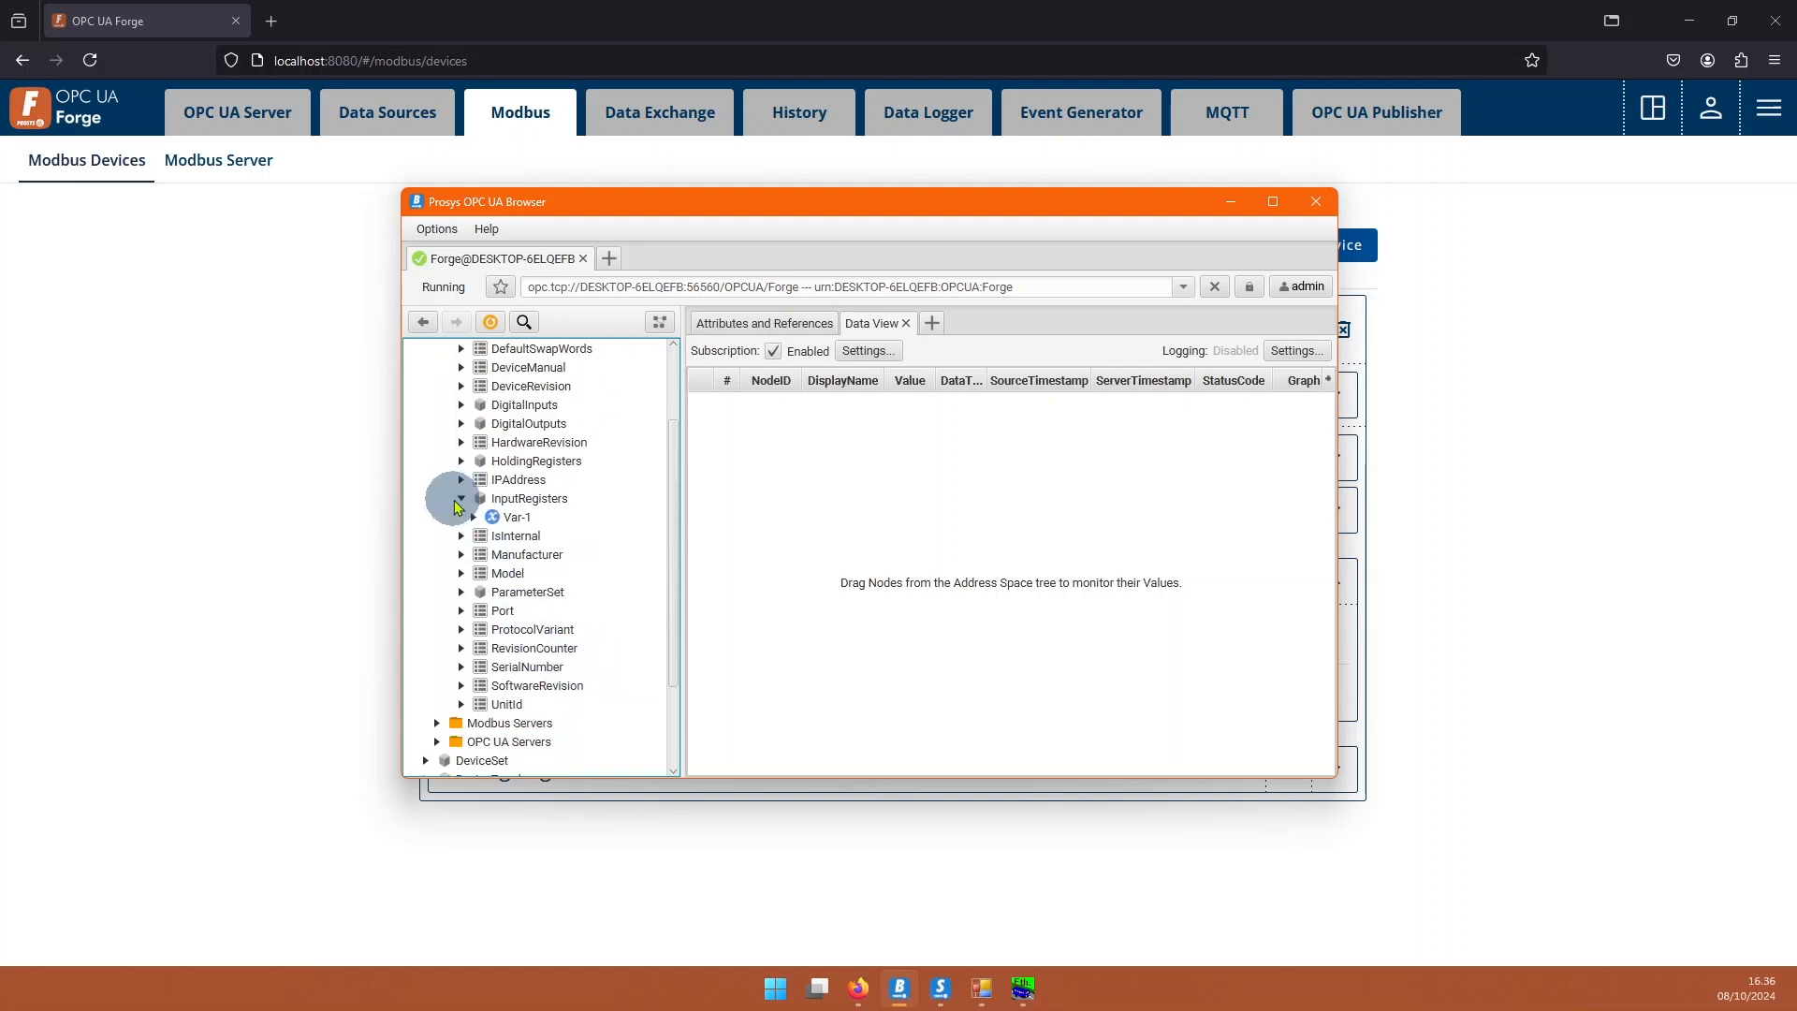
# Monitor the data of the Var-1 input register in the data view.
pyautogui.click(507, 518)
pyautogui.rightClick(507, 517)
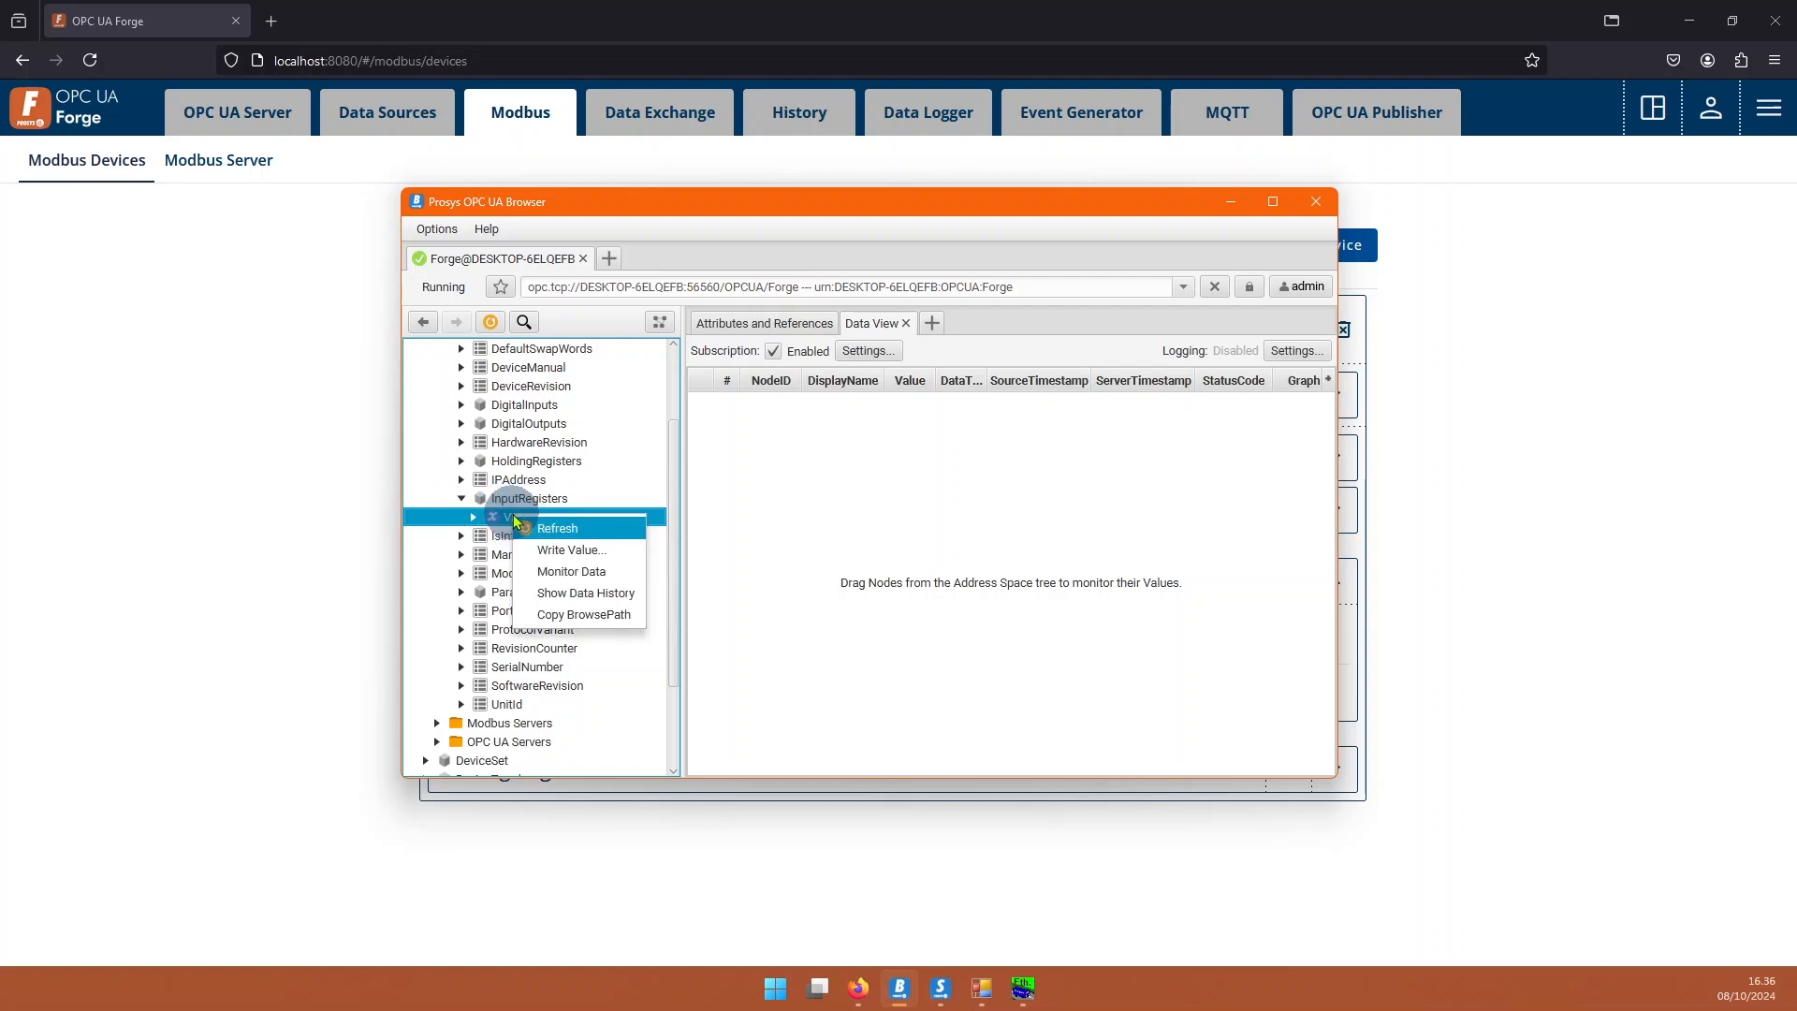
pyautogui.click(611, 568)
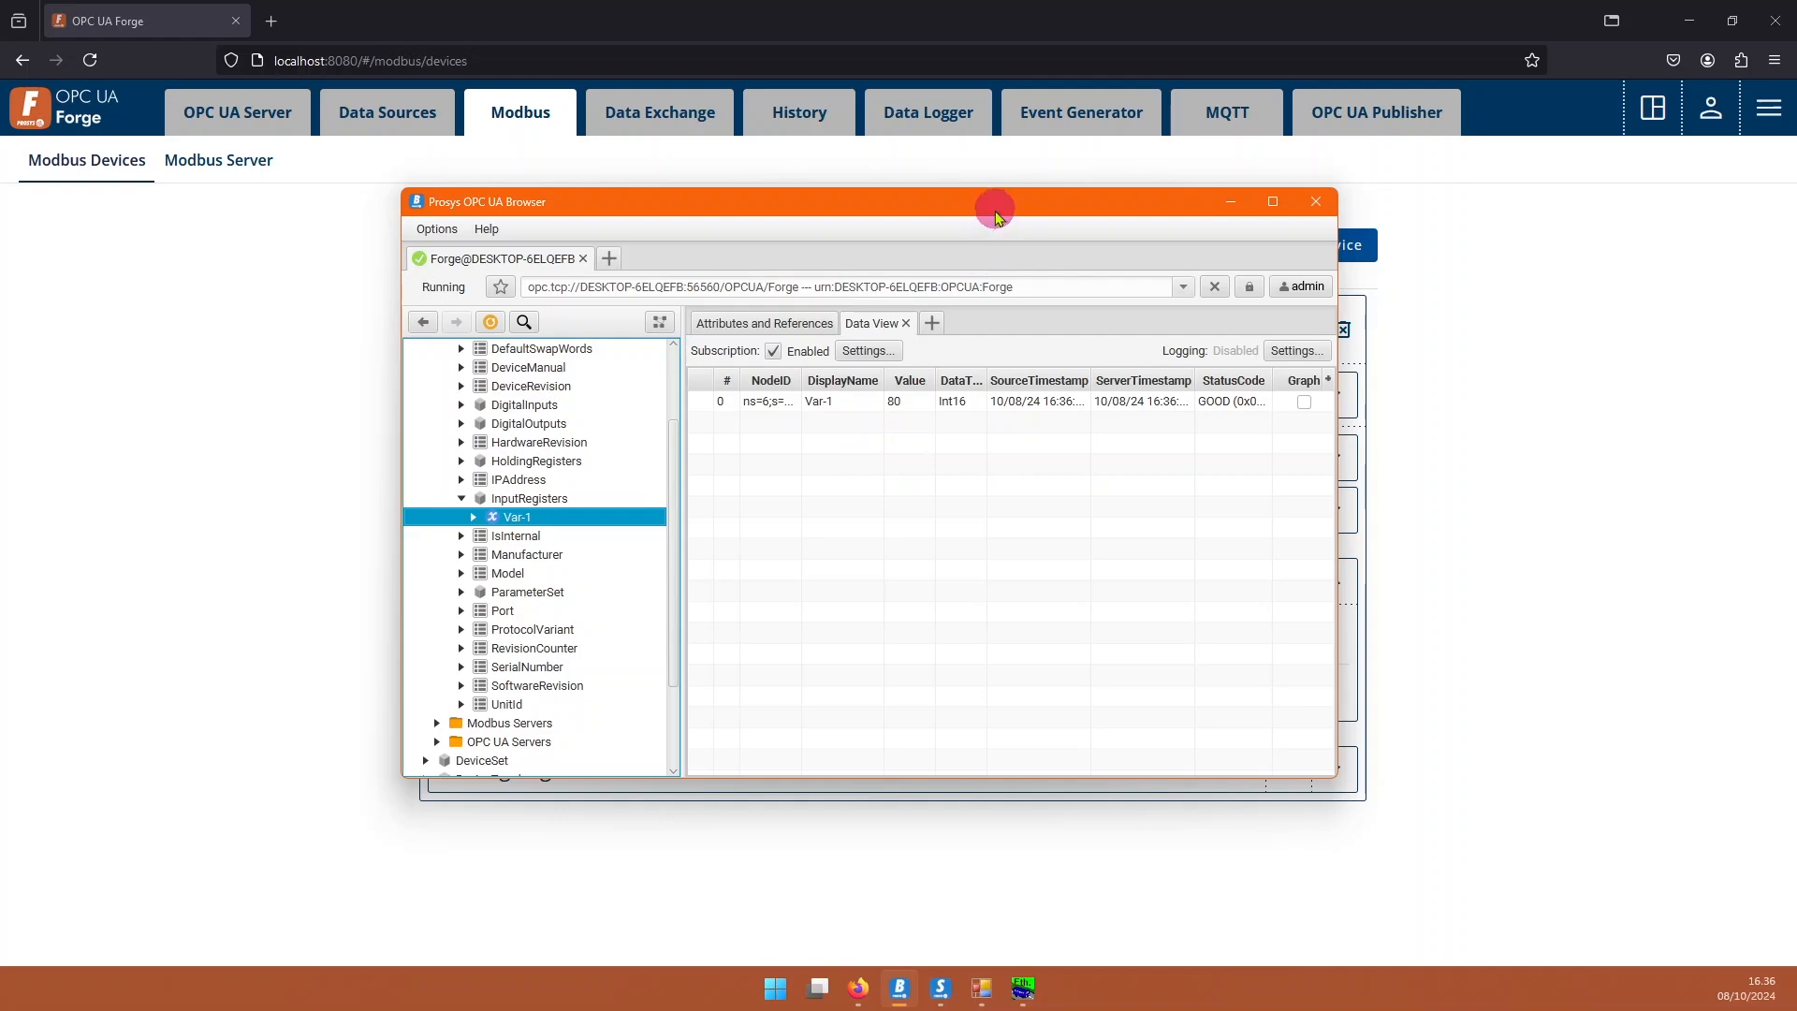
# Arrange the OPC UA Browser beside the Modbus simulator window and compare Var-1 with the simulator's analog inputs.
pyautogui.moveTo(996, 200); pyautogui.dragTo(826, 196)
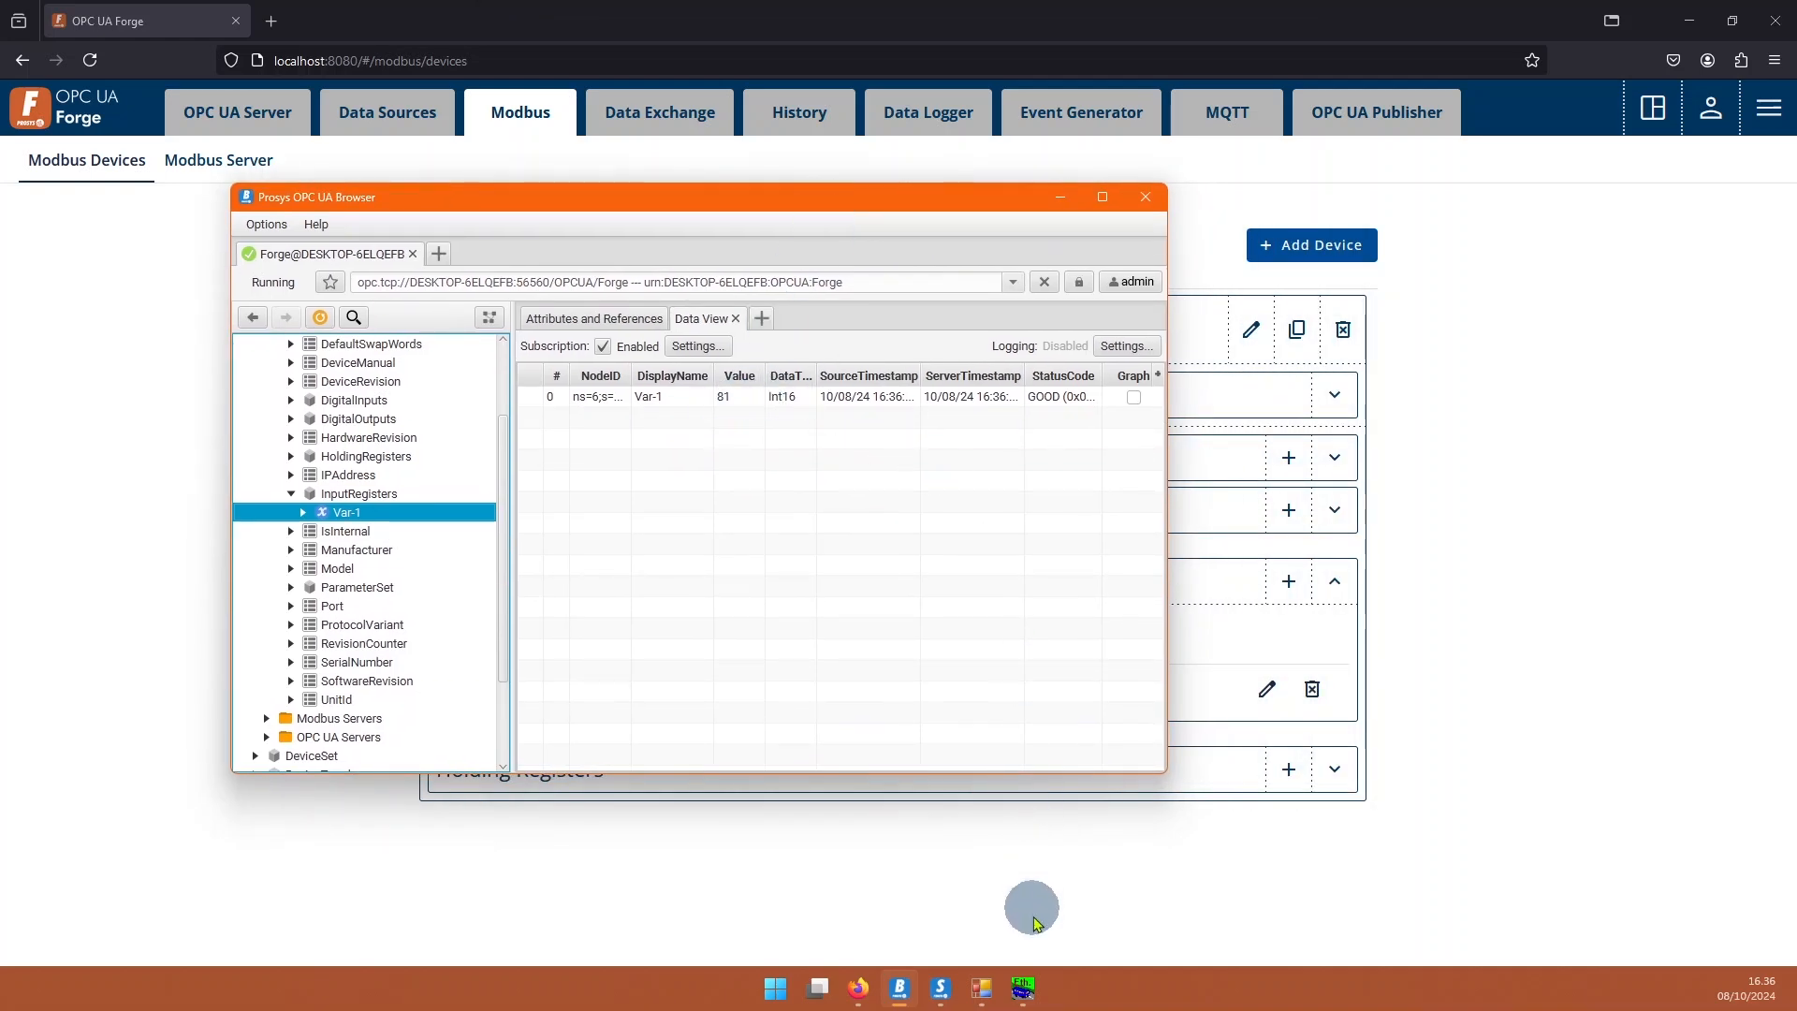
pyautogui.click(1026, 984)
pyautogui.moveTo(868, 290); pyautogui.dragTo(814, 436)
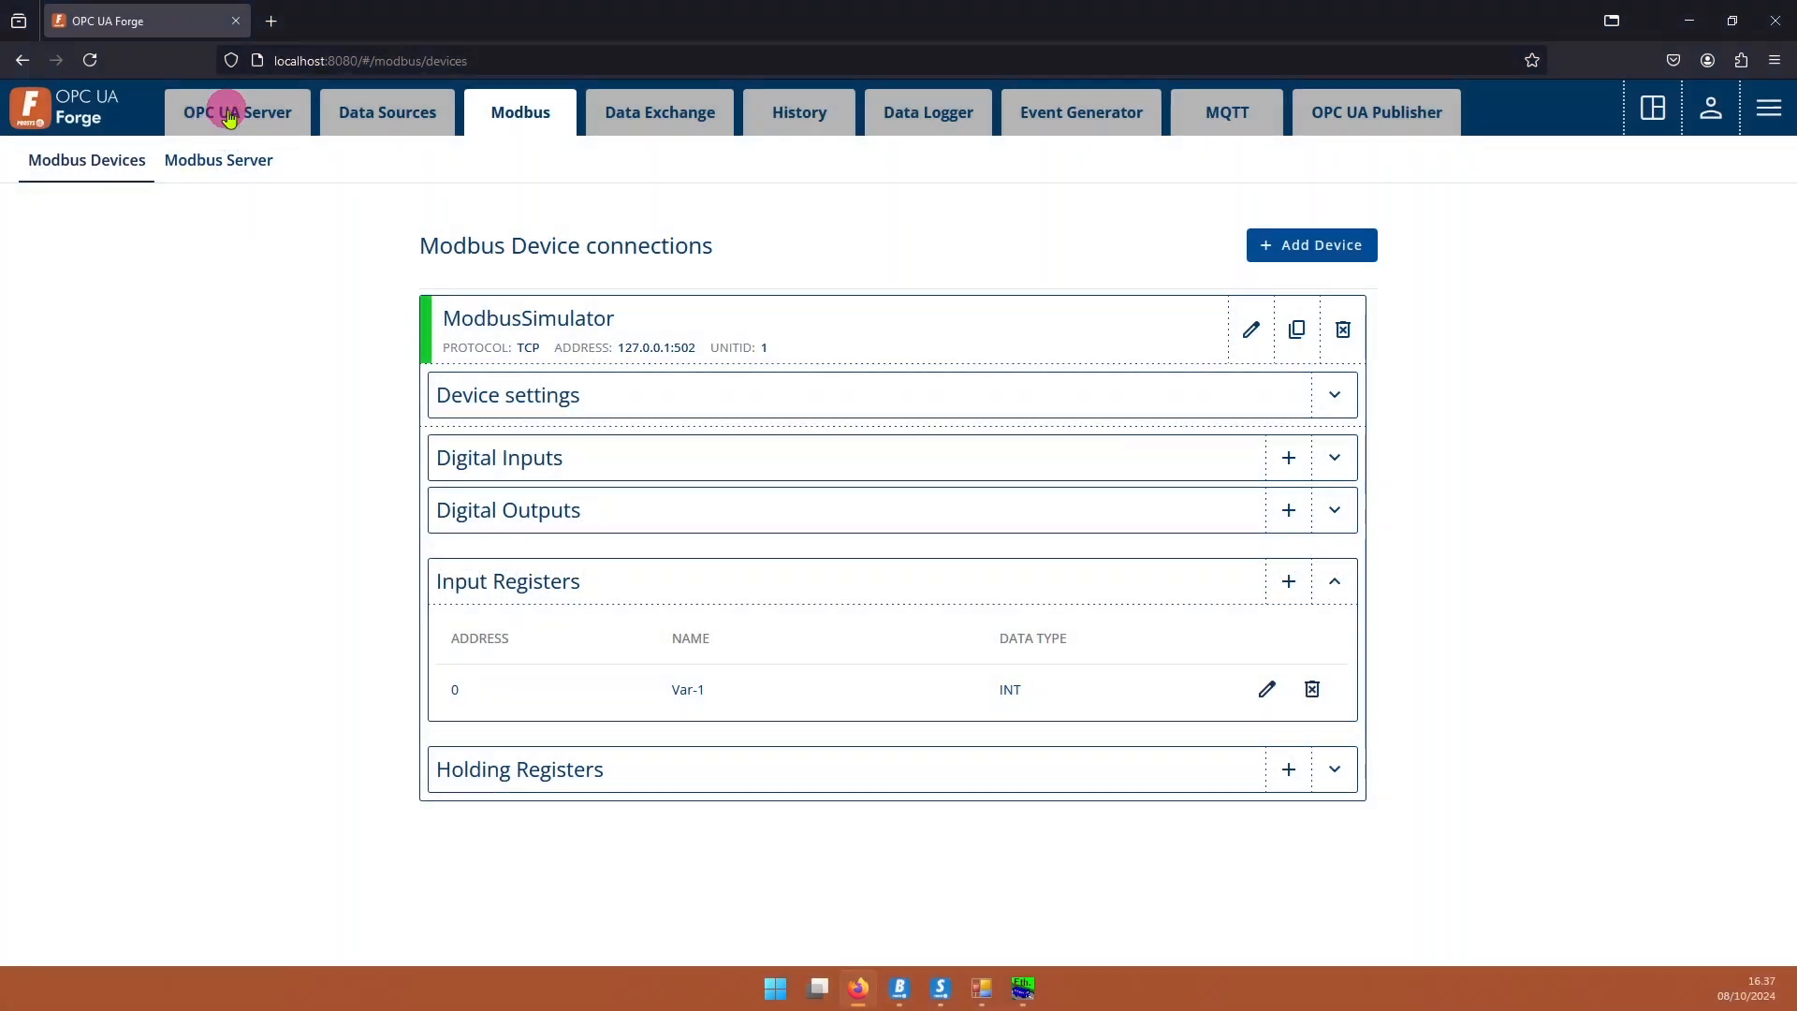
# Return to OPC UA Forge and inspect the Counter variable in the Simulation folder of SimulationServer@DESKTOP-6ELQEFB in the address space.
pyautogui.click(232, 115)
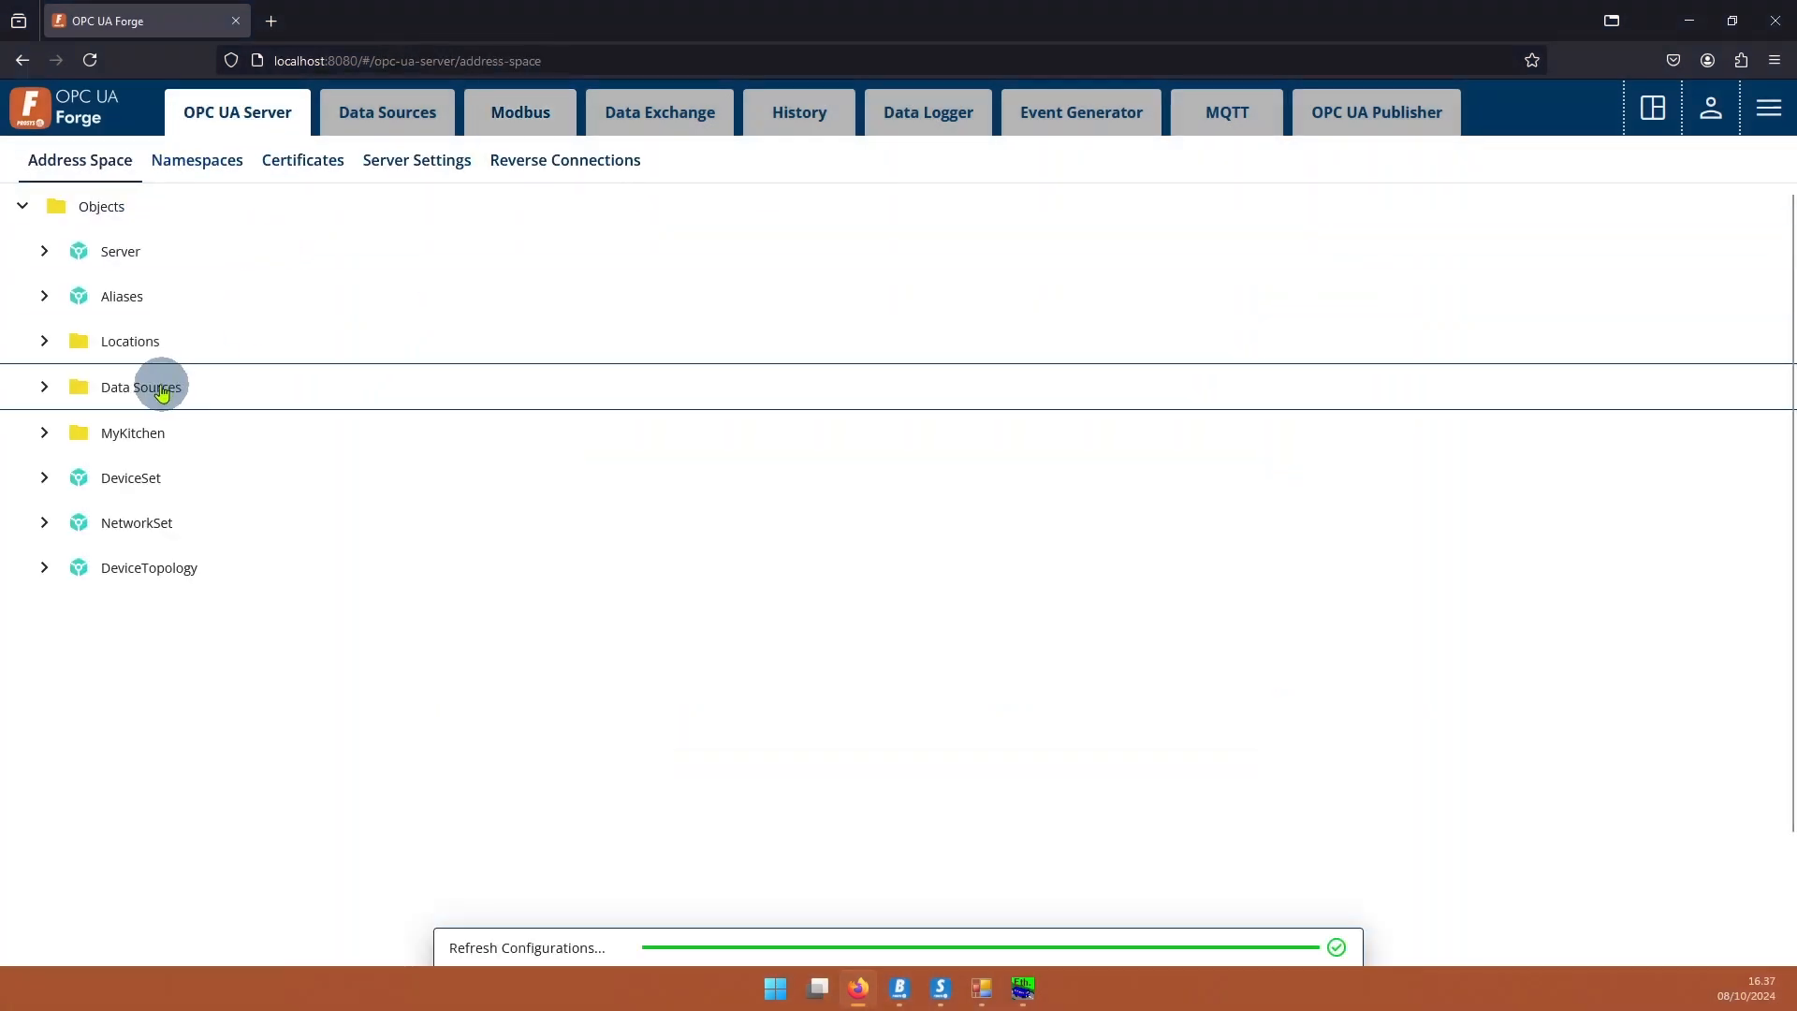
pyautogui.click(46, 387)
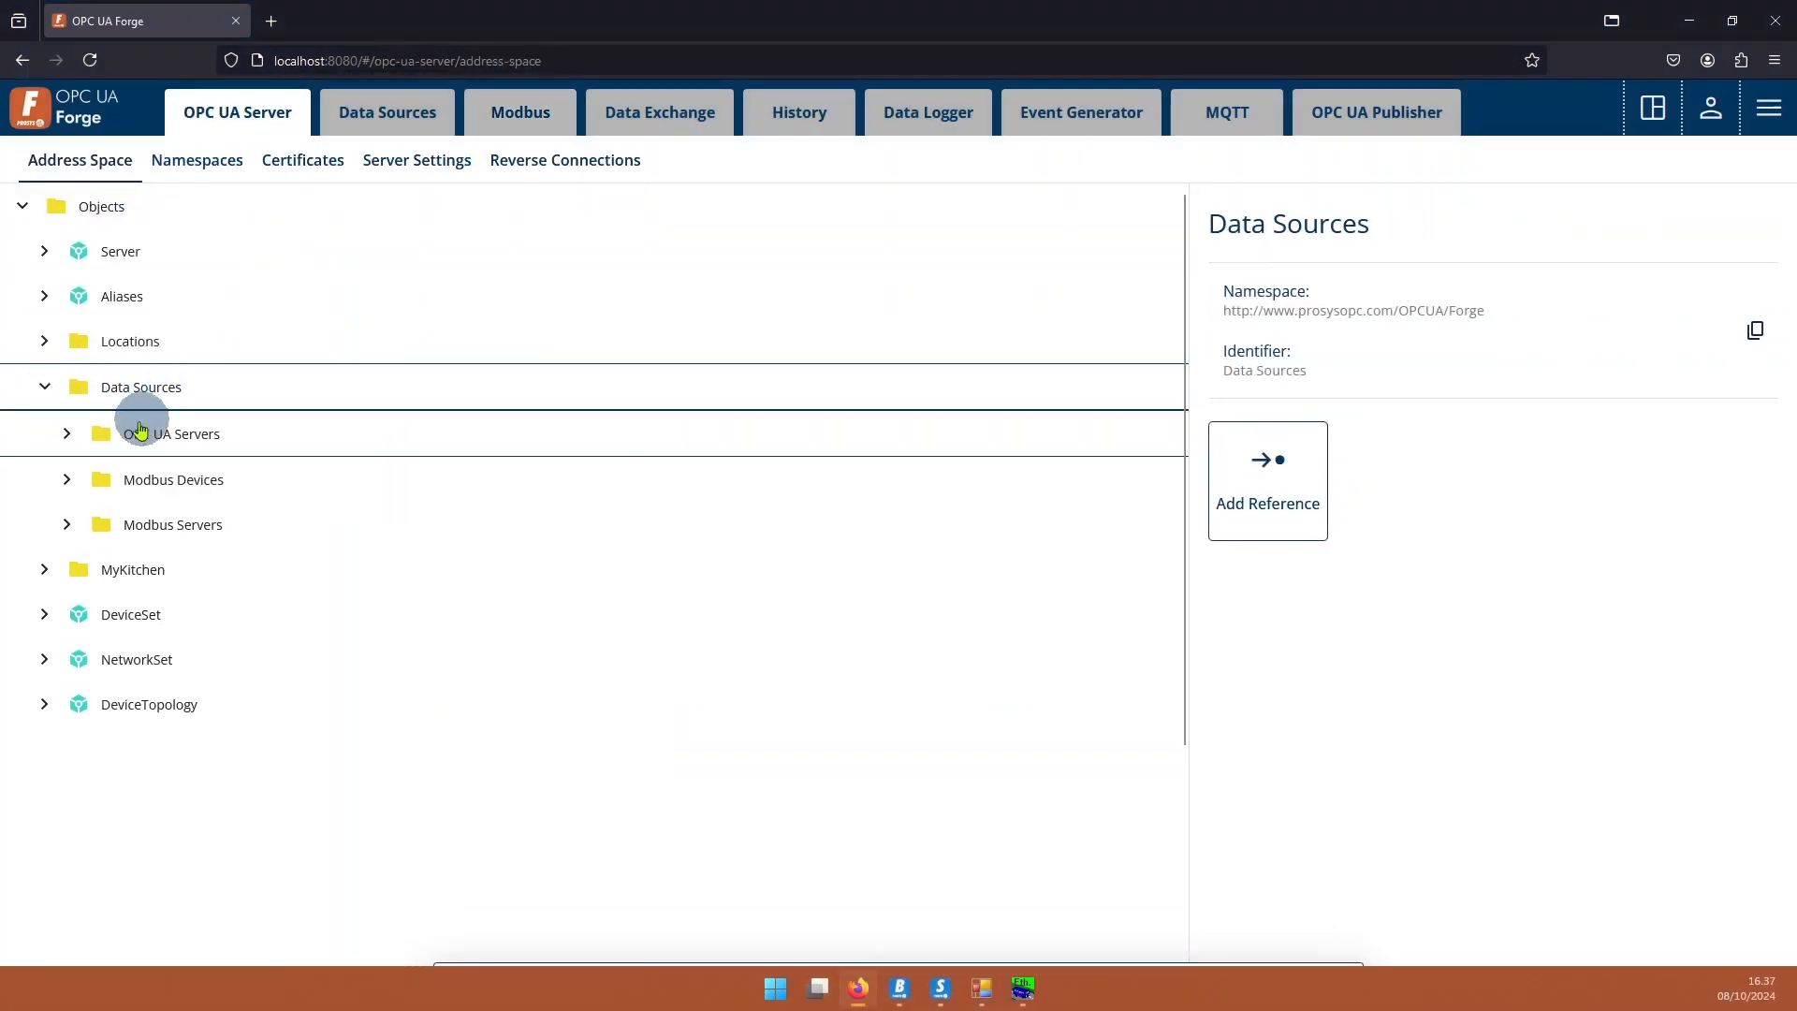
pyautogui.click(69, 433)
pyautogui.scroll(-2, 76, 443)
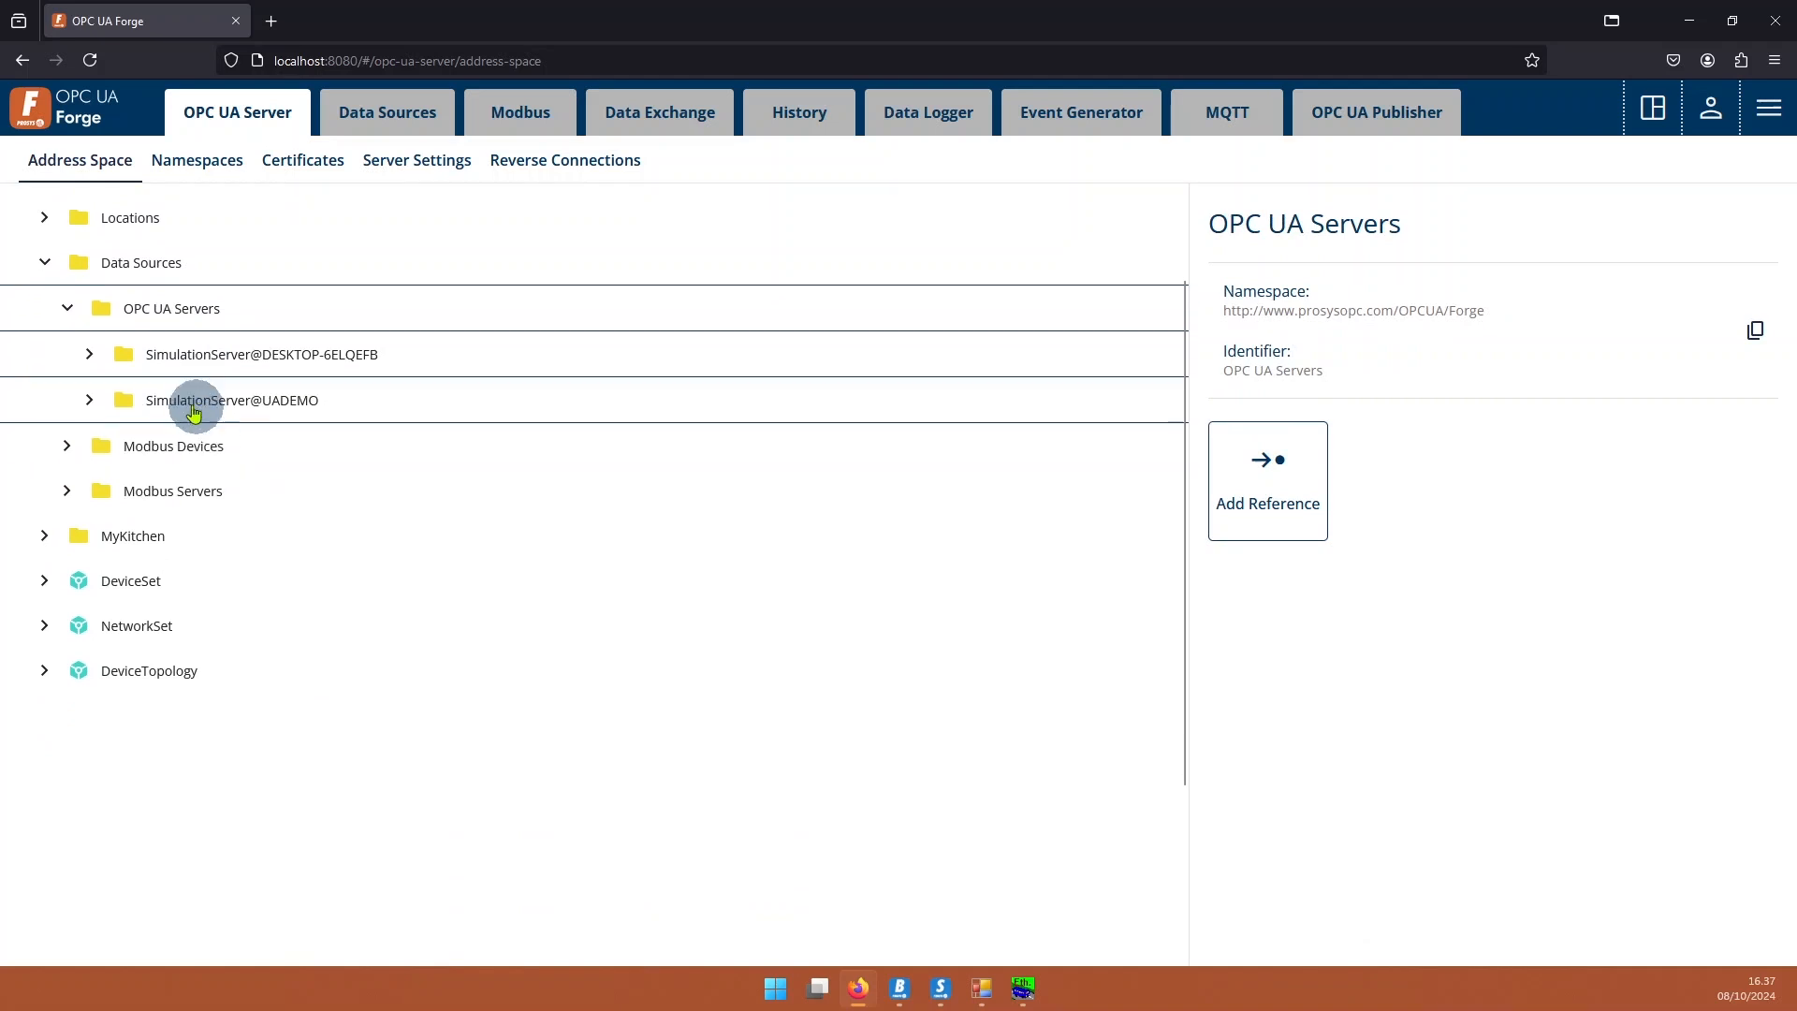
pyautogui.click(91, 360)
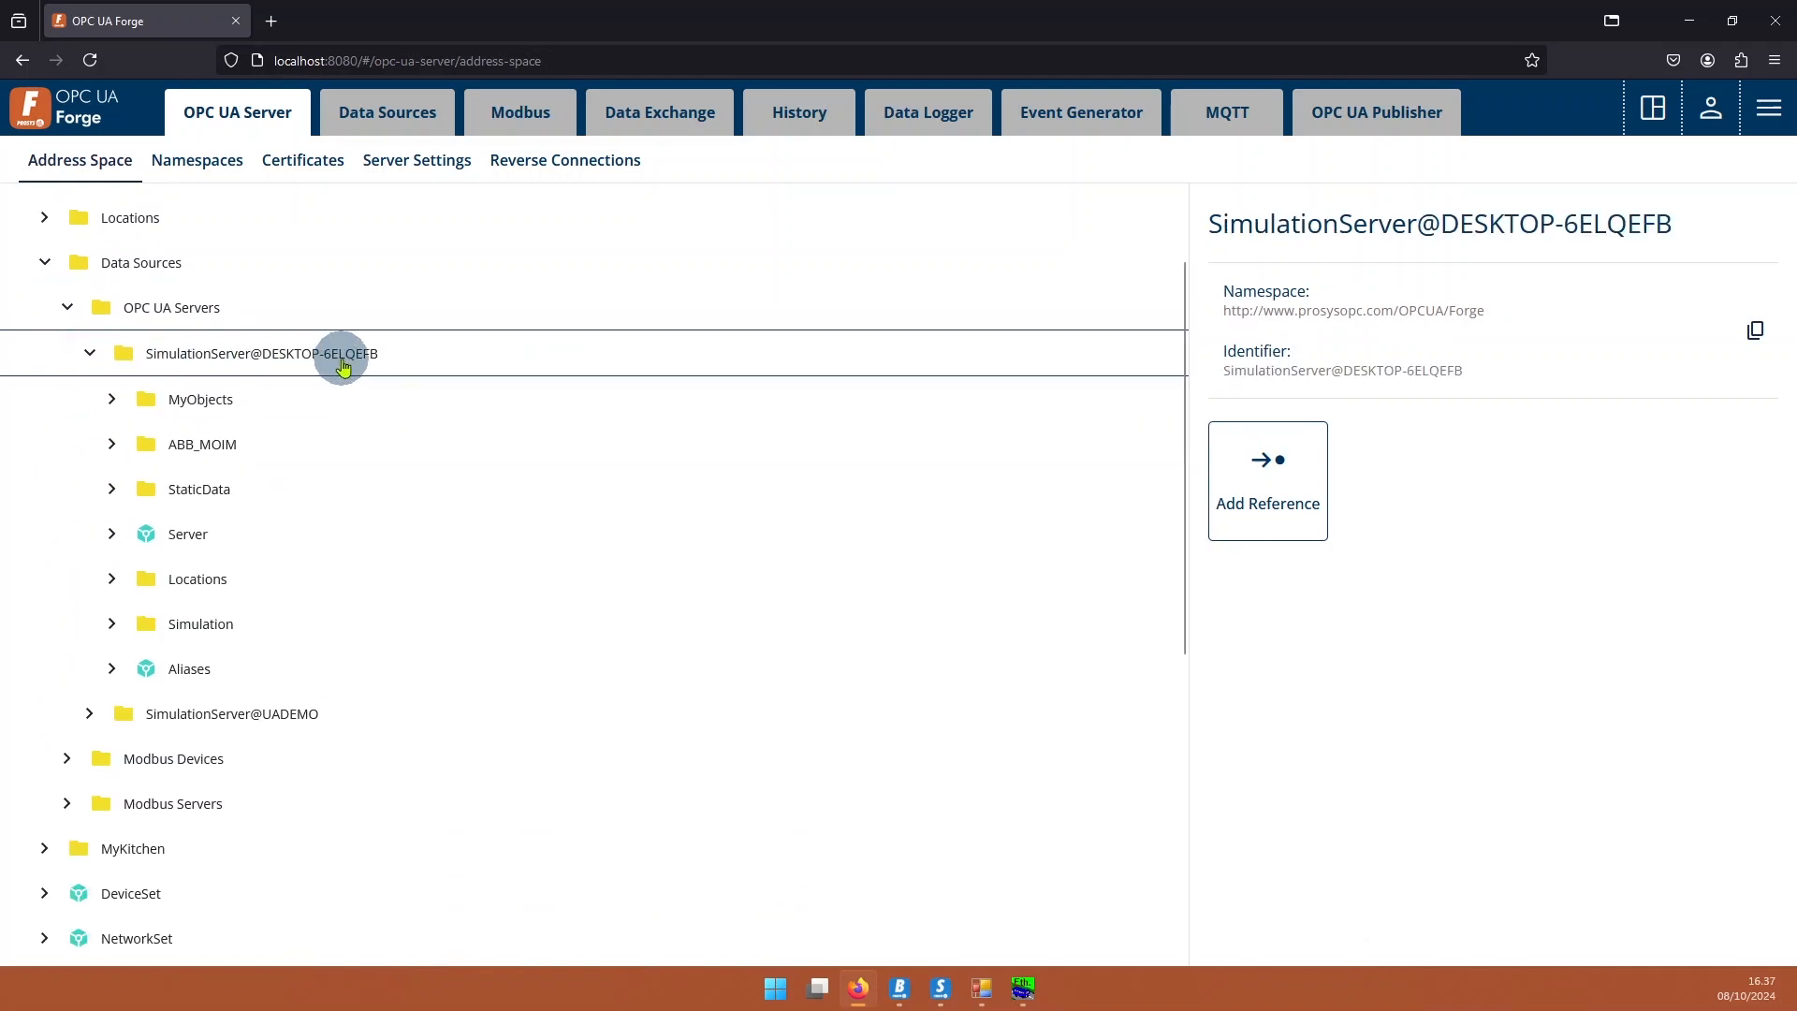
pyautogui.scroll(-2, 356, 375)
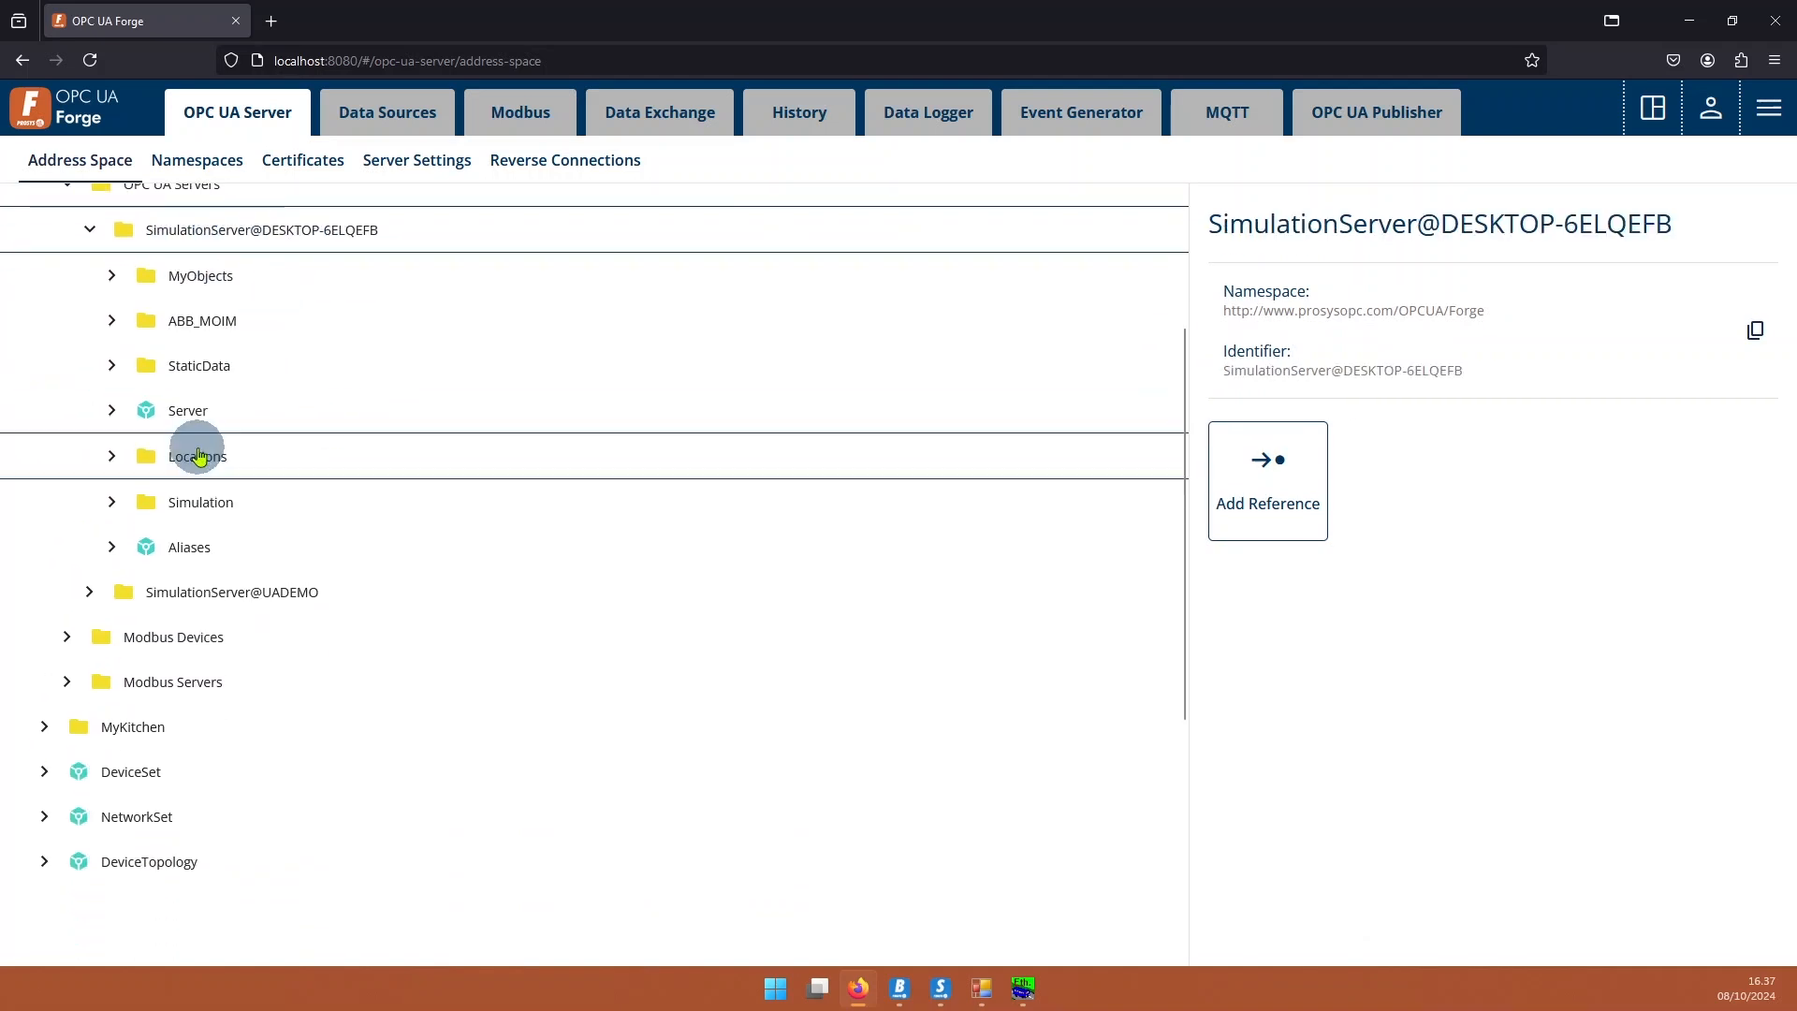
pyautogui.click(111, 501)
pyautogui.scroll(-2, 421, 522)
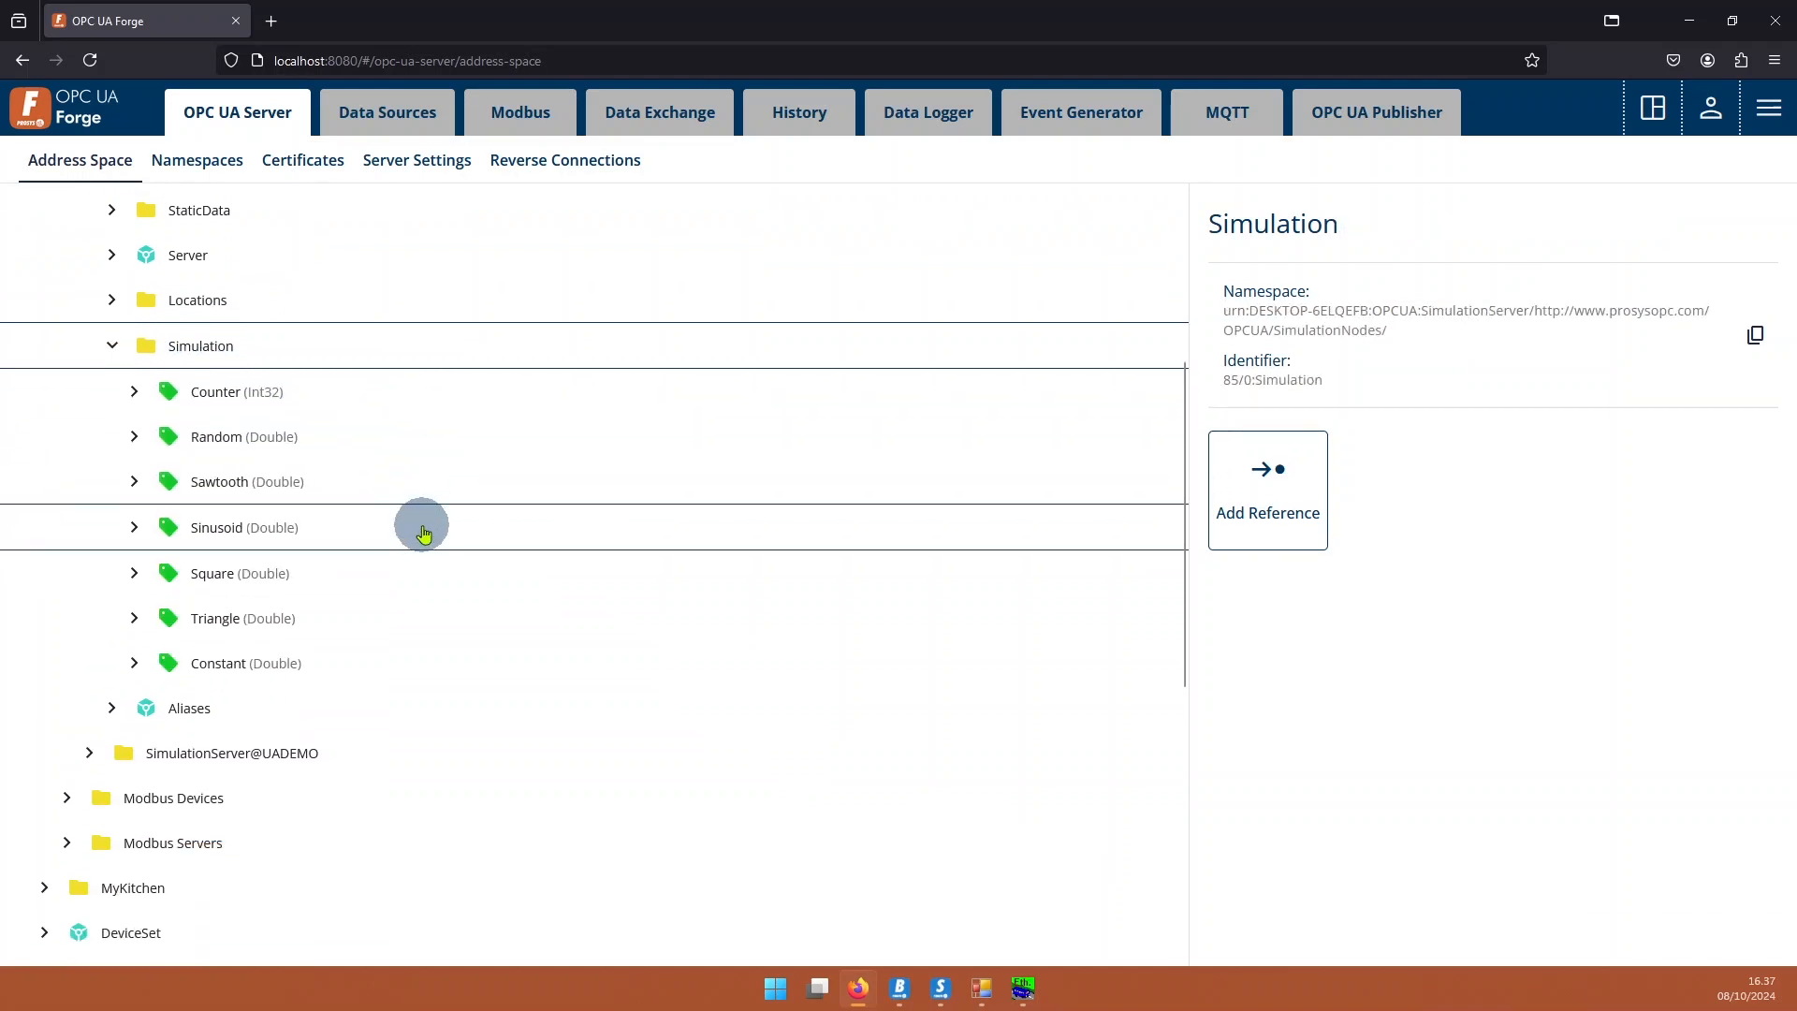
pyautogui.click(276, 393)
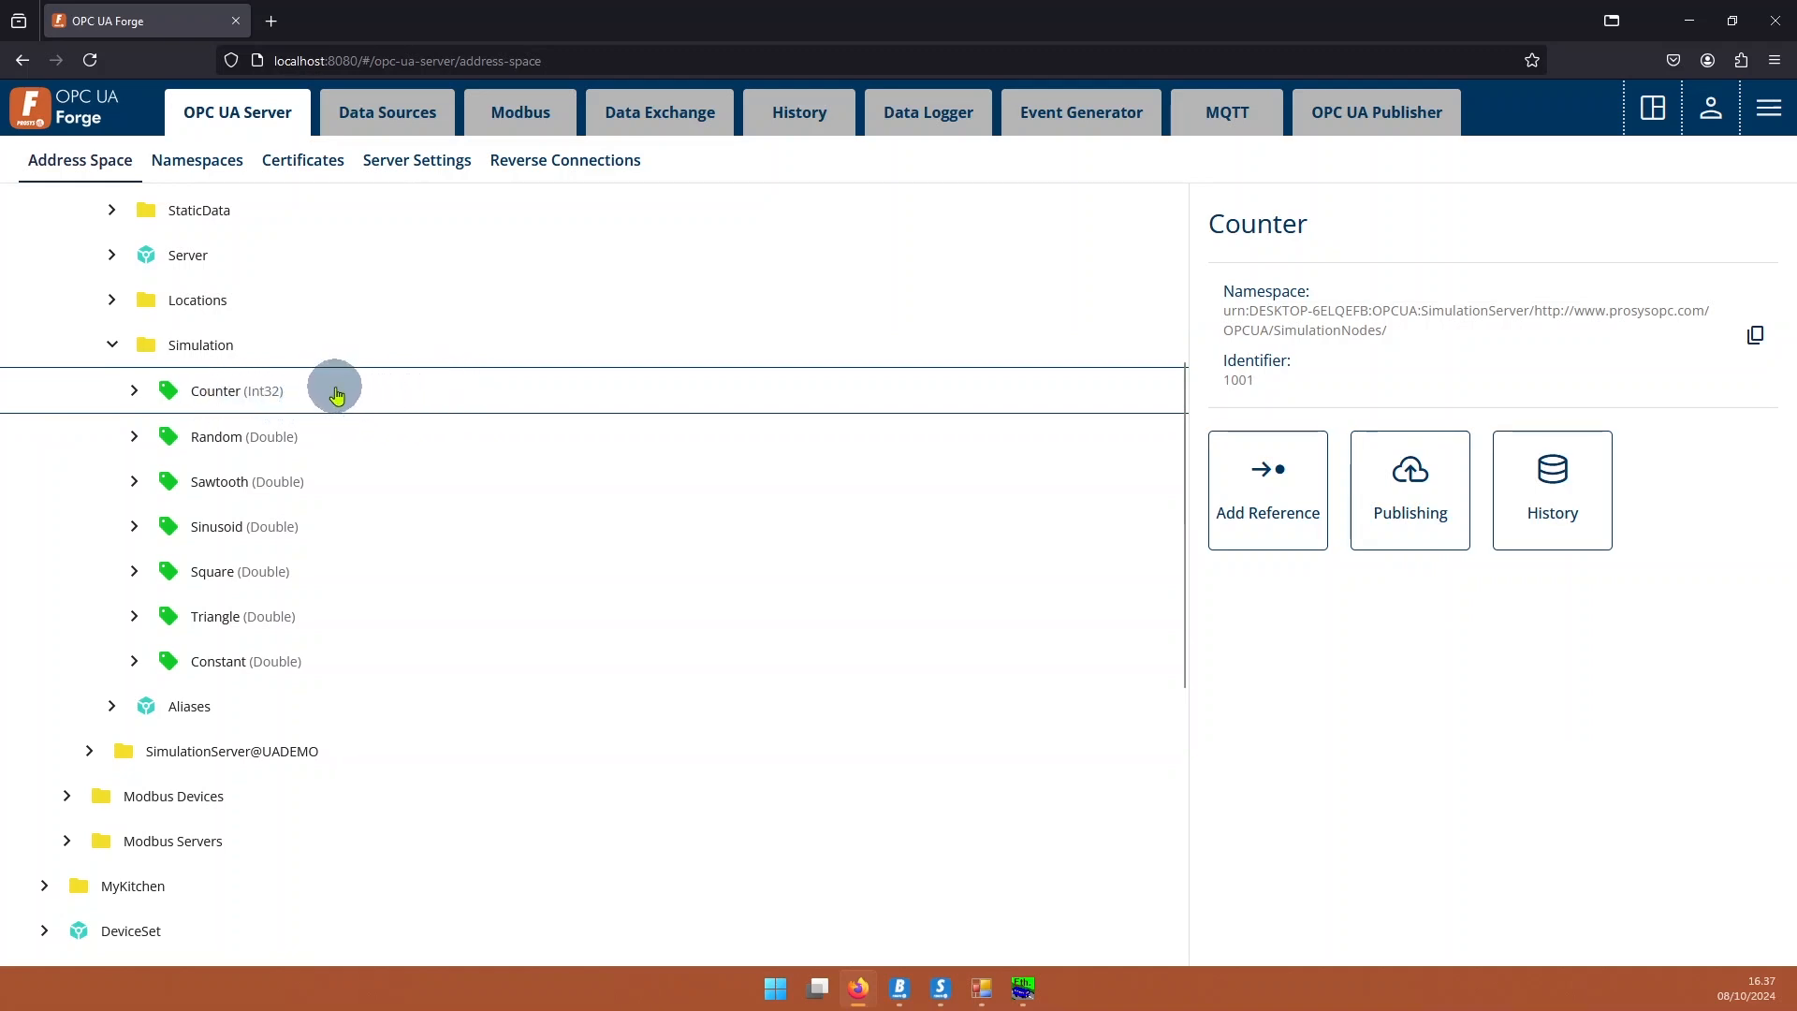
# Create a new internal Modbus server in the Modbus module and name it ForgeModbus.
pyautogui.click(522, 117)
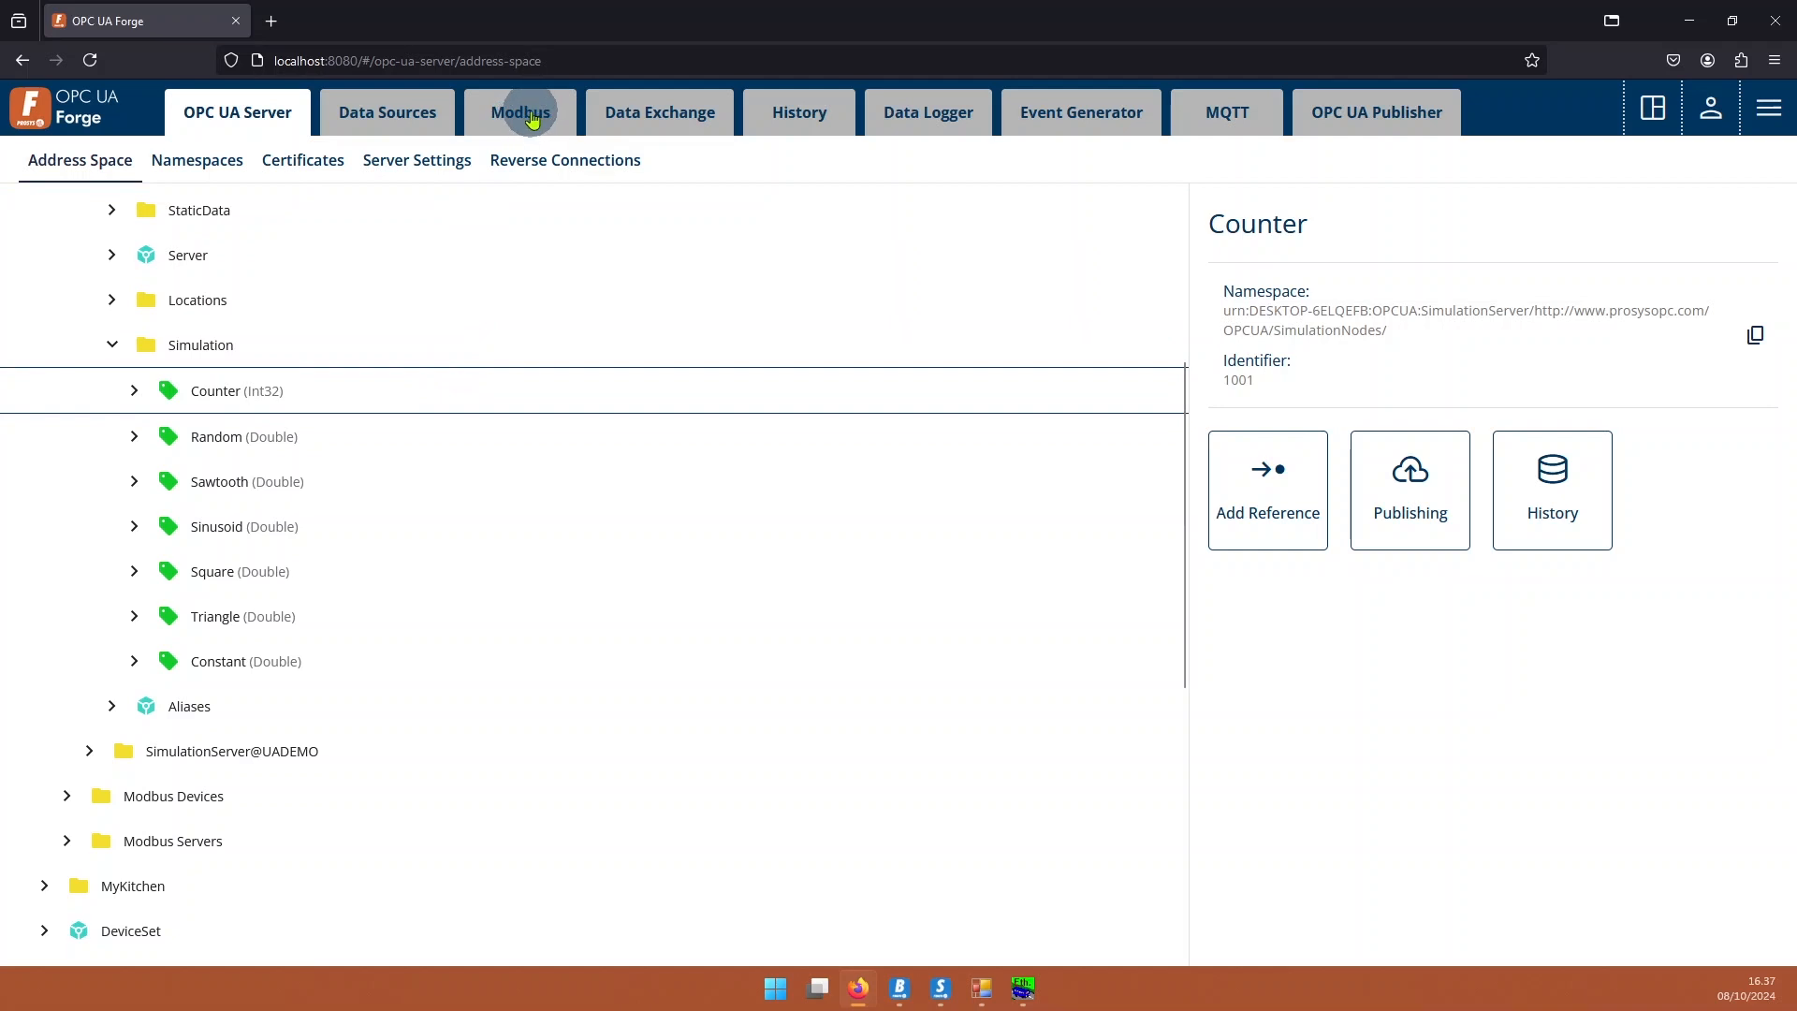
pyautogui.click(206, 165)
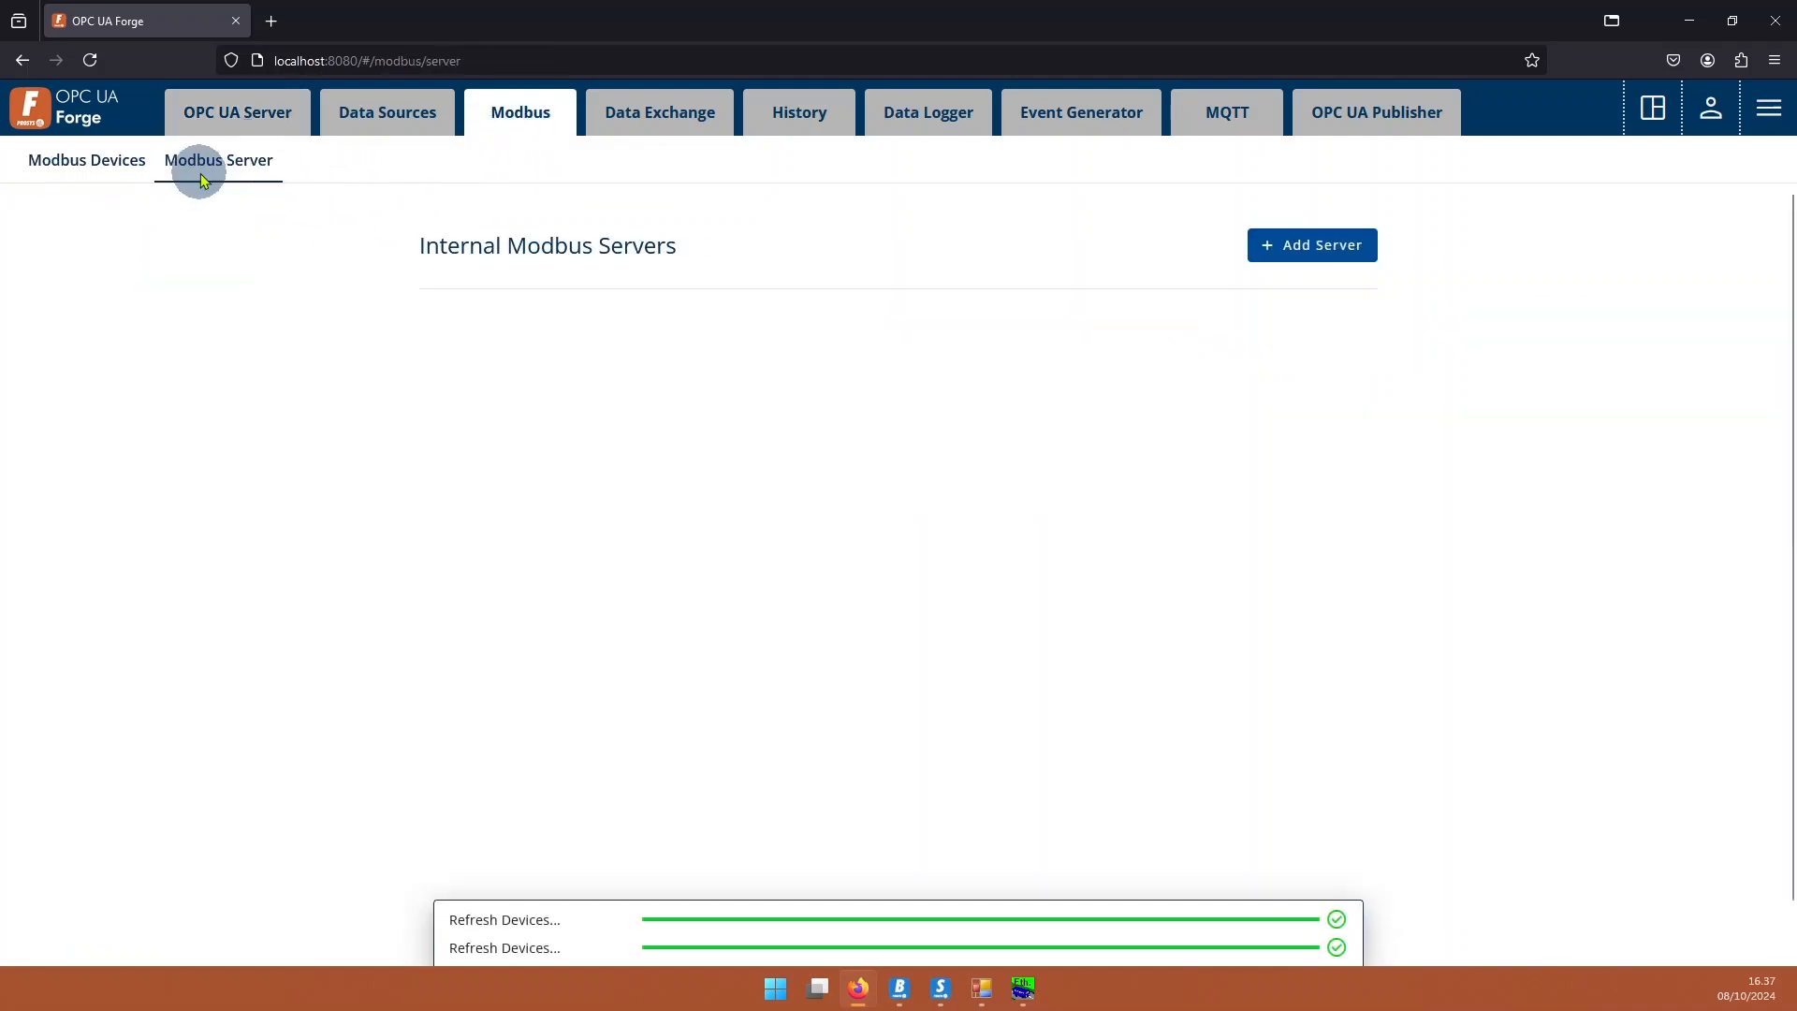
pyautogui.click(1329, 248)
pyautogui.click(458, 417)
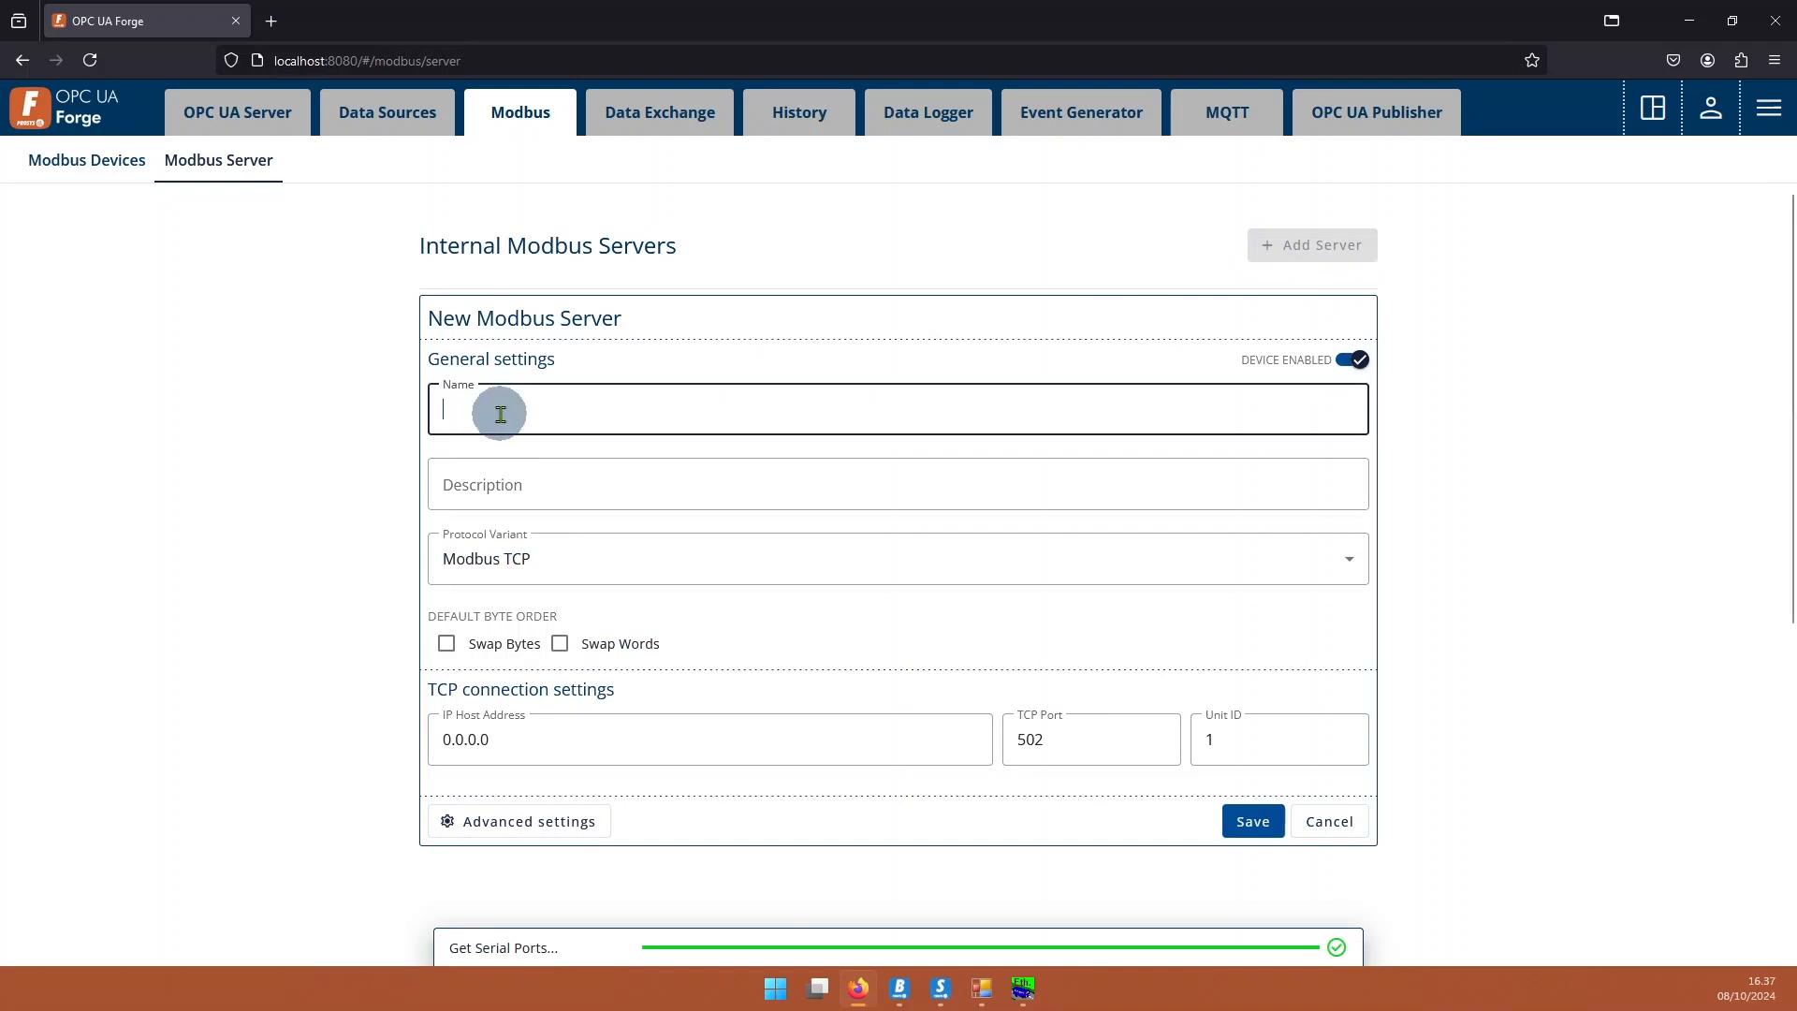
pyautogui.write('geModbus')
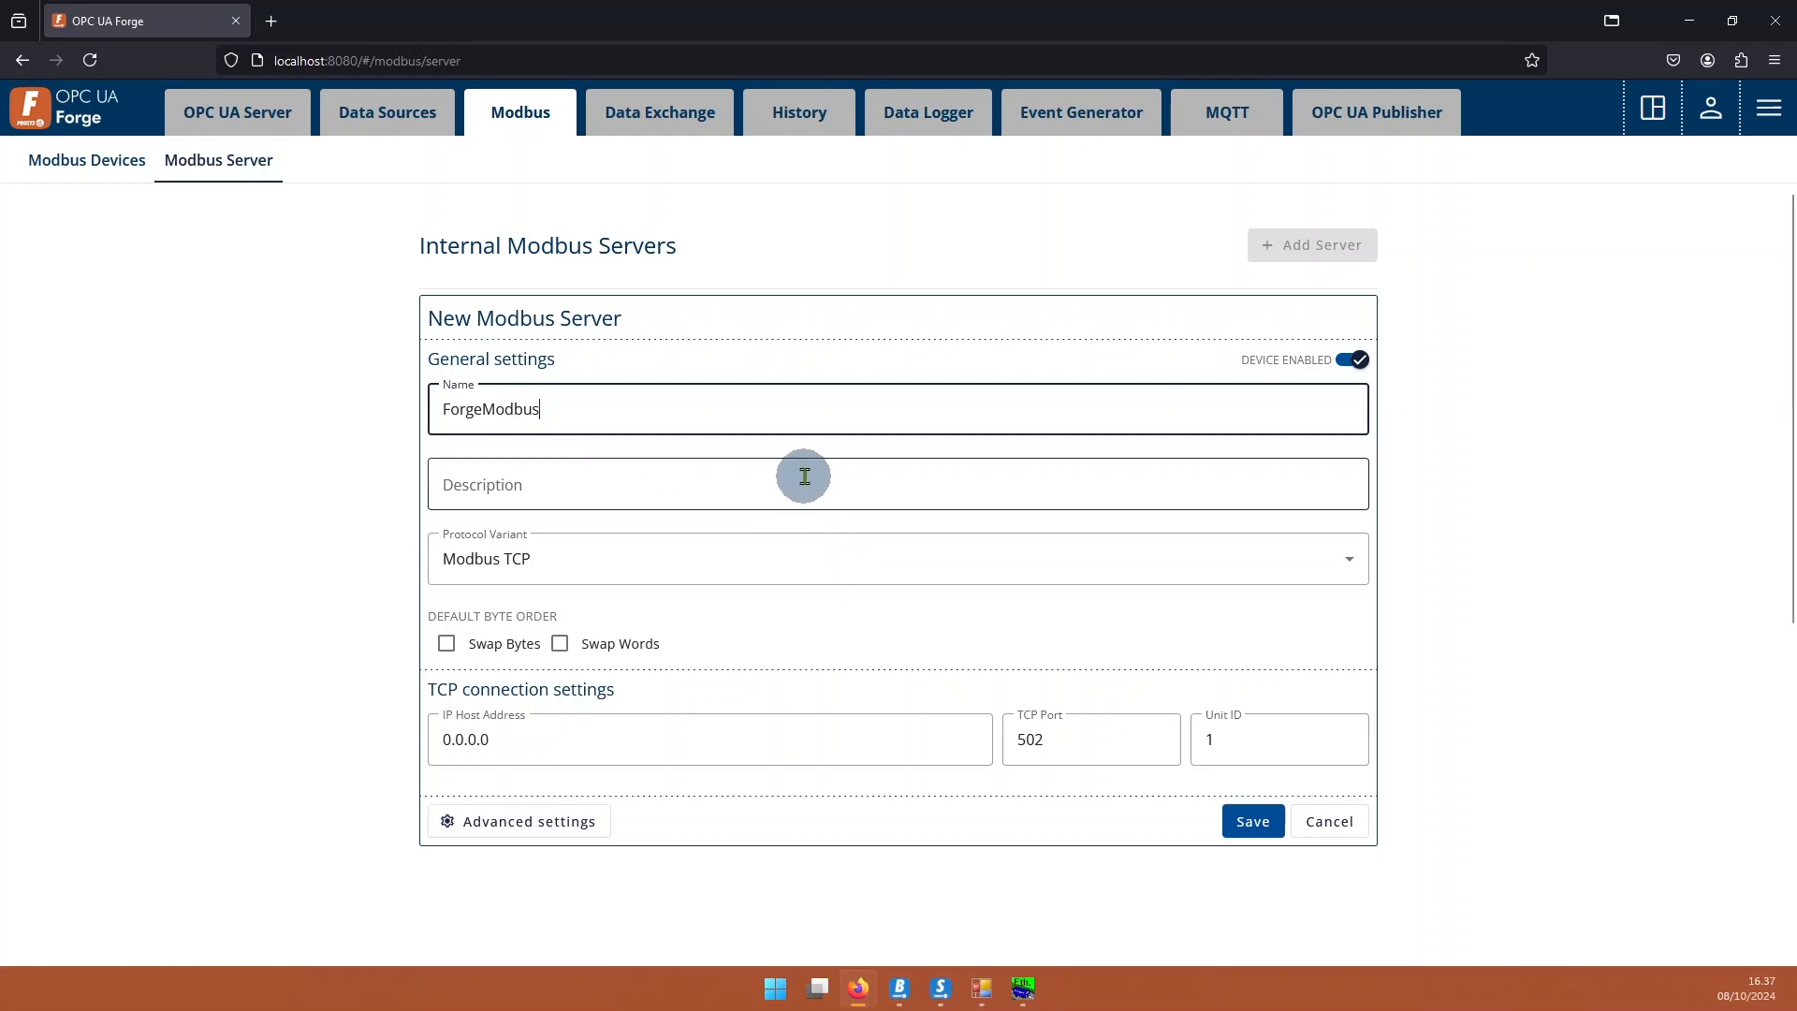
# Set the new server's TCP port to 503 and save the server.
pyautogui.scroll(-2, 802, 493)
pyautogui.scroll(-2, 522, 461)
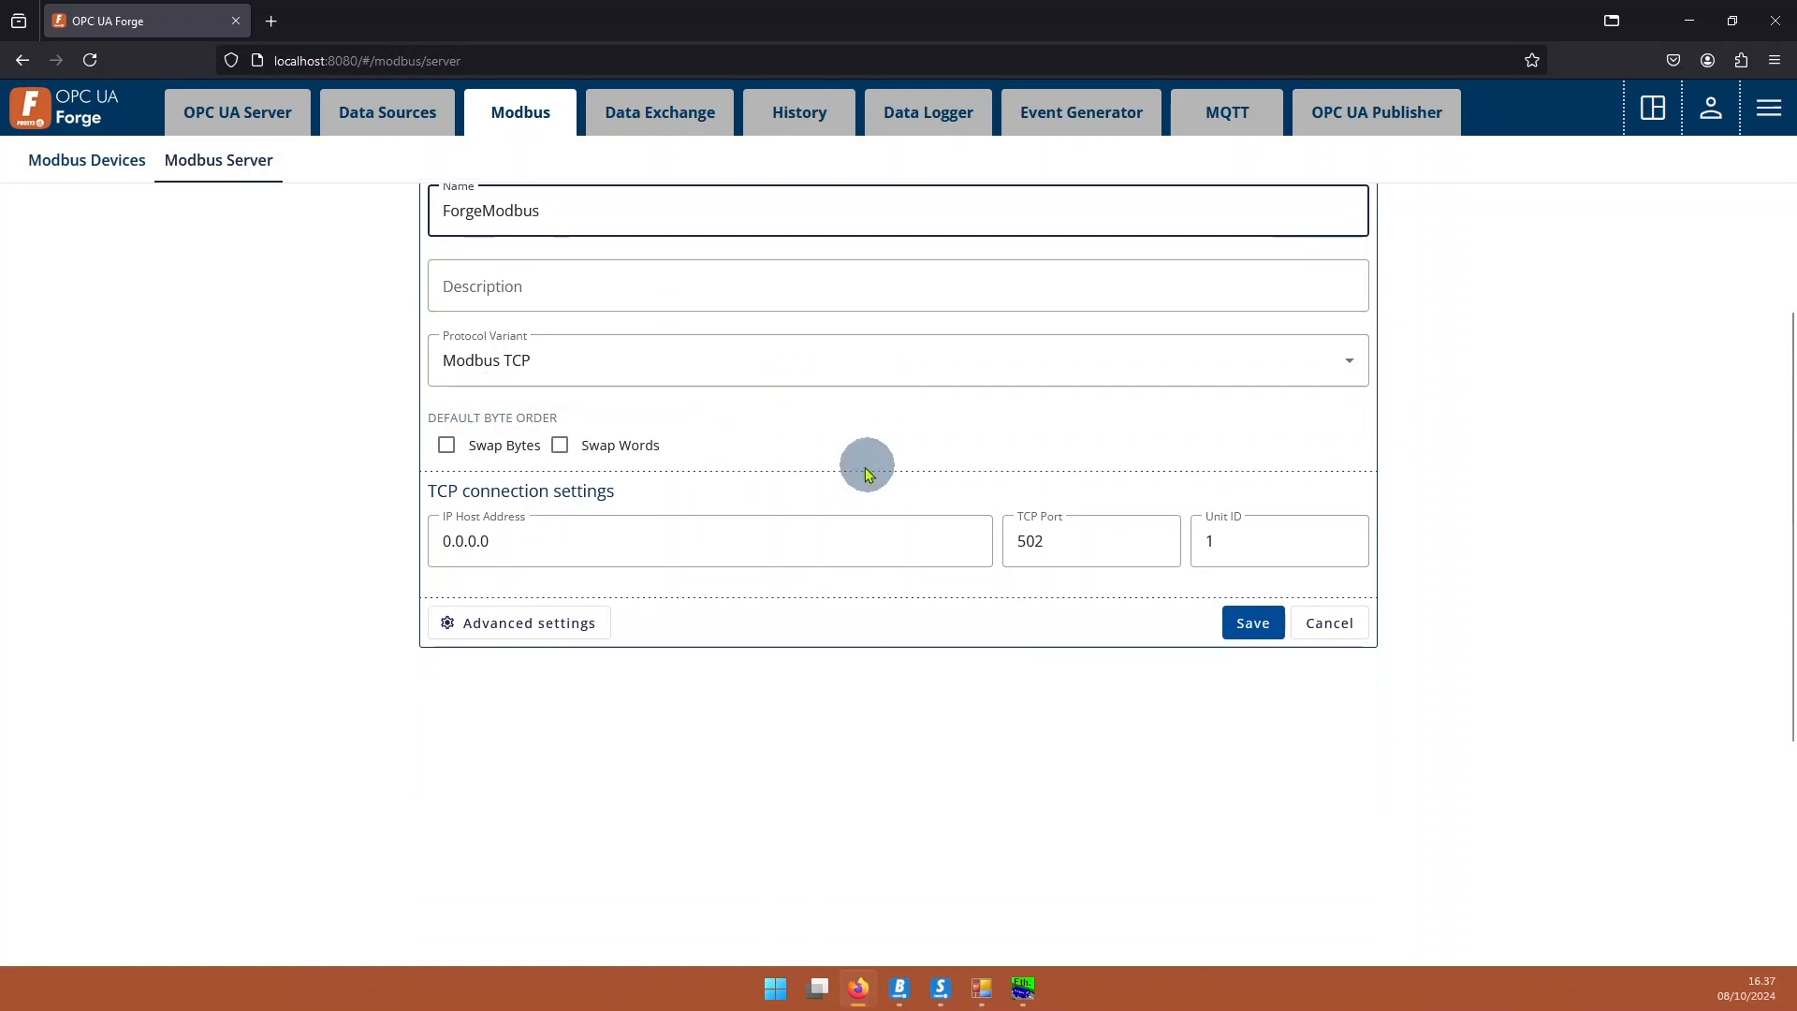
pyautogui.click(516, 493)
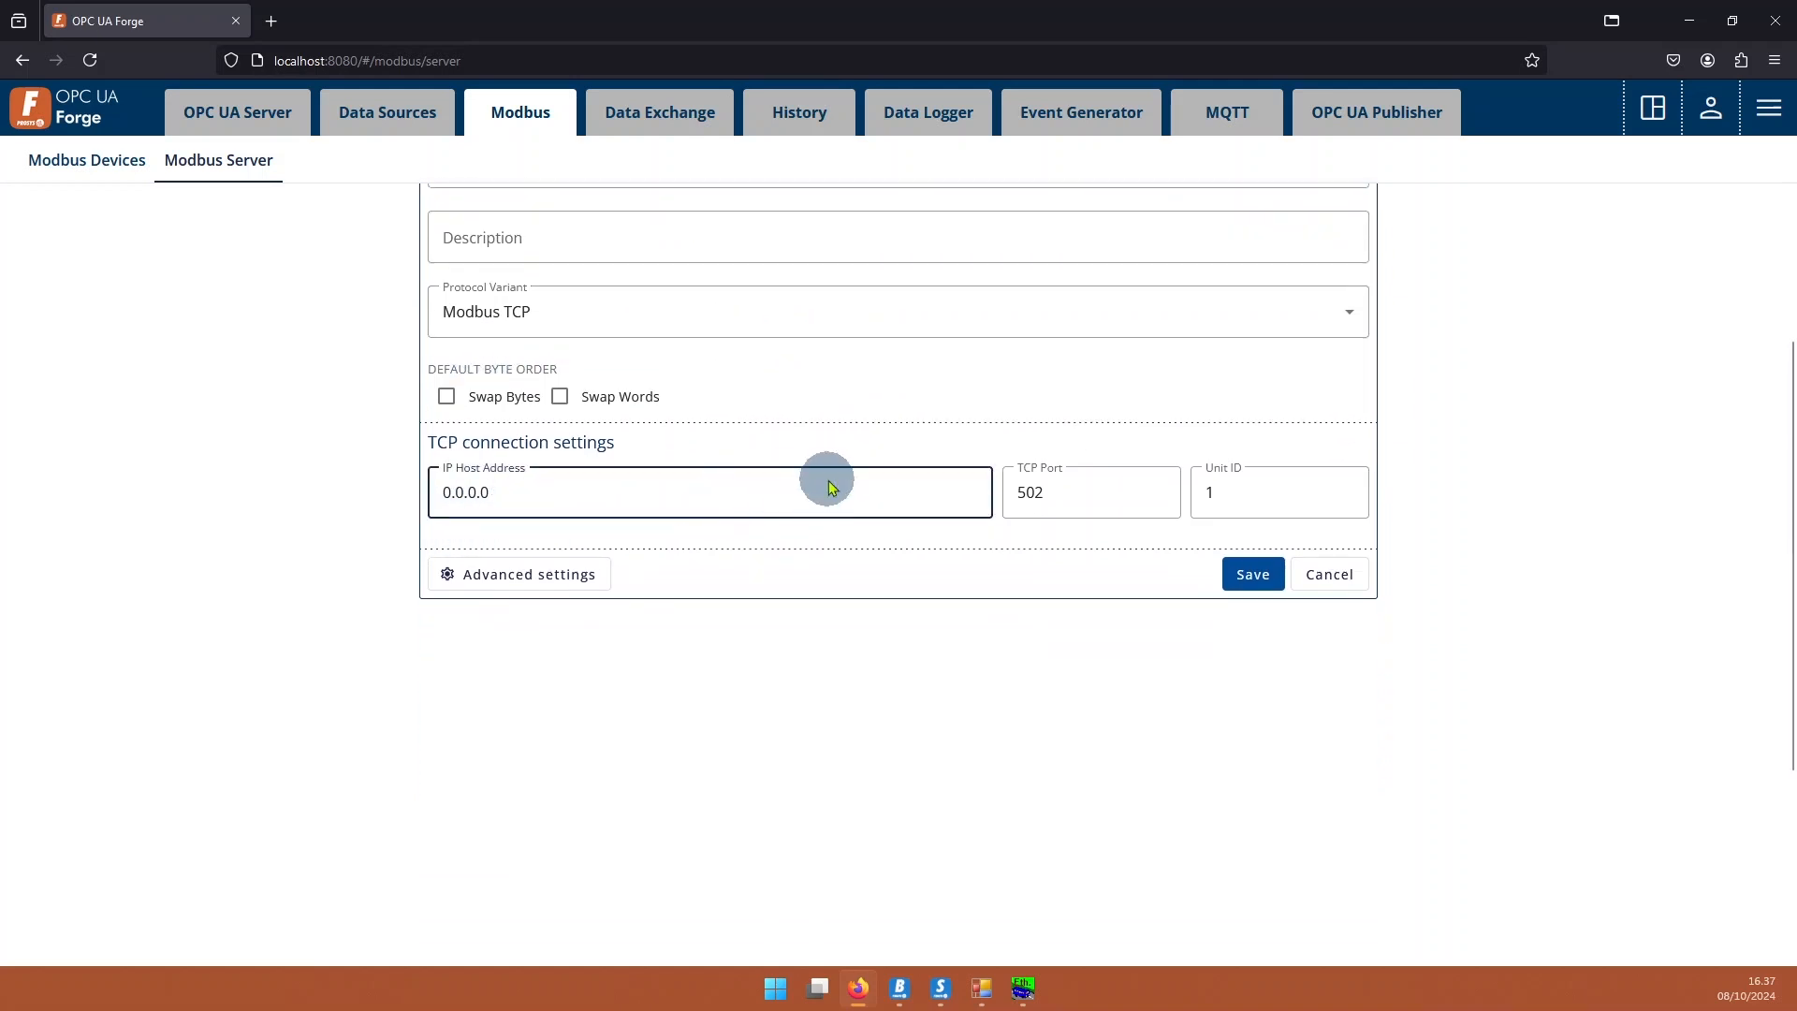
pyautogui.click(1057, 490)
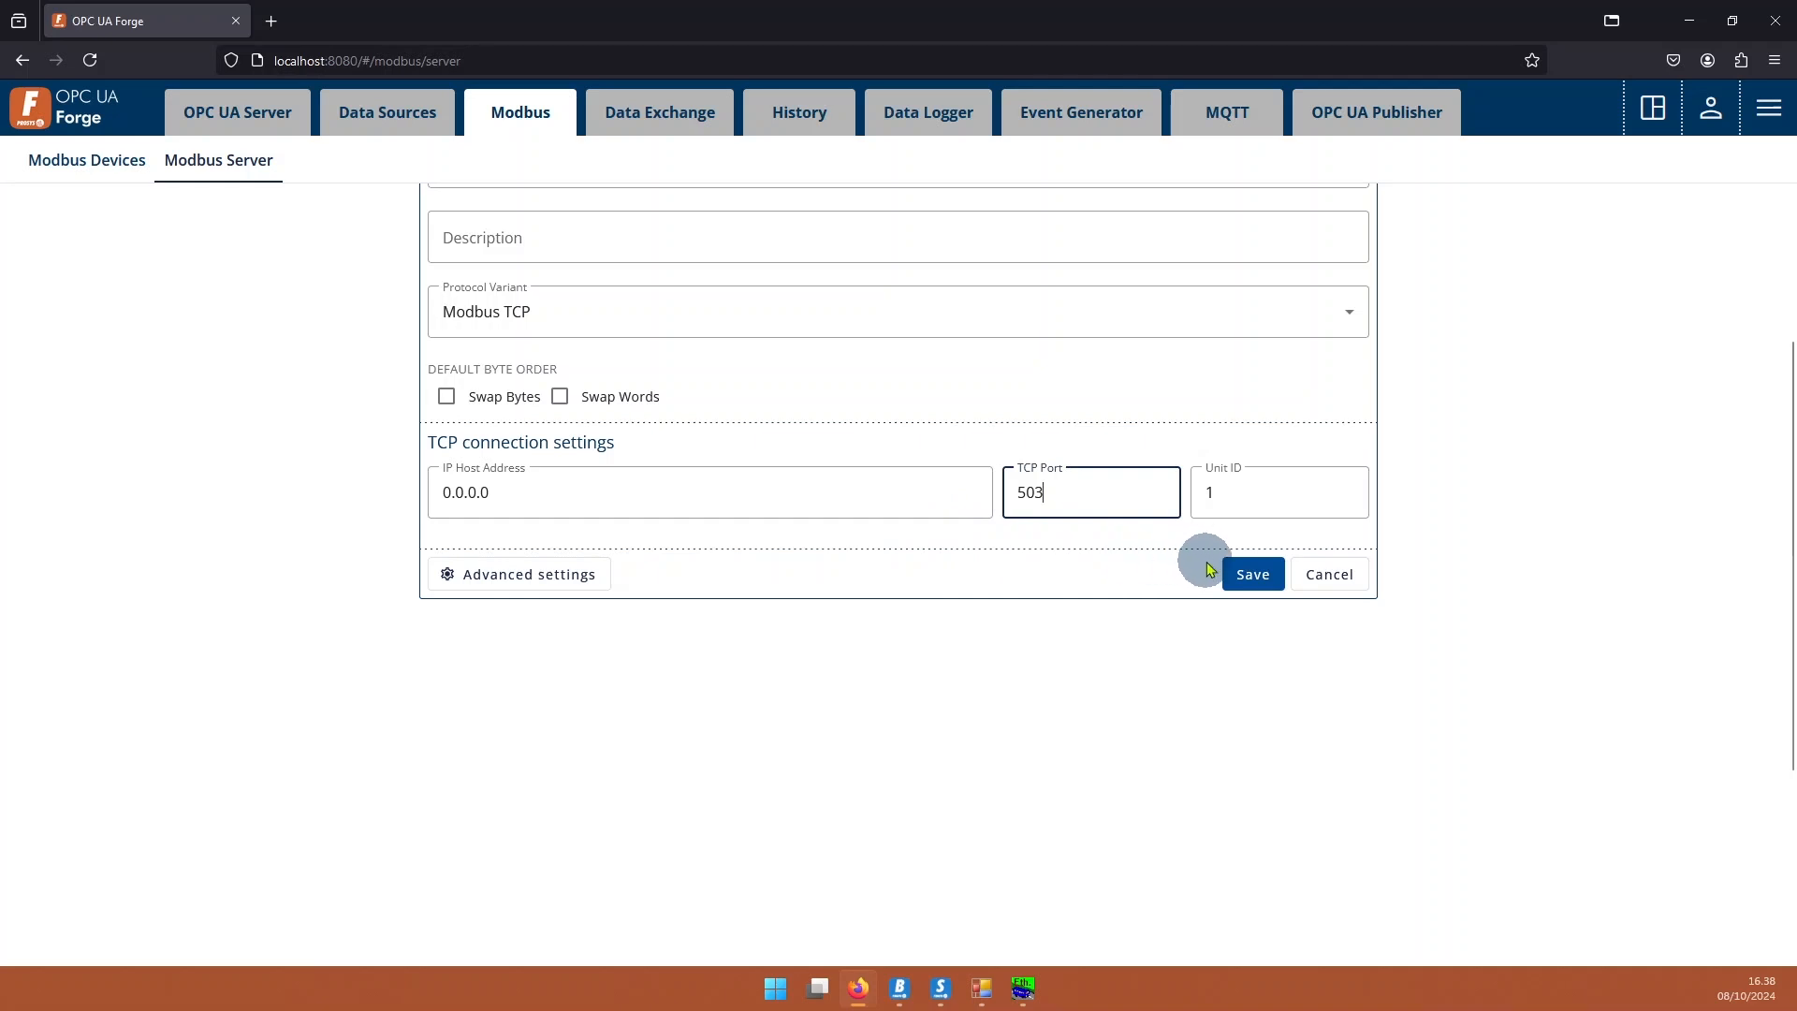
pyautogui.click(1236, 573)
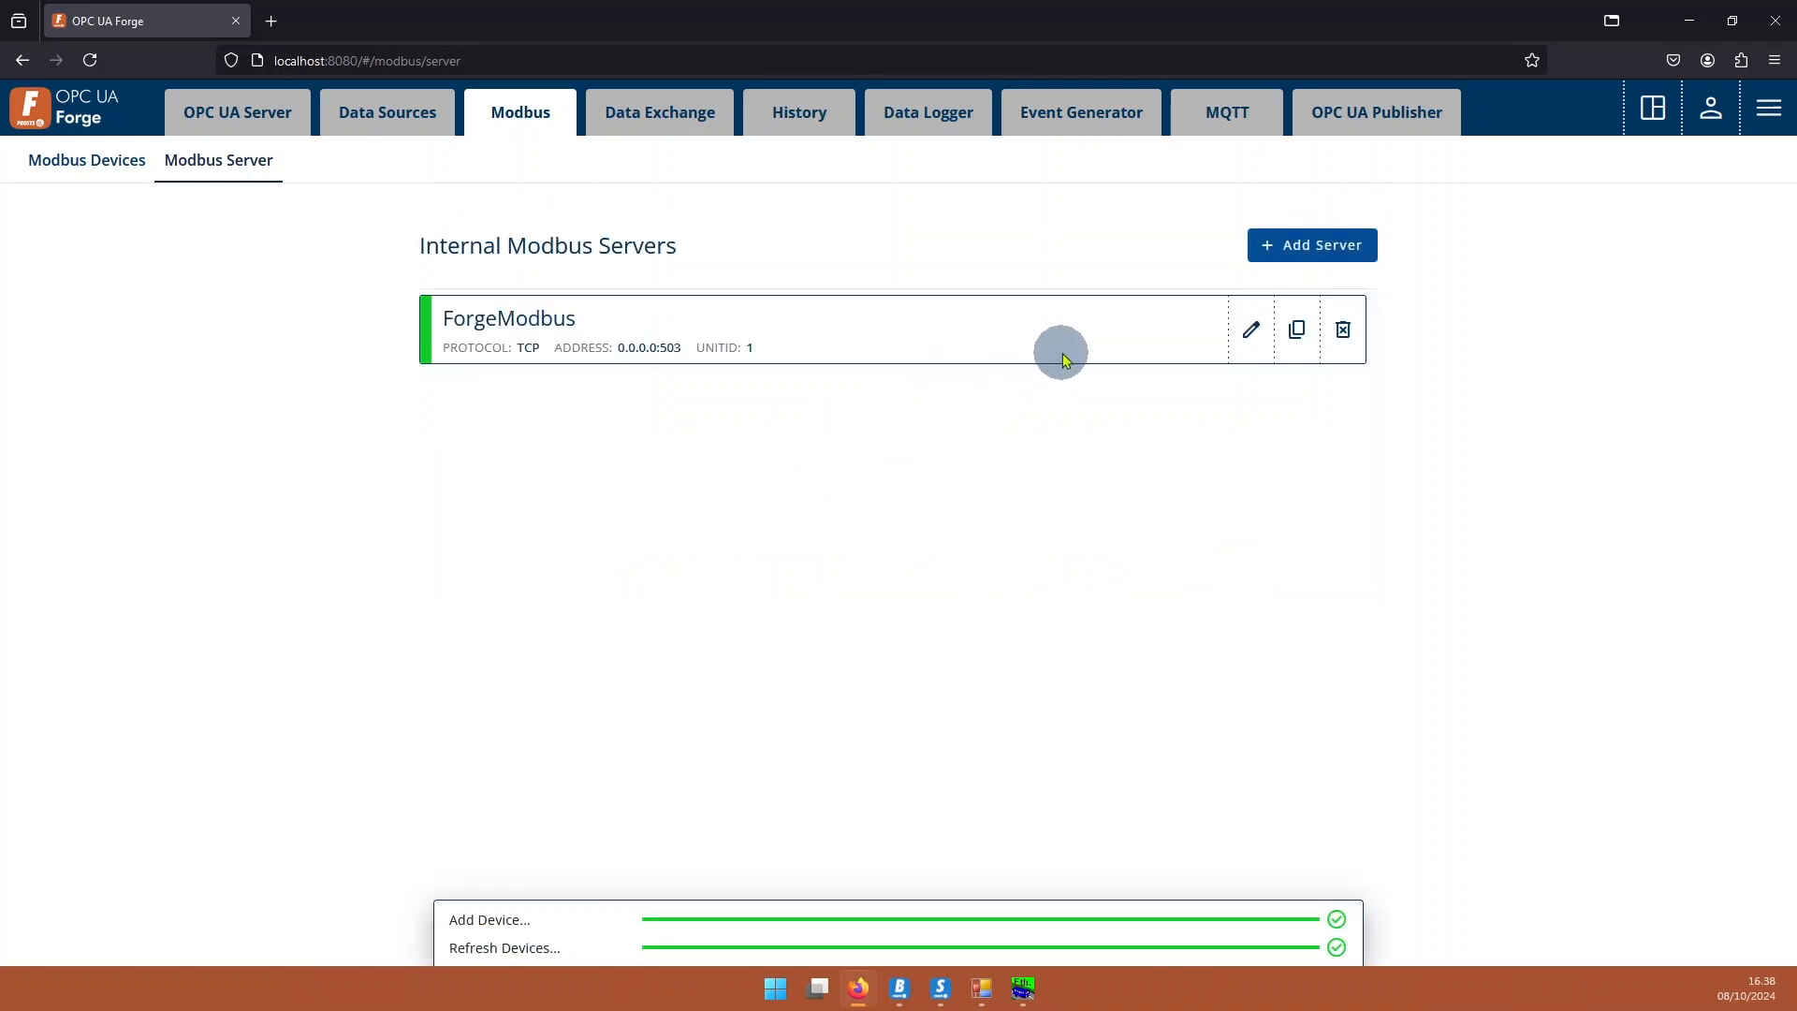
# Add a holding register named Variable with data type DINT at address 0 of the ForgeModbus server and save it.
pyautogui.click(1250, 329)
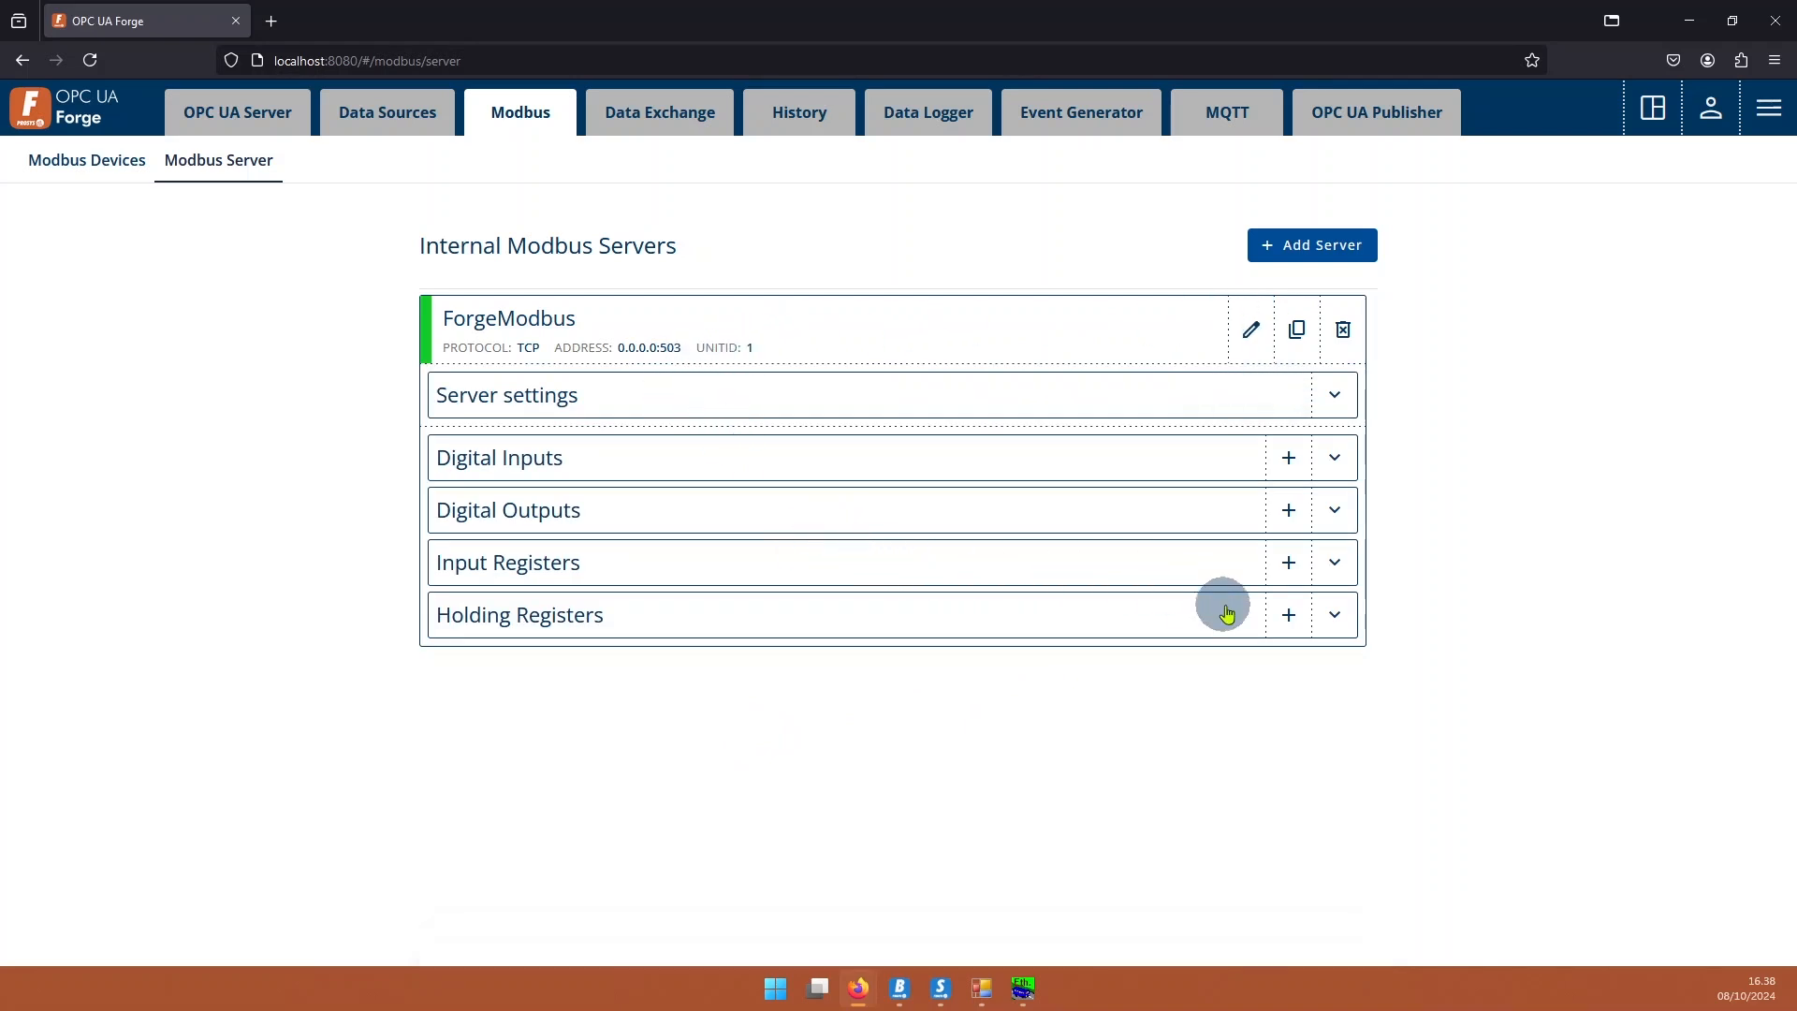
pyautogui.click(1289, 617)
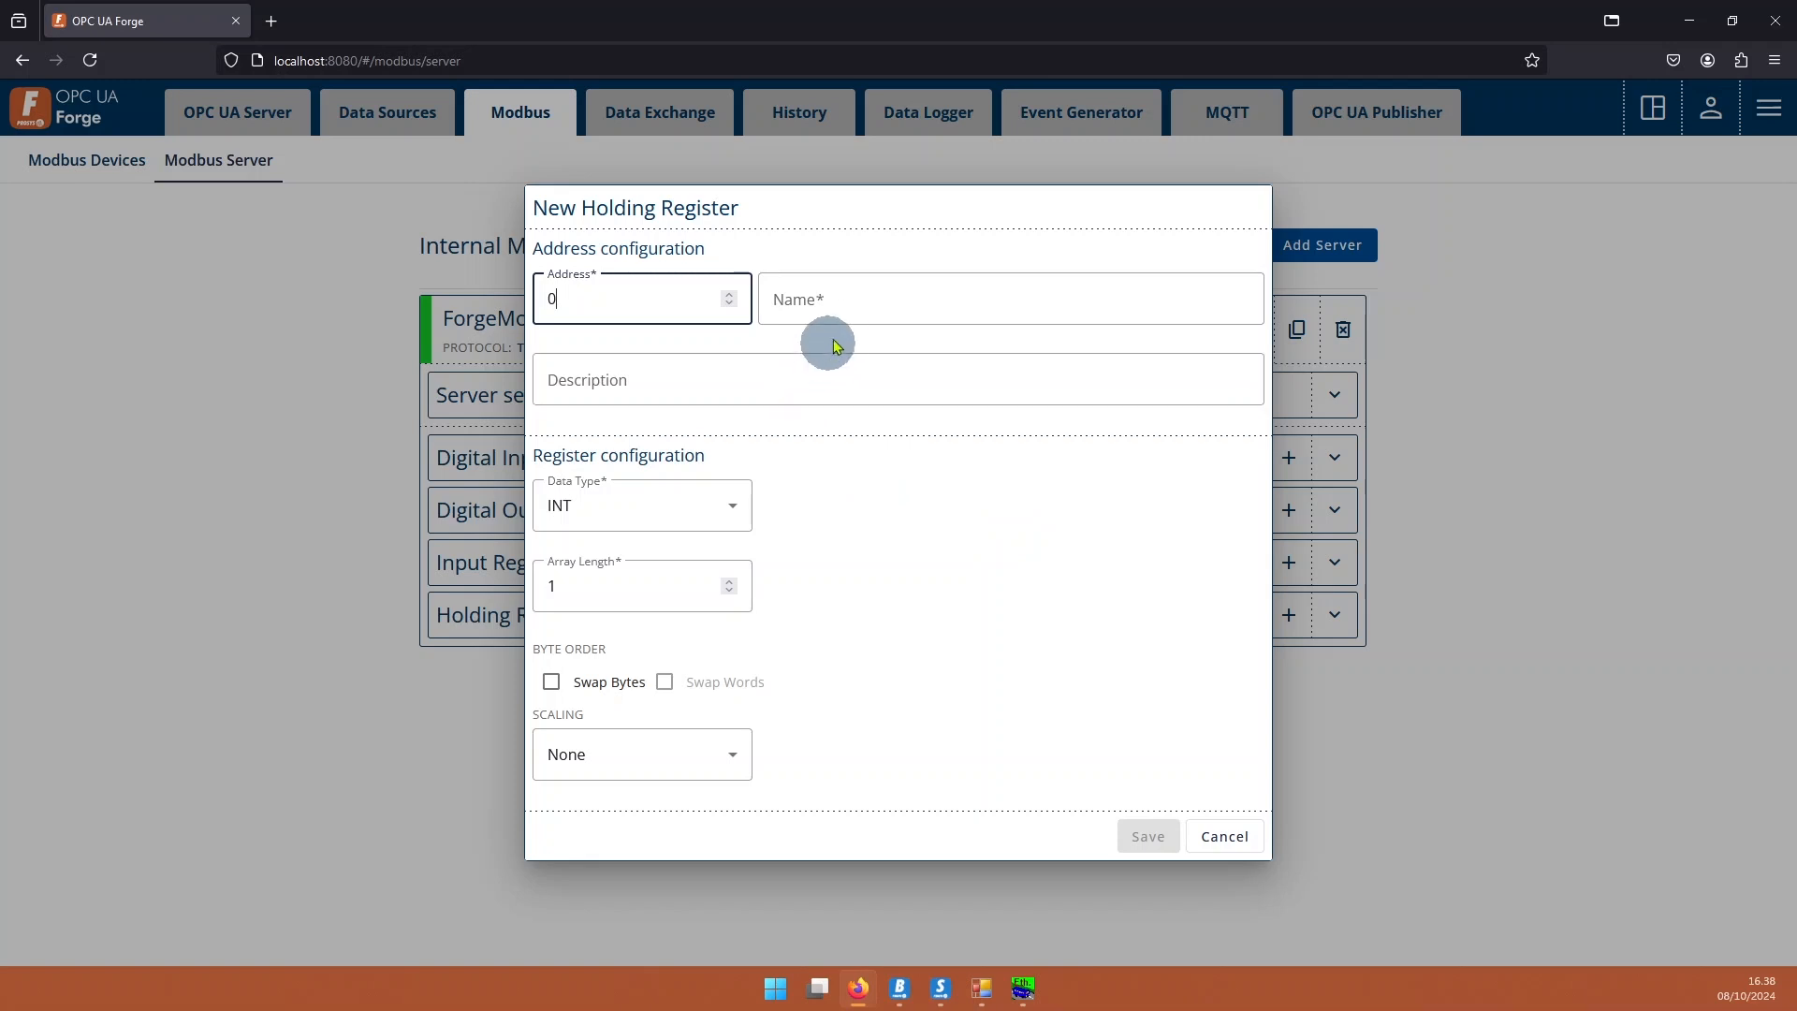
pyautogui.click(860, 305)
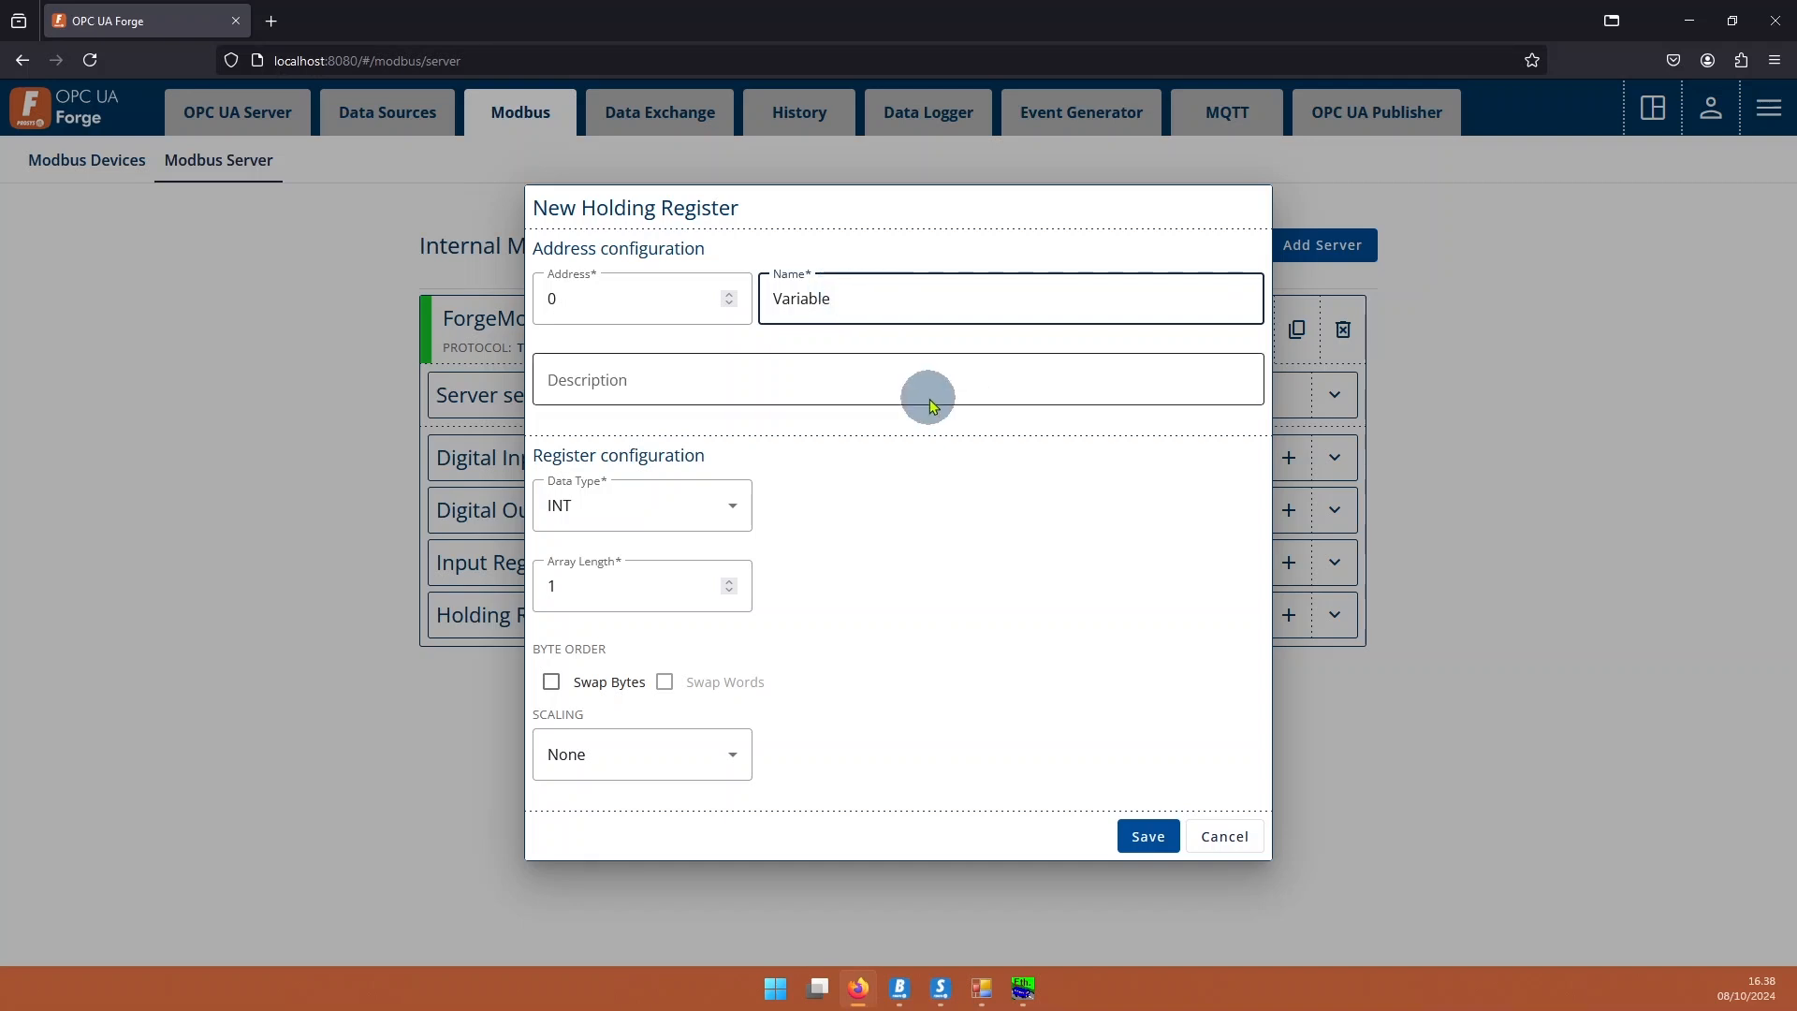
pyautogui.click(693, 510)
pyautogui.scroll(-2, 663, 618)
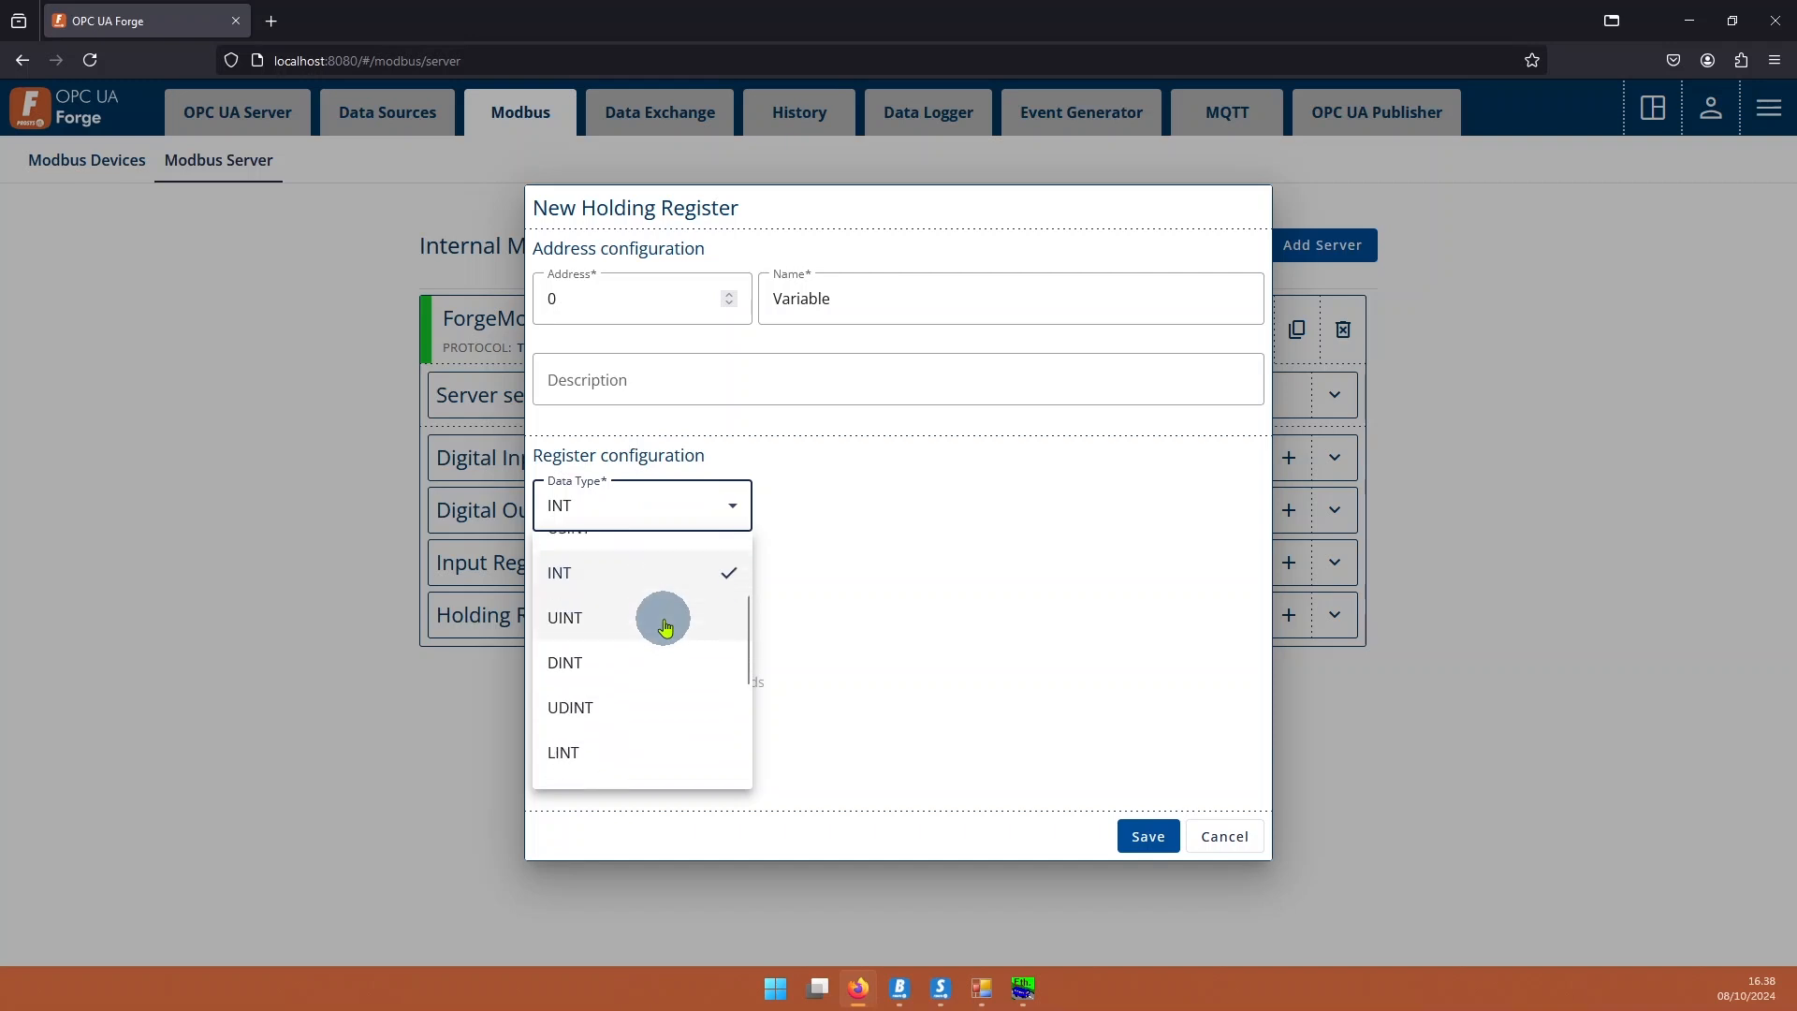
pyautogui.click(661, 662)
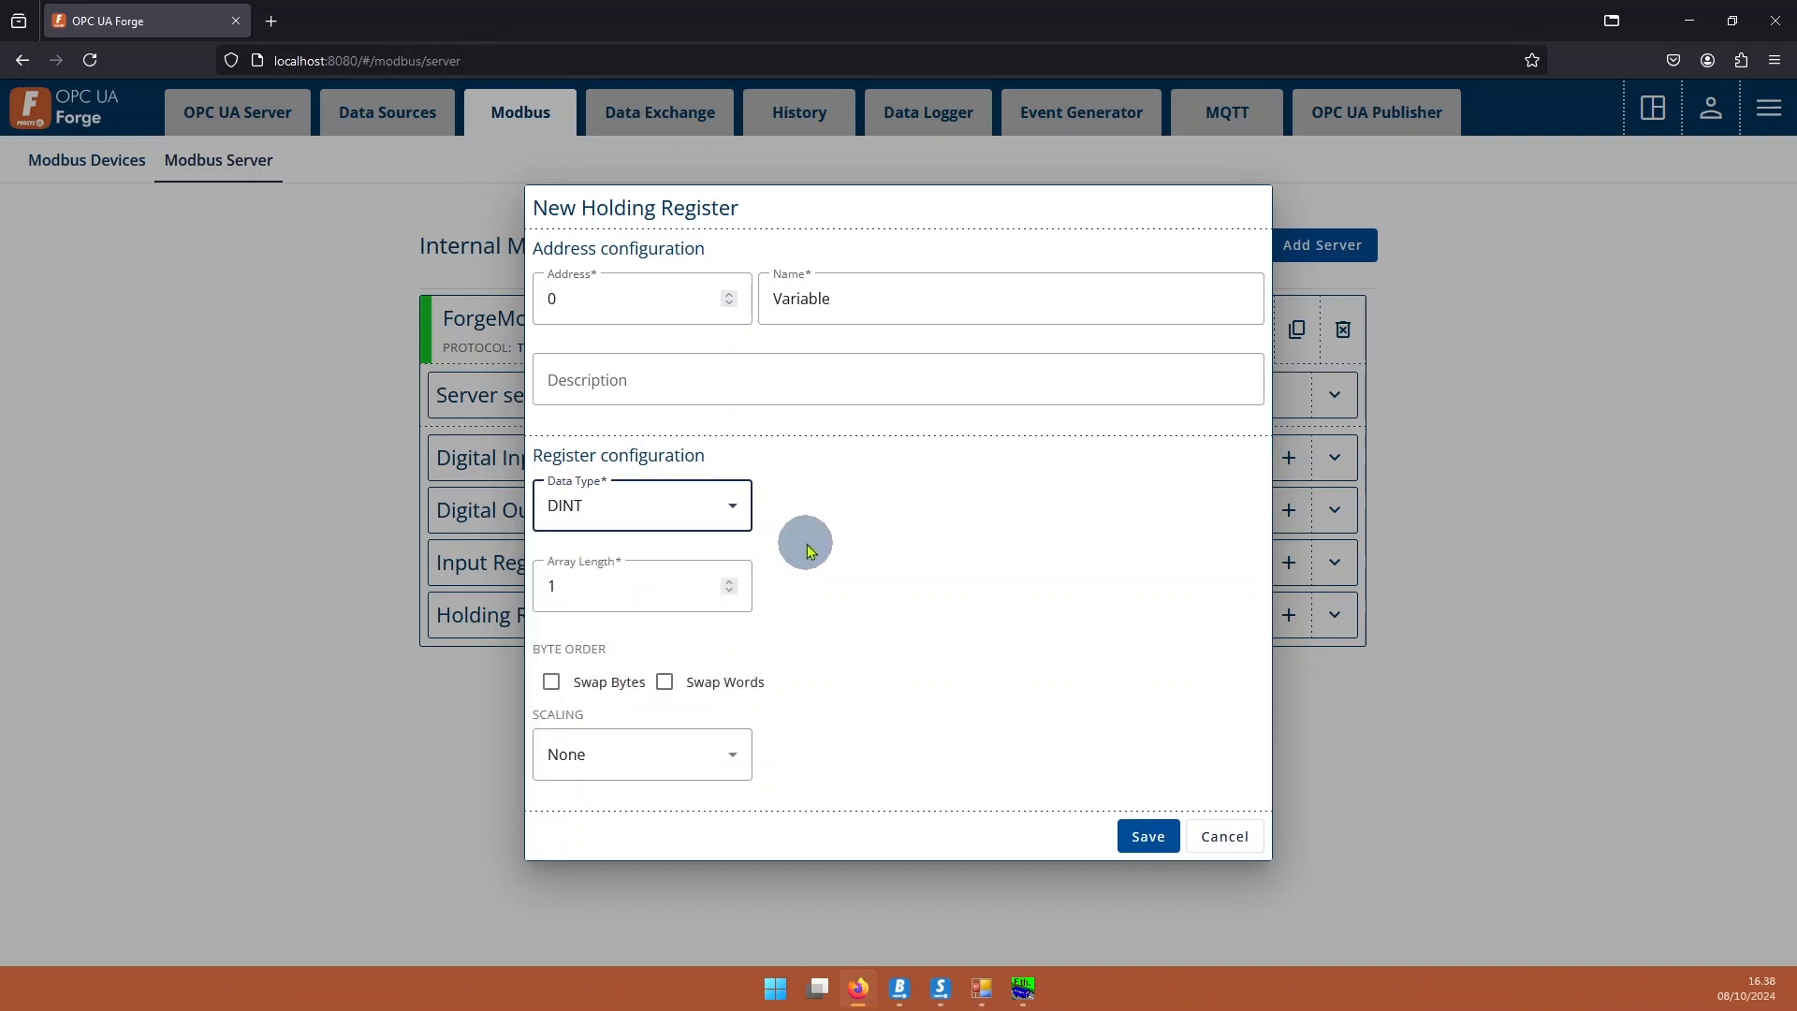
pyautogui.click(859, 546)
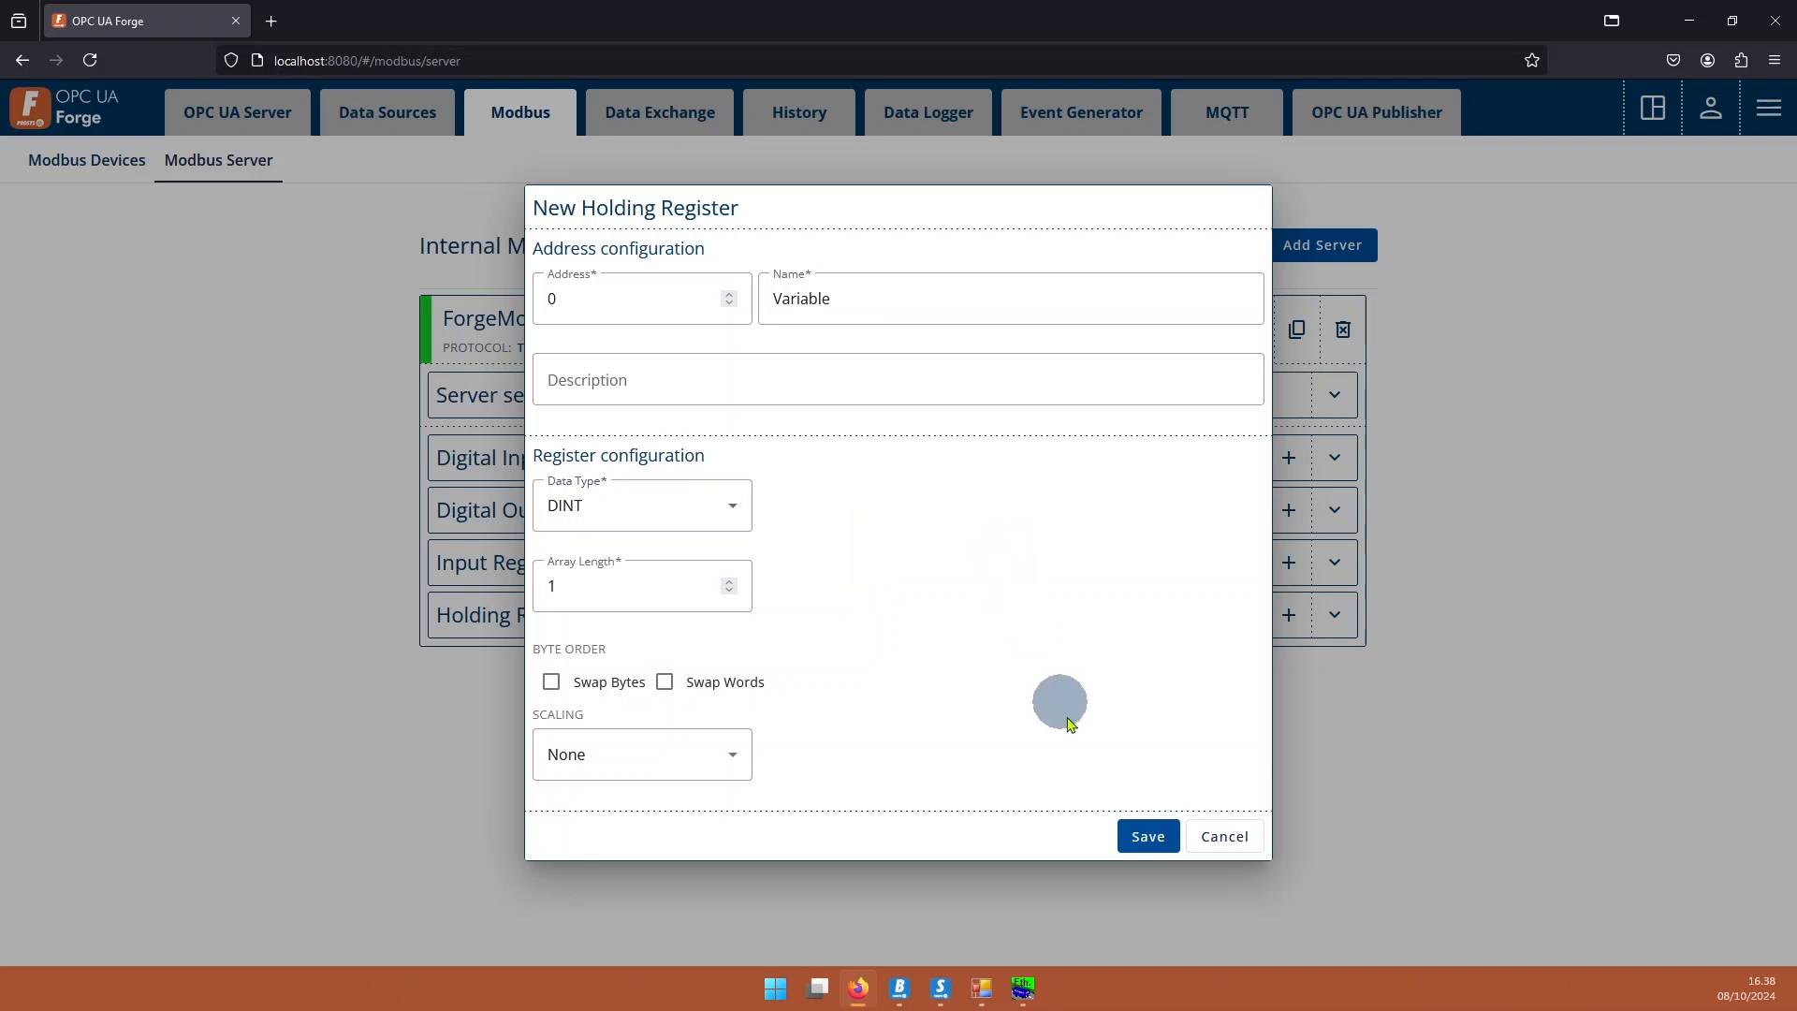
pyautogui.click(1148, 837)
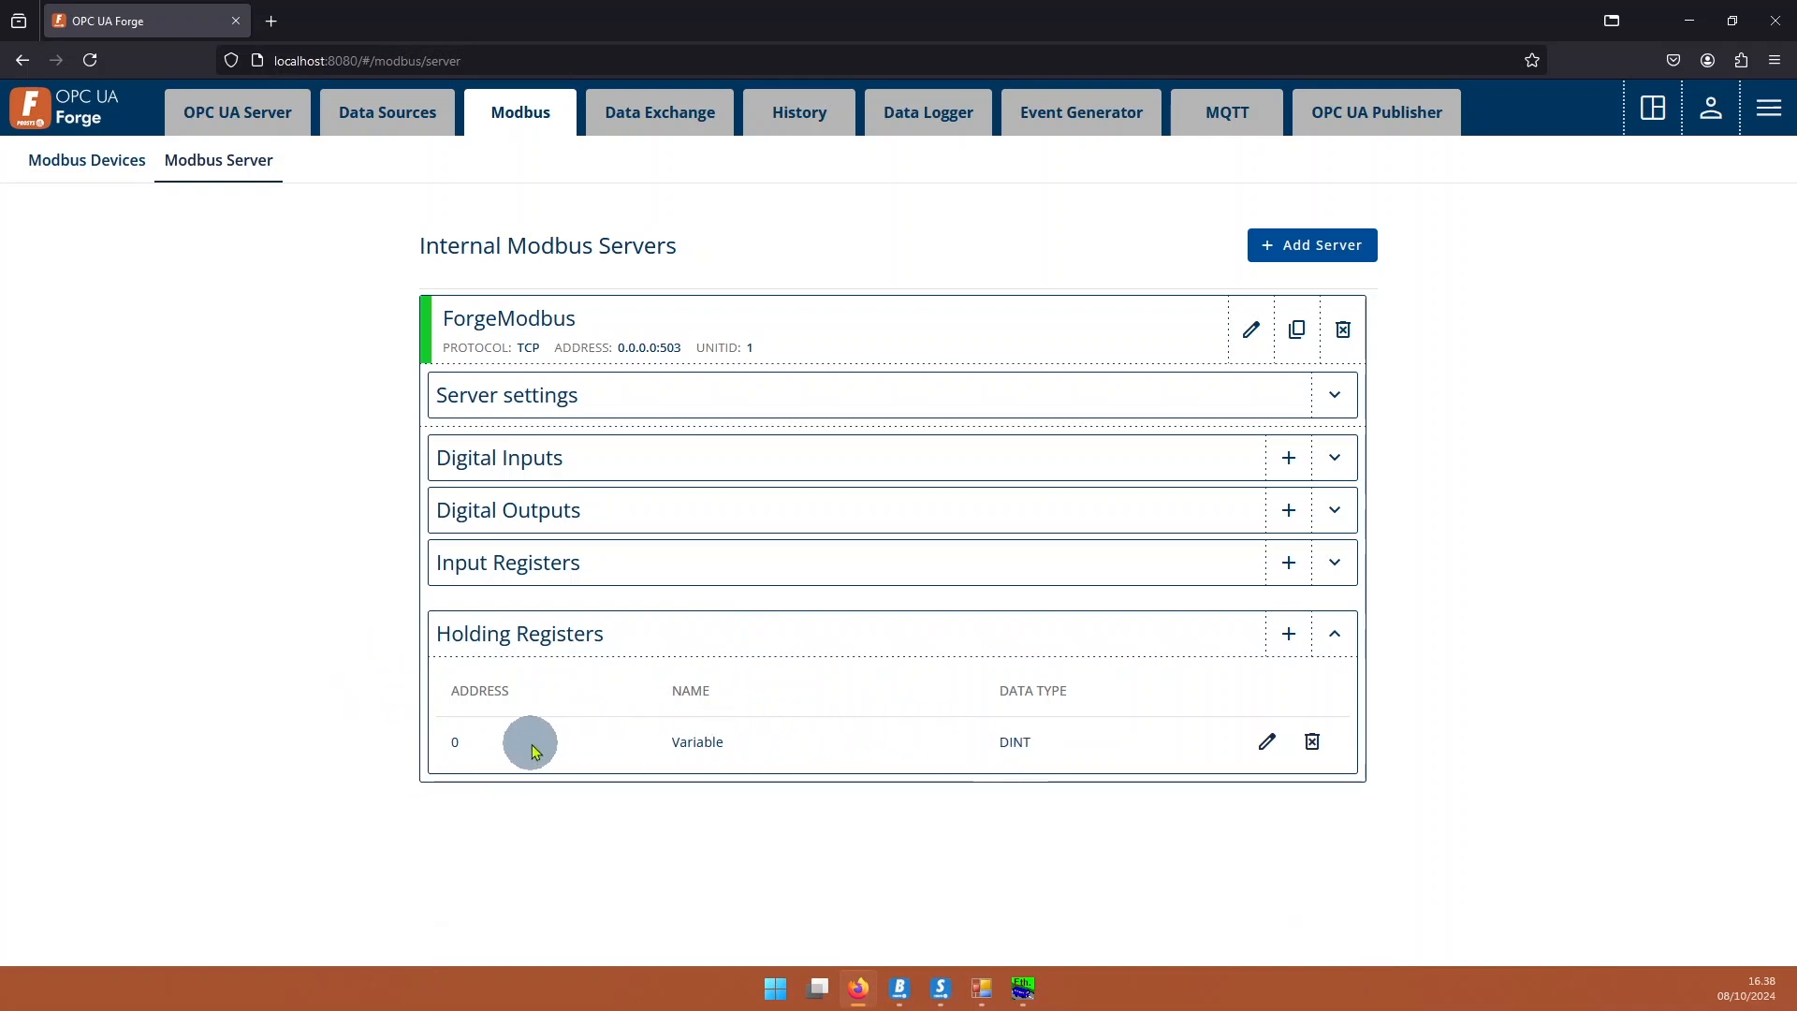
# Add a data exchanger named Modbus with Subscription collecting mode and an interval of 500 ms.
pyautogui.click(635, 123)
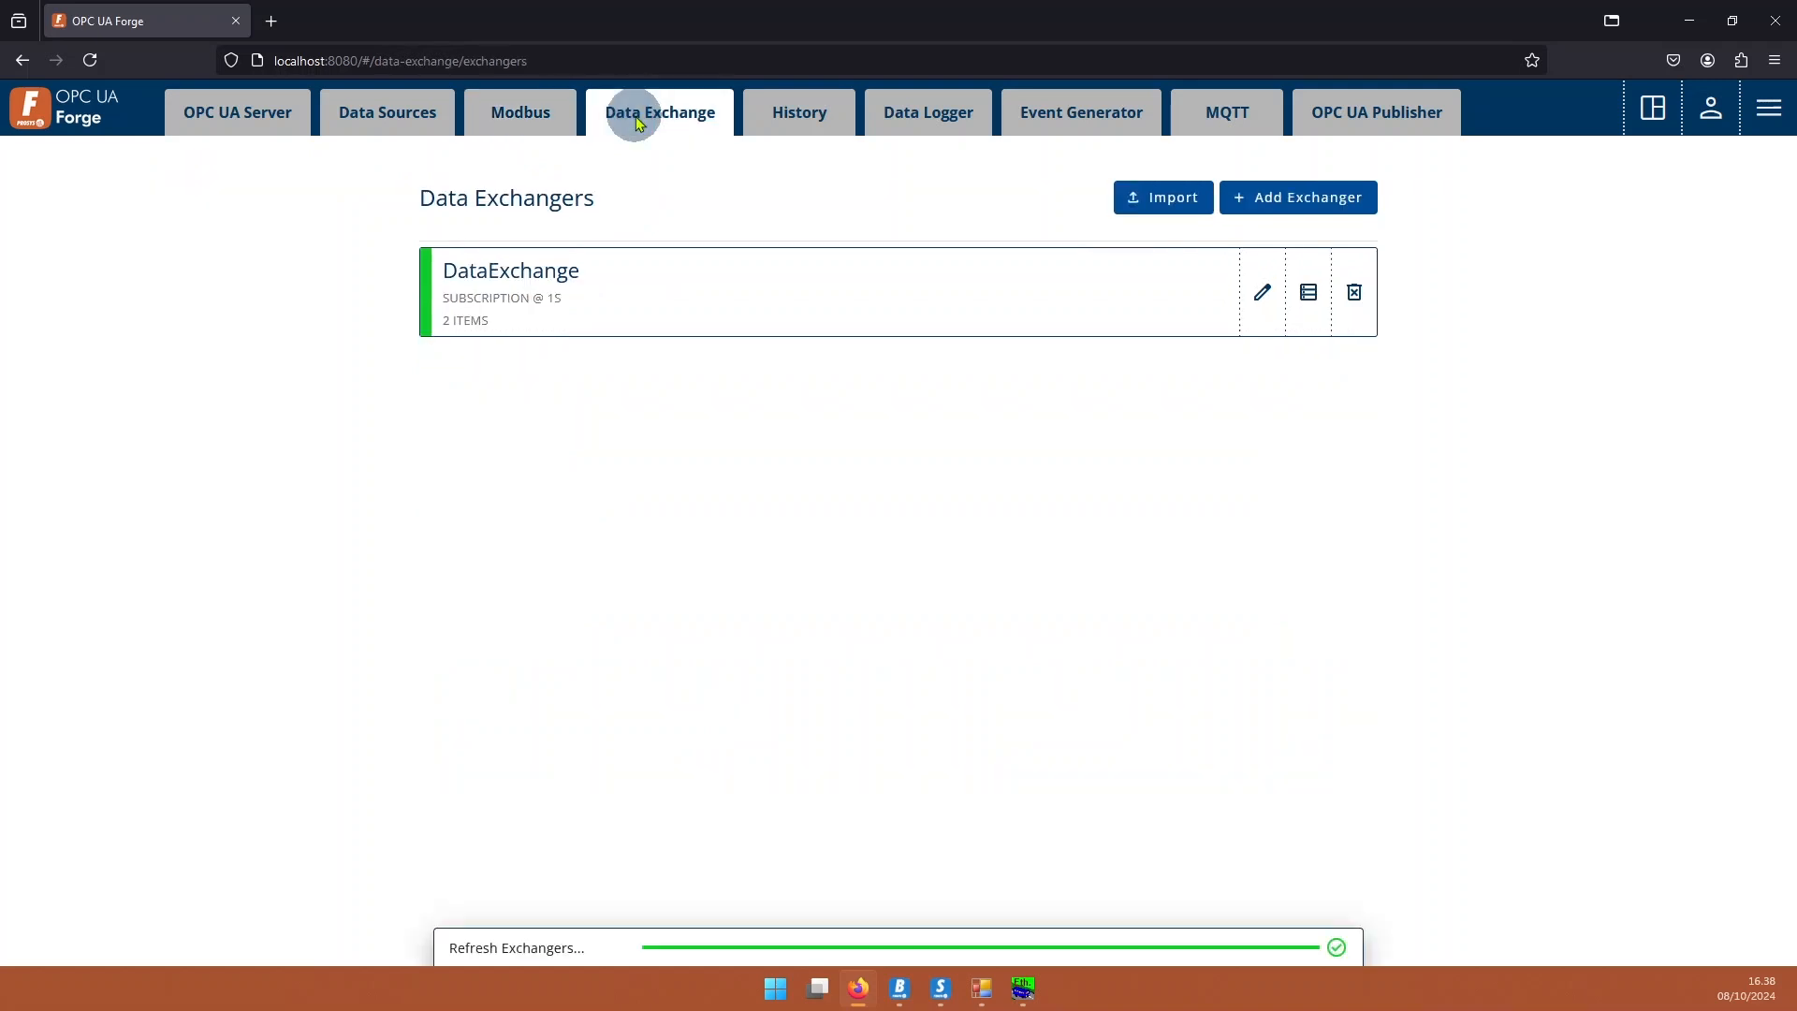
pyautogui.click(1304, 202)
pyautogui.click(564, 361)
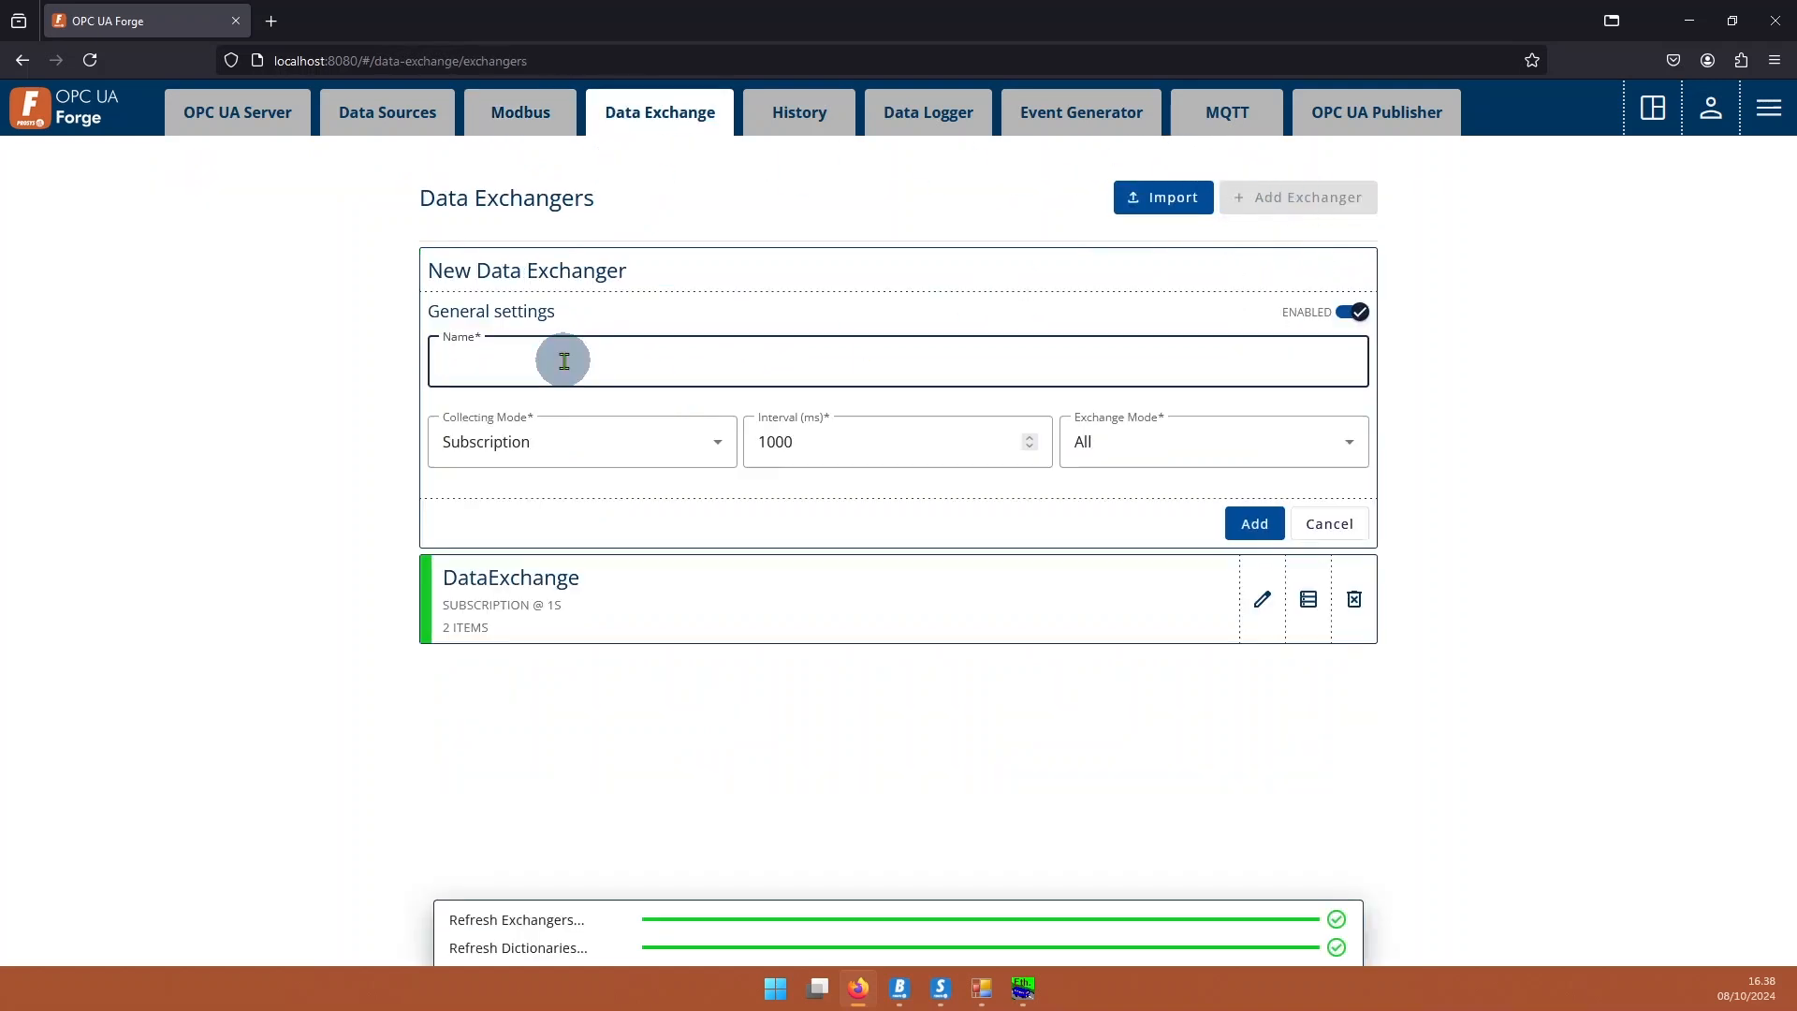
pyautogui.write('Modbus')
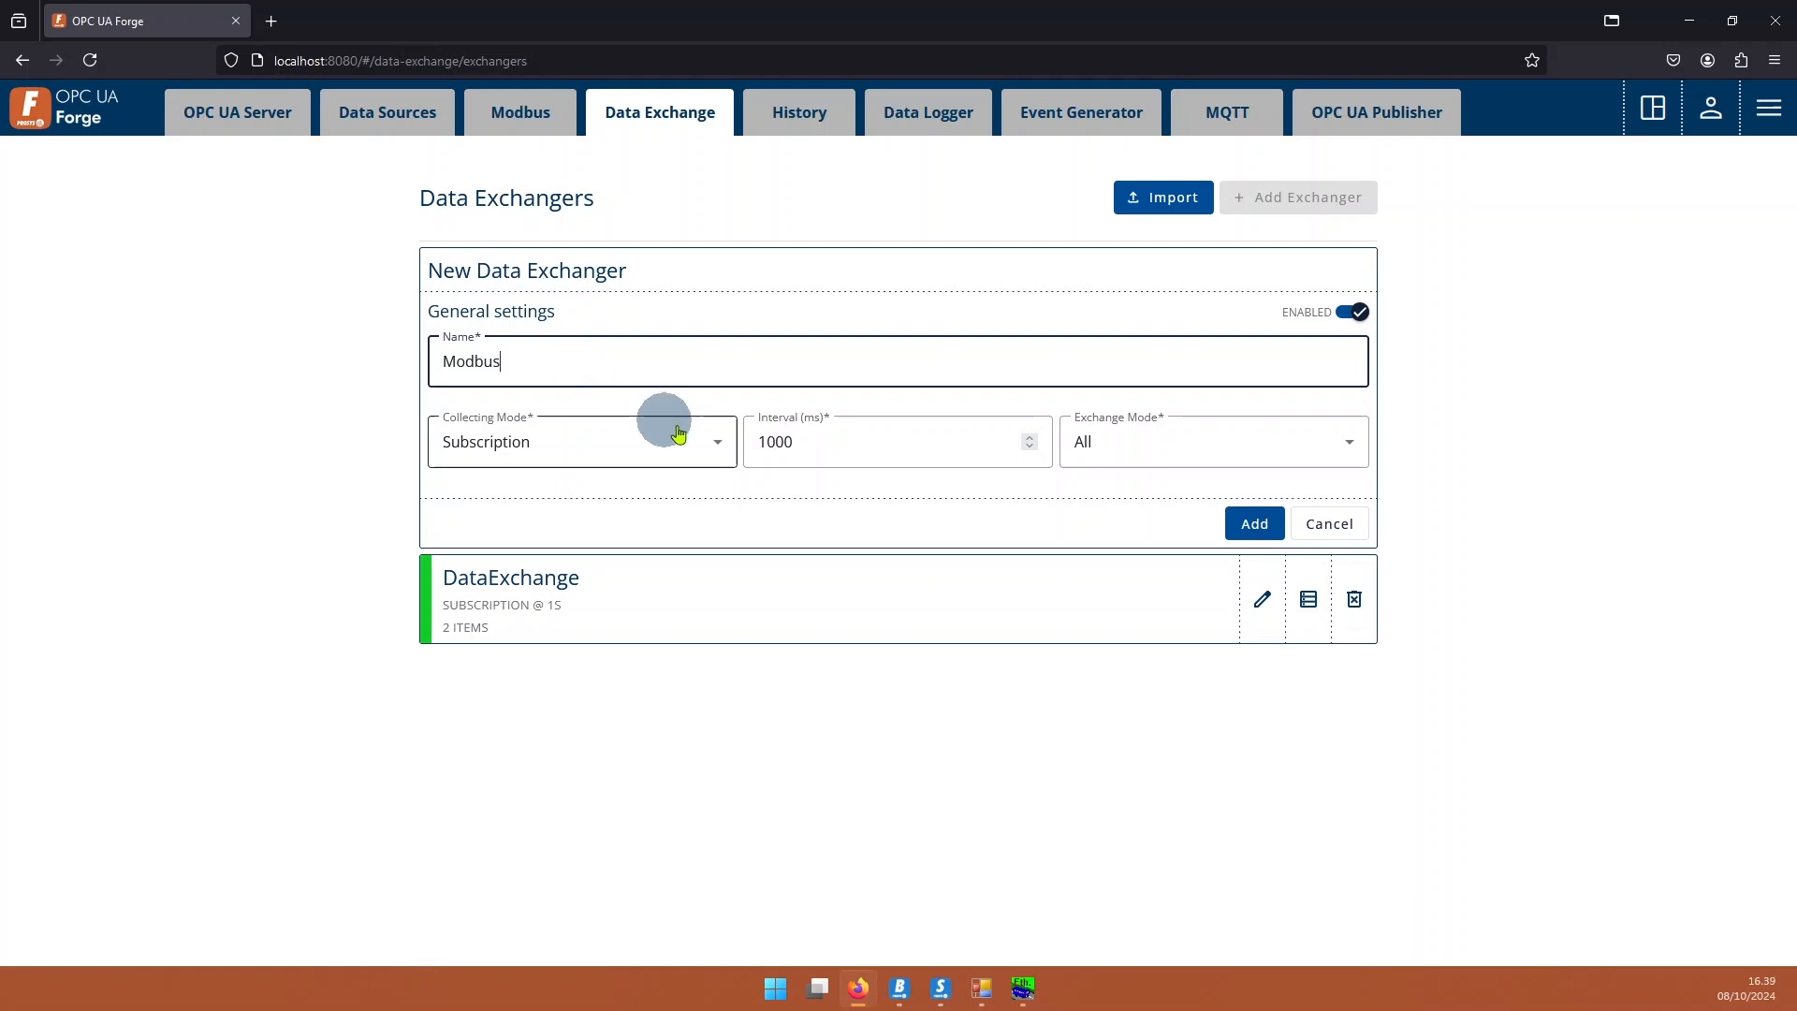
pyautogui.moveTo(758, 441); pyautogui.dragTo(775, 441)
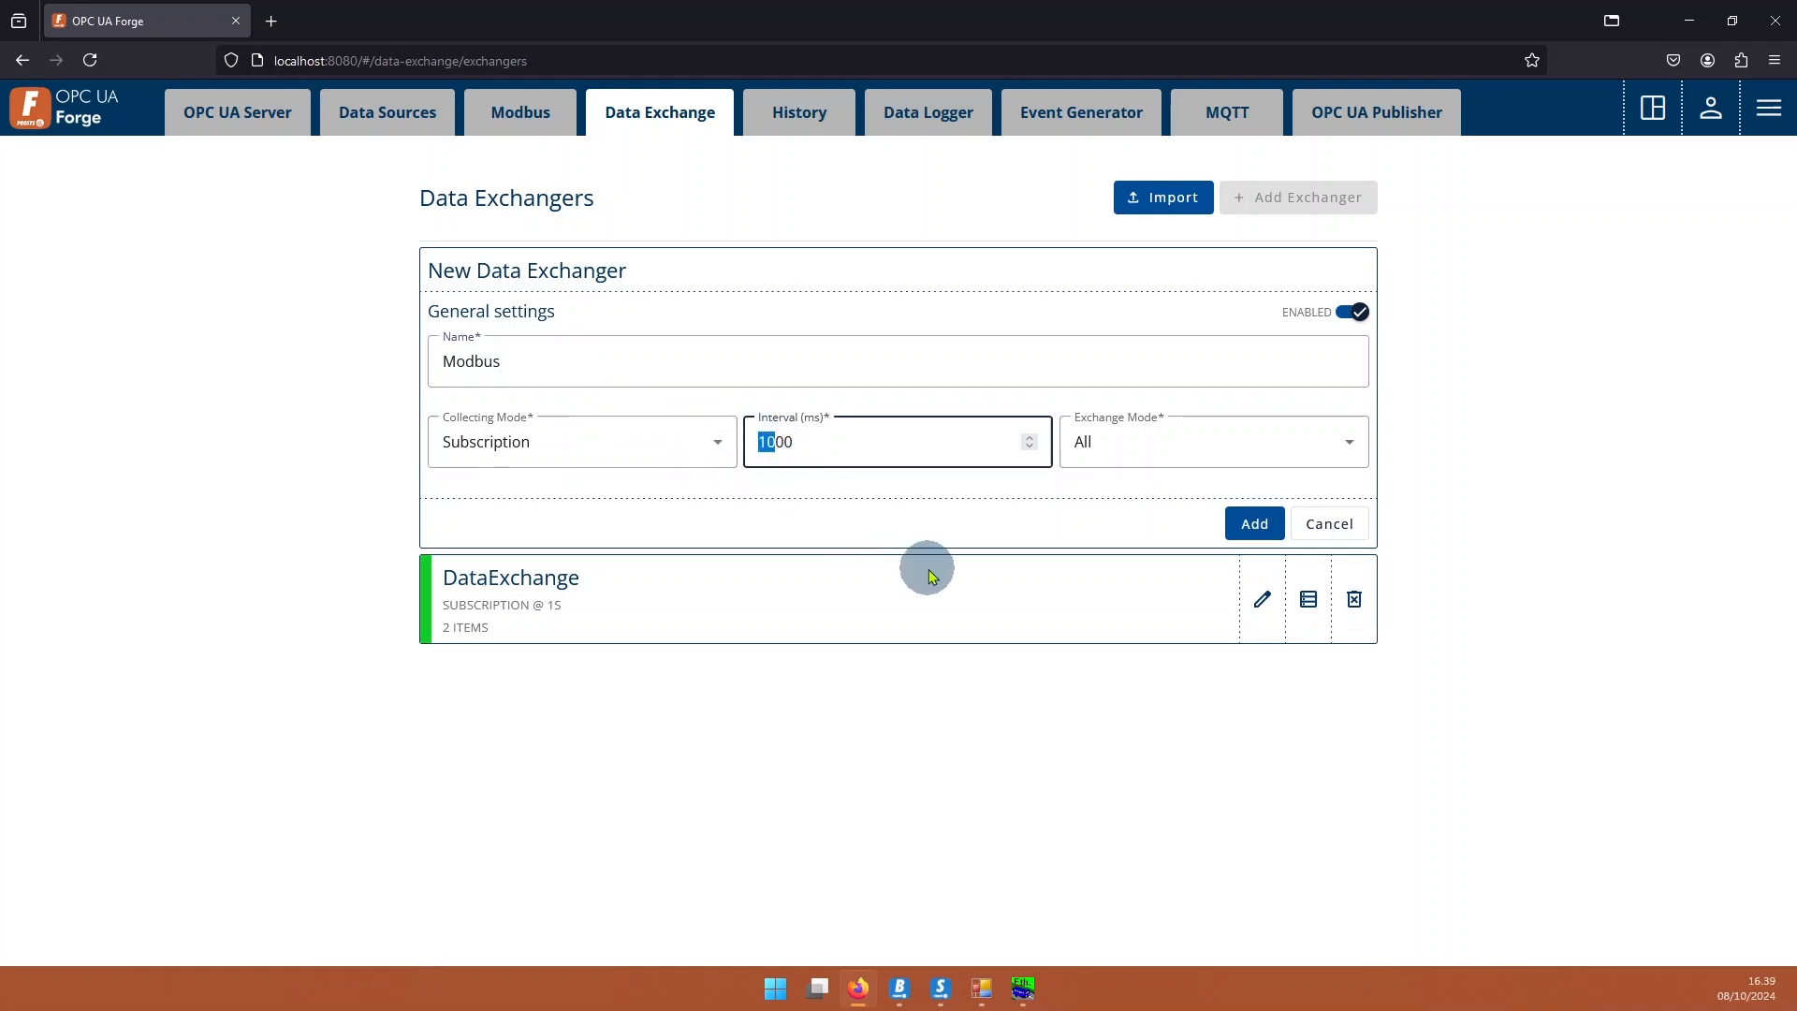
pyautogui.write('5')
pyautogui.click(691, 510)
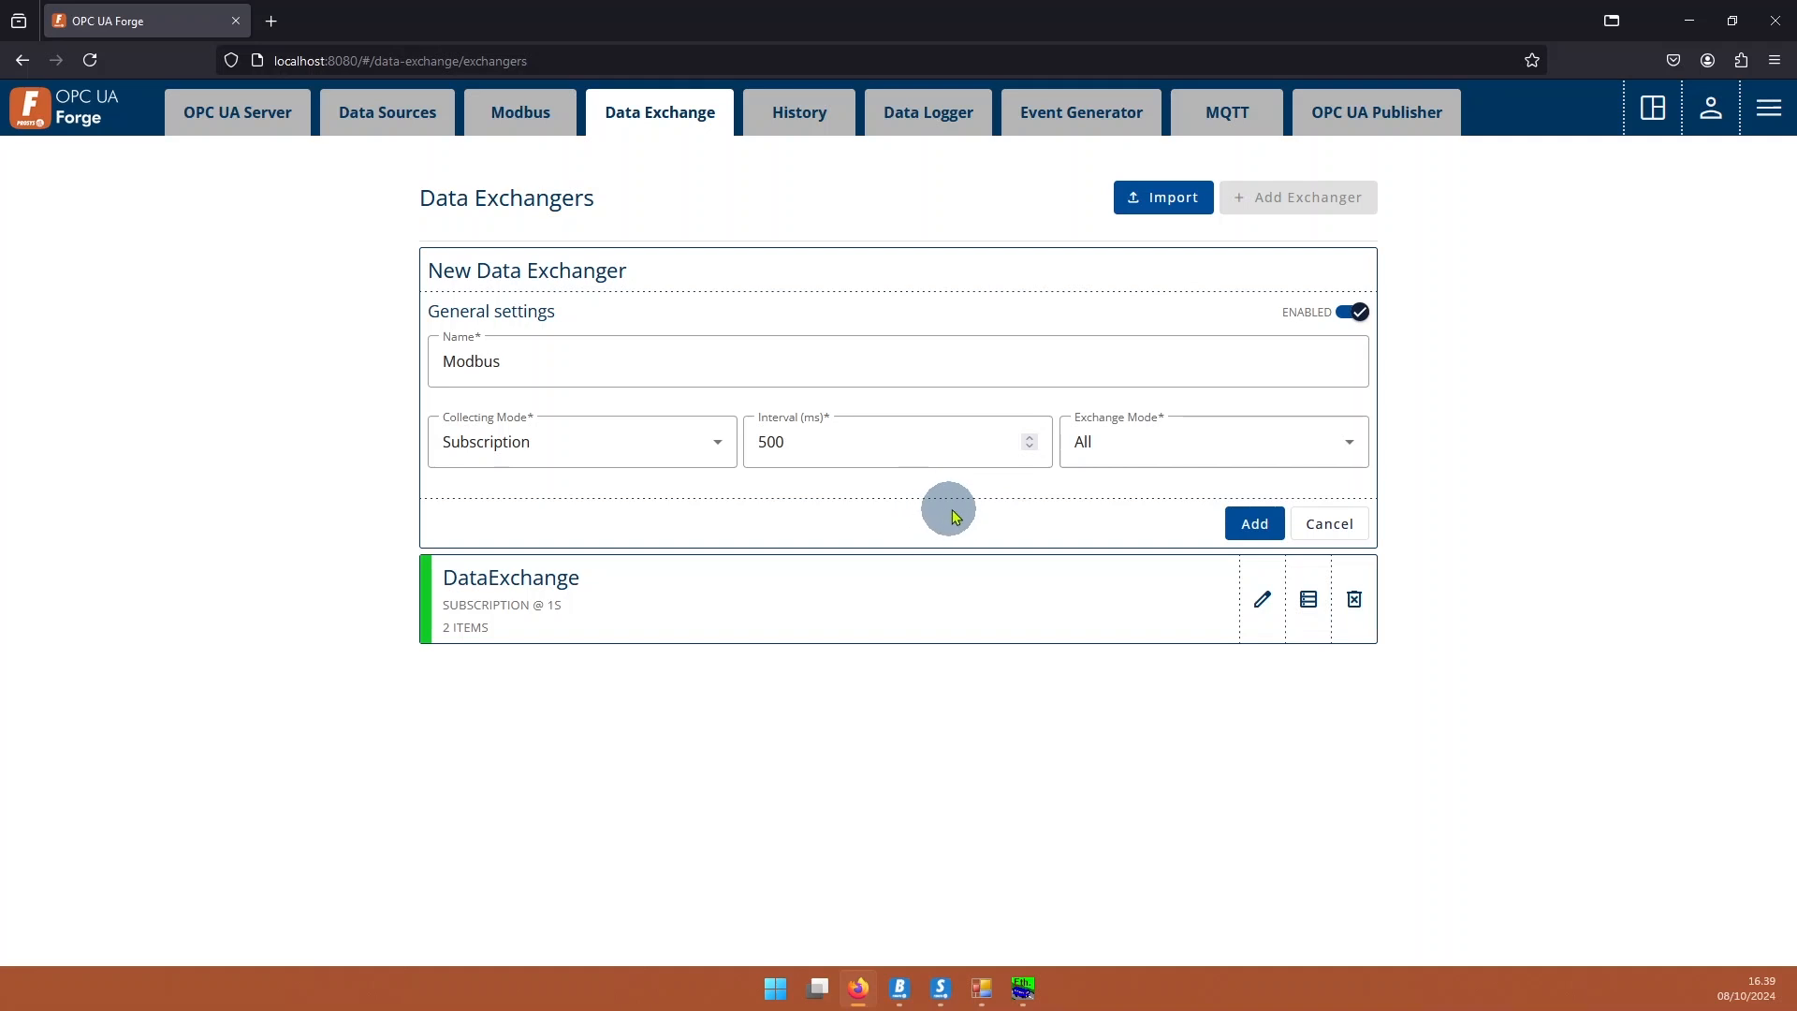
pyautogui.click(1252, 524)
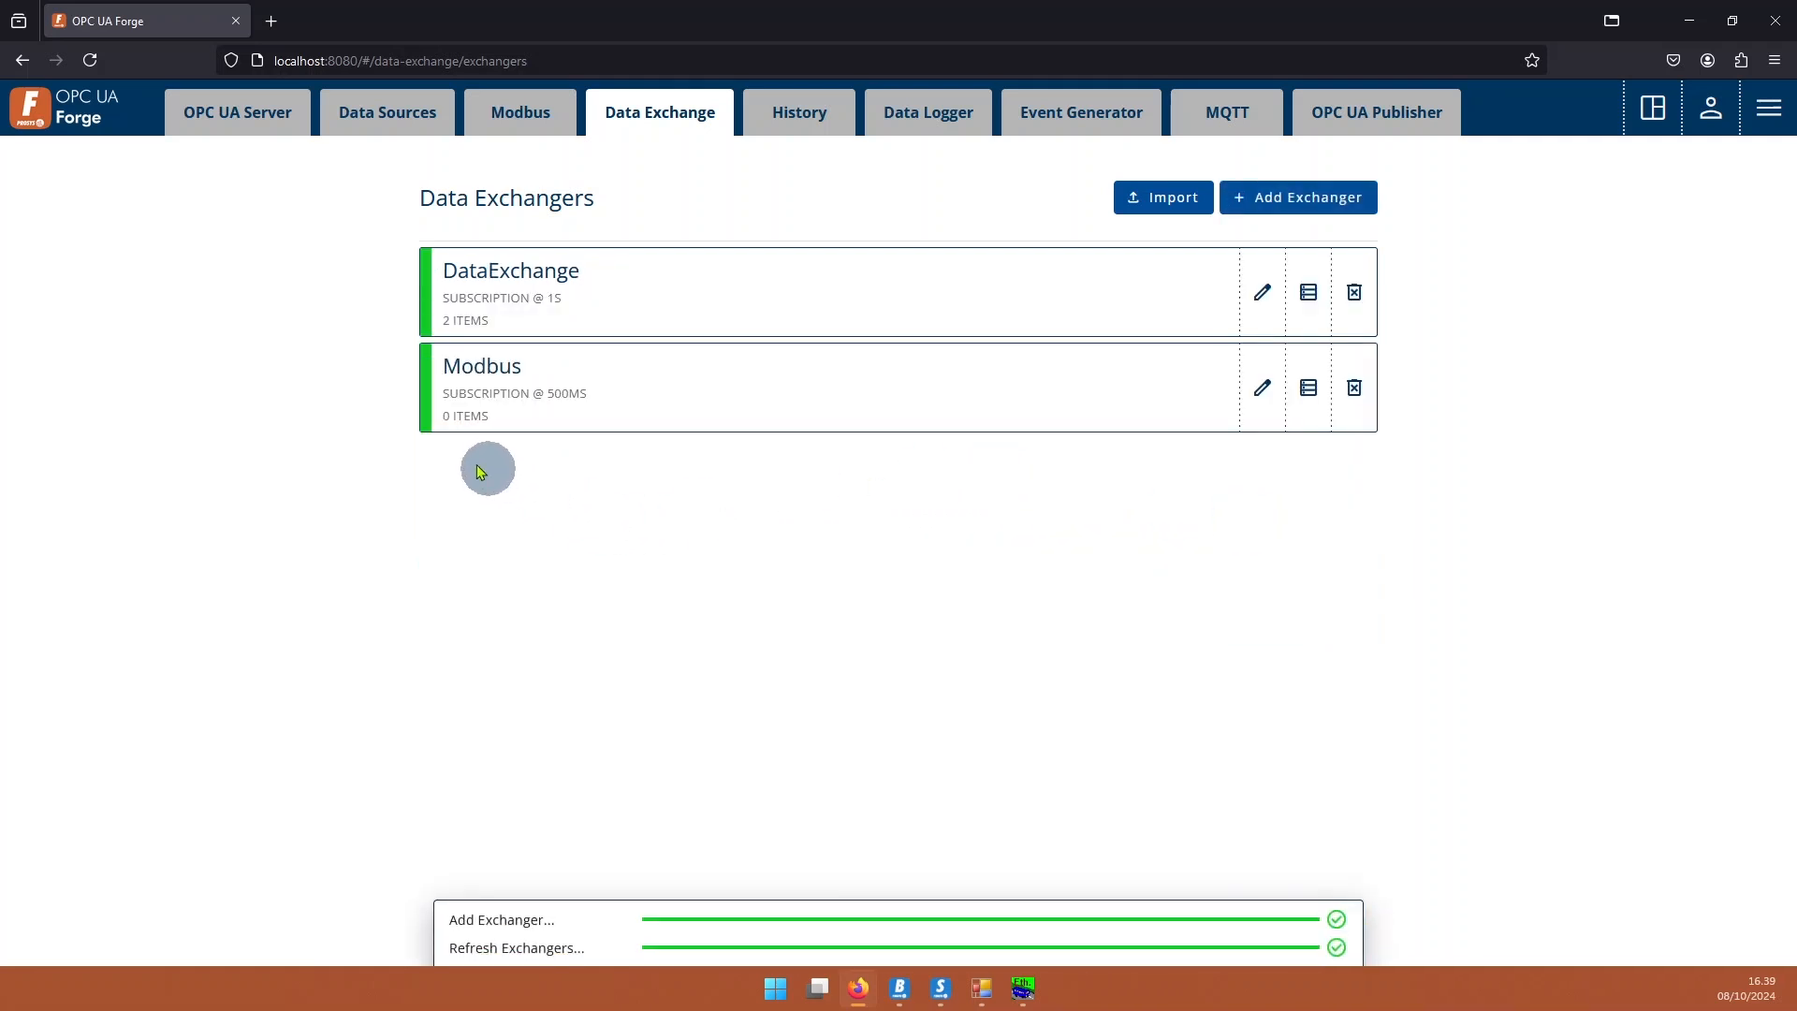
# Return to the OPC UA server's address space and locate Counter in the Simulation folder of SimulationServer@DESKTOP-6ELQEFB.
pyautogui.click(241, 129)
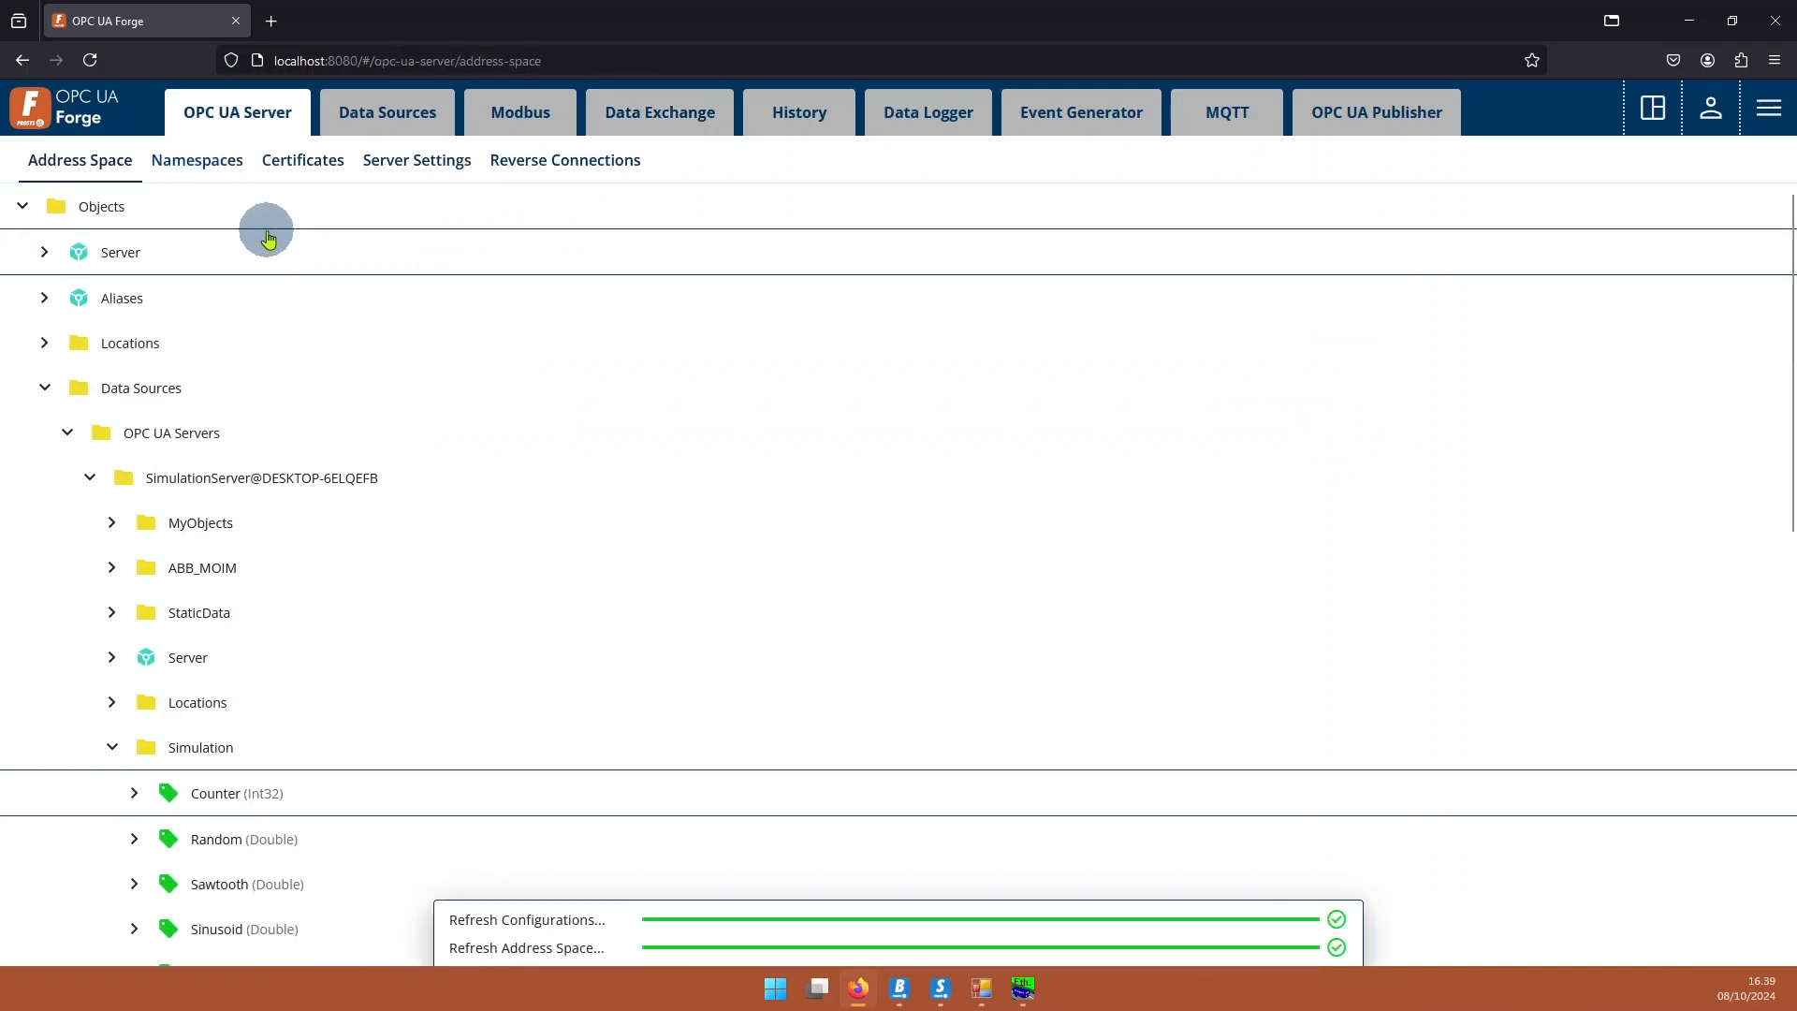
pyautogui.scroll(-3, 267, 239)
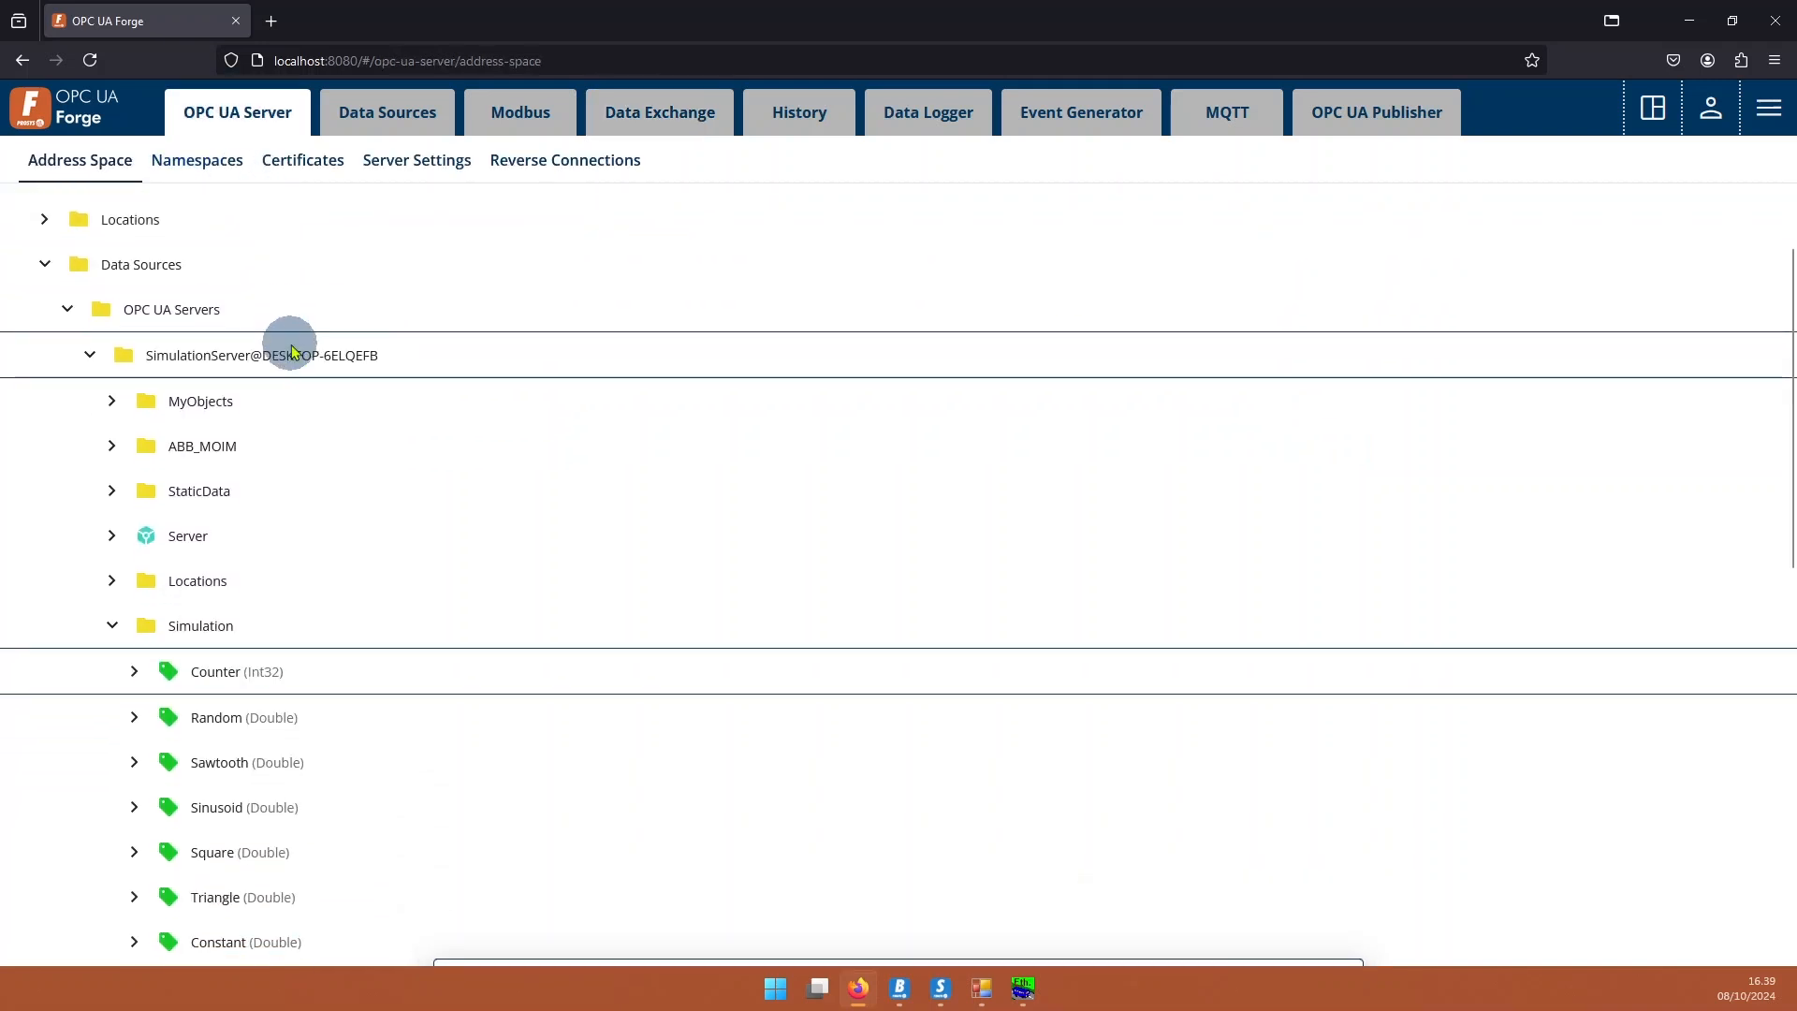
pyautogui.scroll(-3, 289, 349)
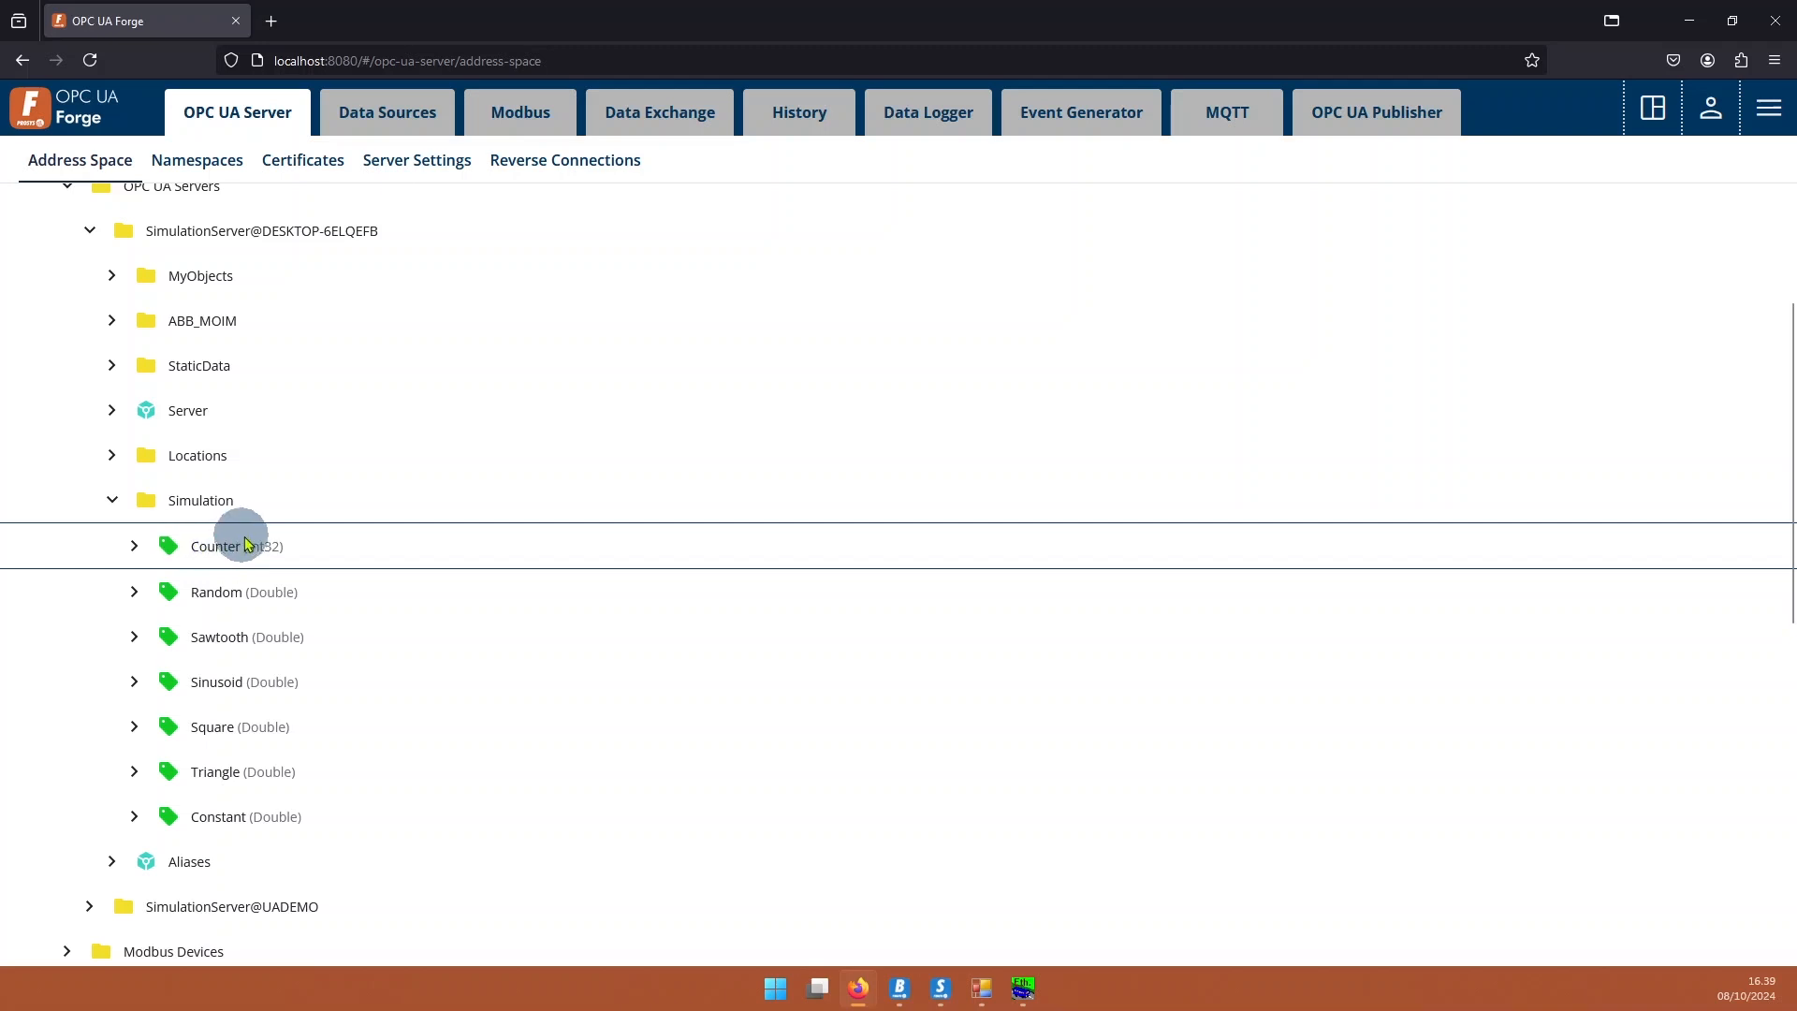
pyautogui.scroll(-3, 243, 524)
pyautogui.rightClick(239, 426)
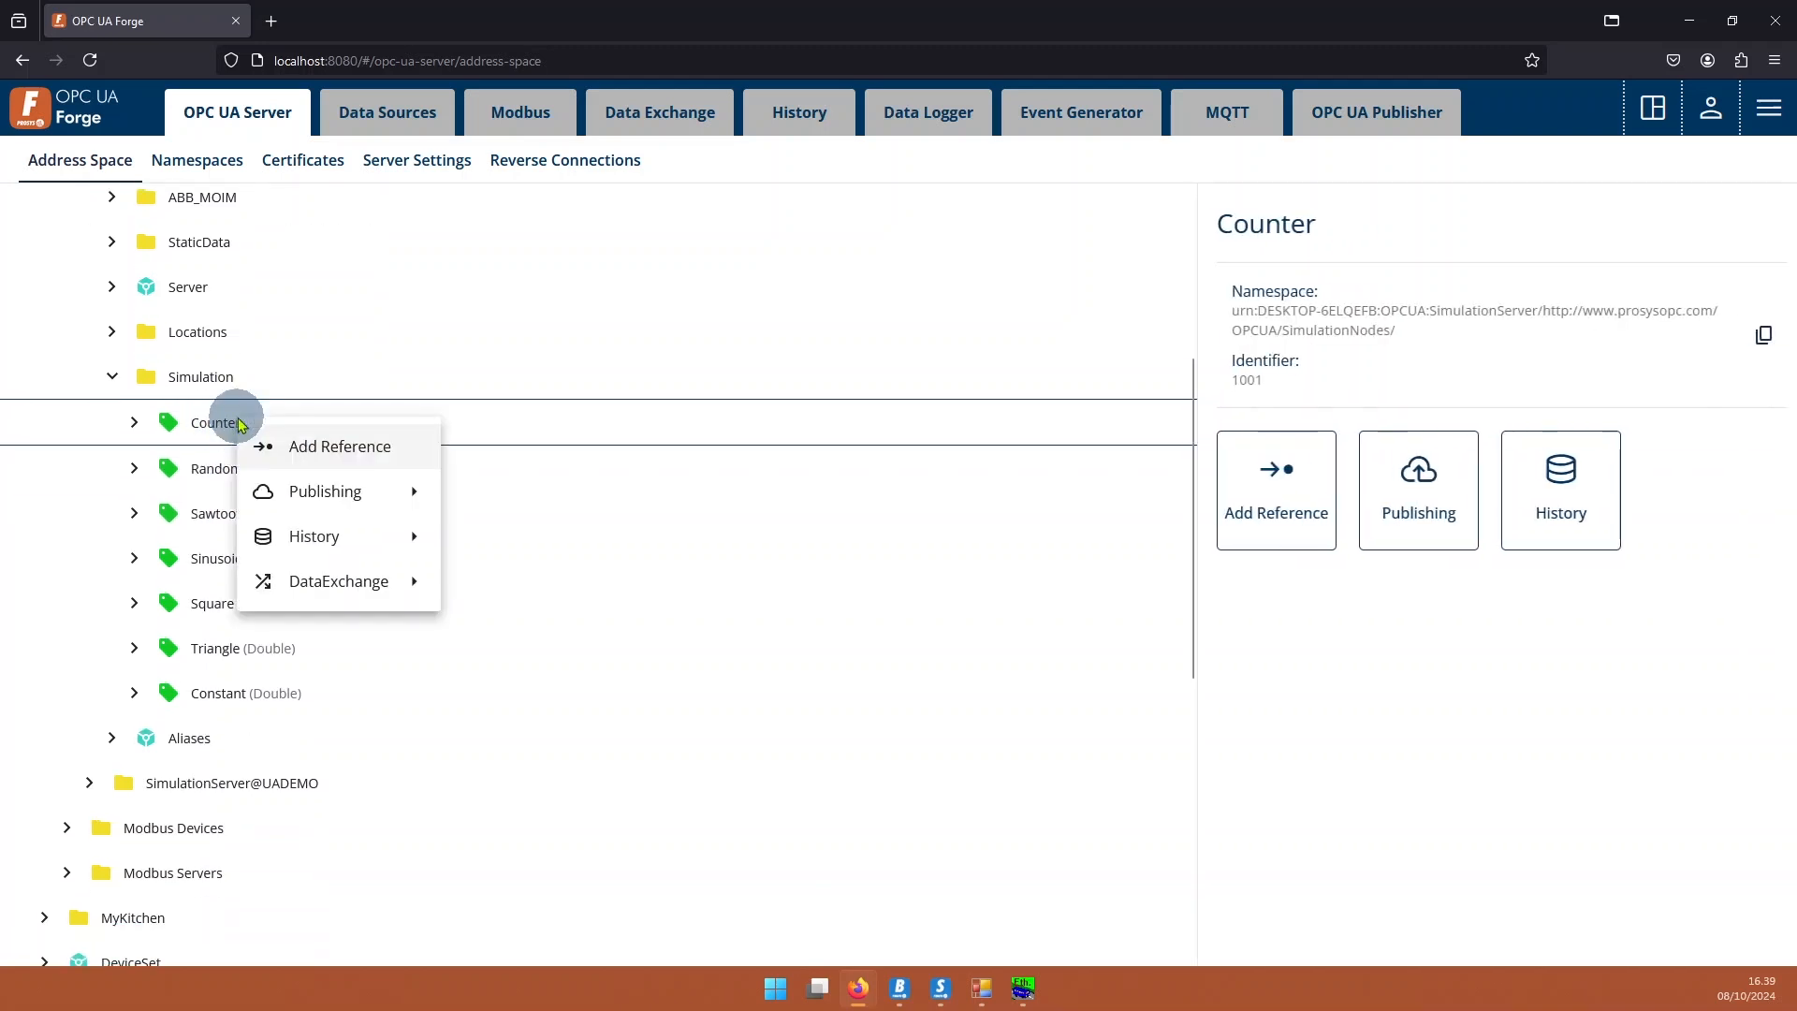
pyautogui.moveTo(377, 585)
pyautogui.moveTo(491, 579)
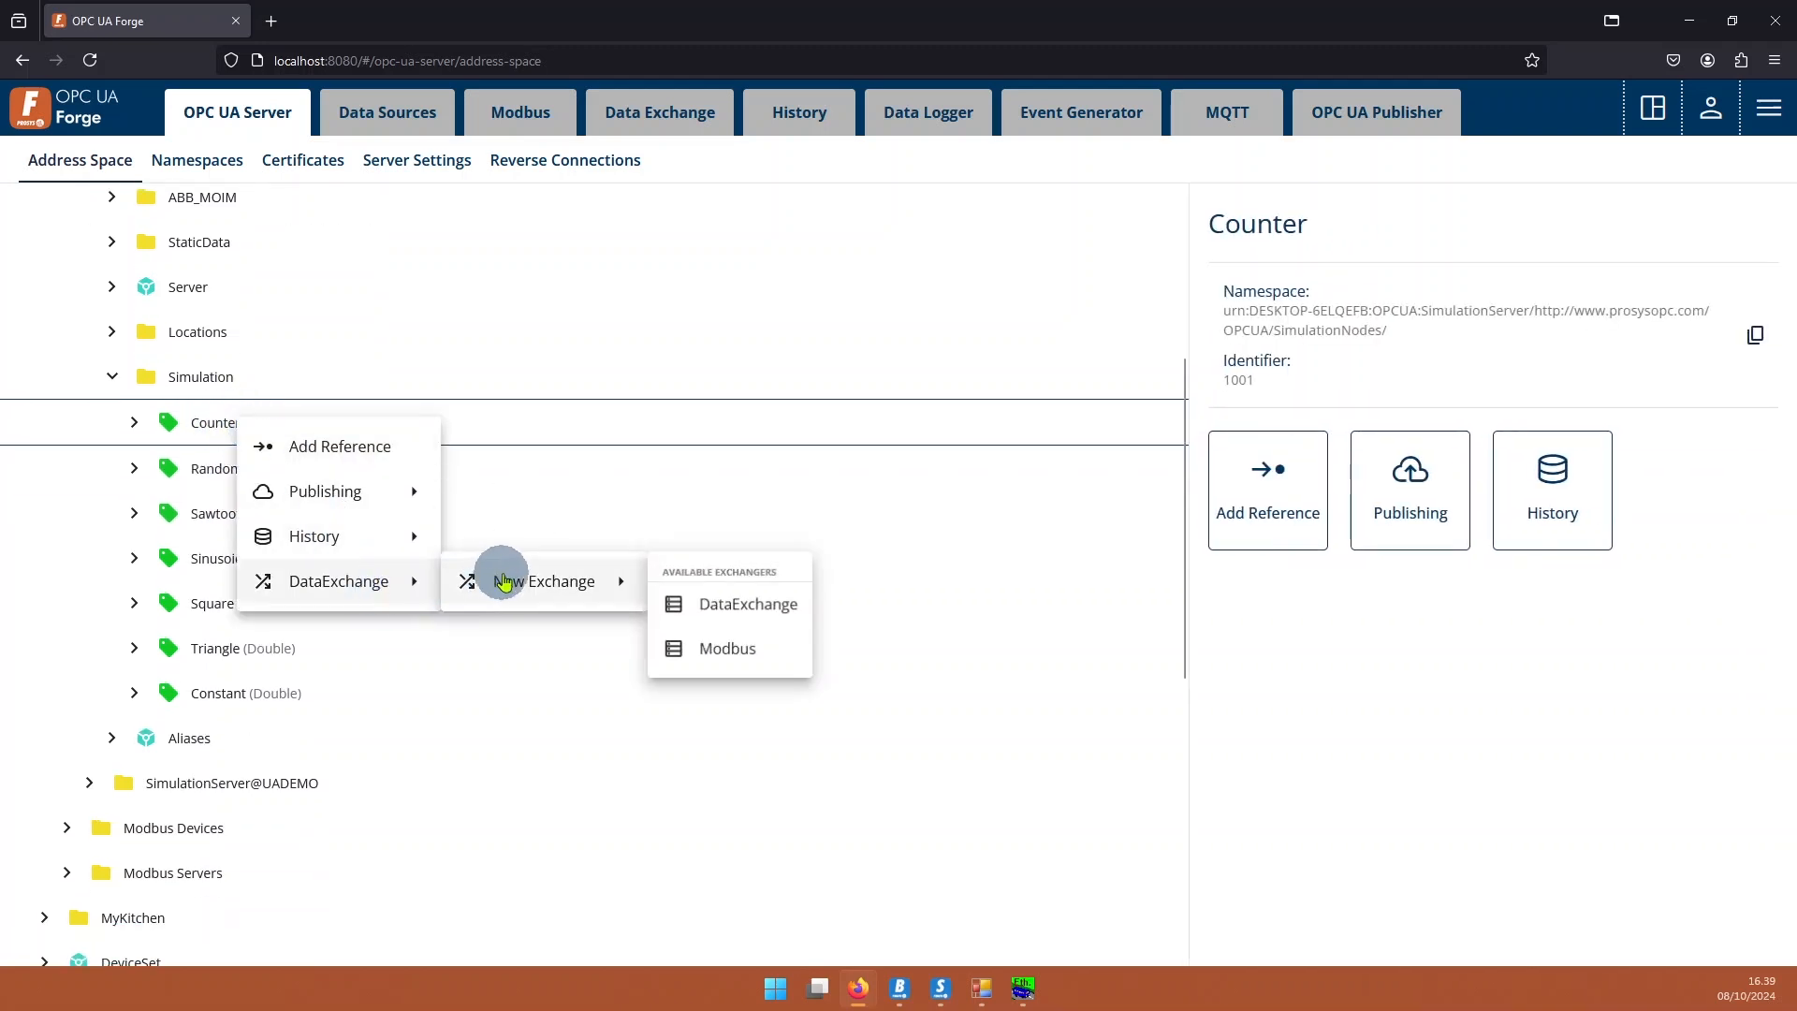
pyautogui.click(717, 610)
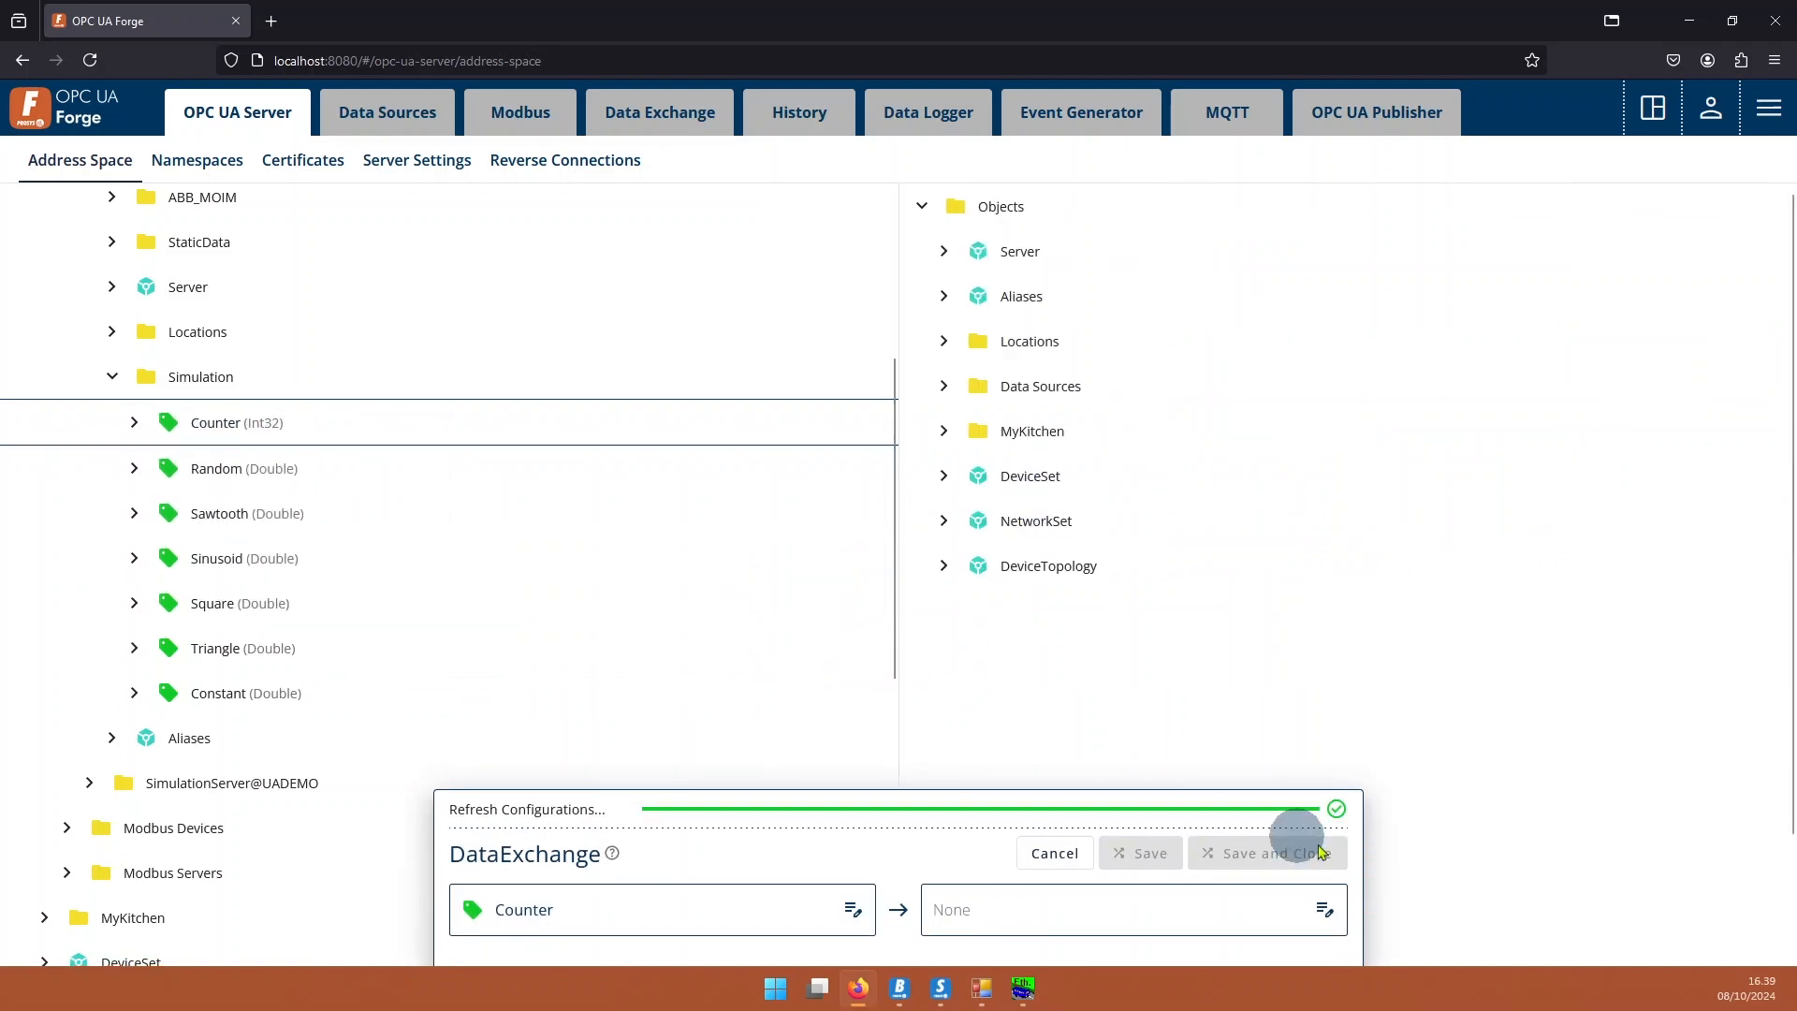
pyautogui.click(1055, 853)
# Start a new data exchange from the Counter variable using the Modbus exchanger.
pyautogui.click(244, 422)
pyautogui.rightClick(257, 423)
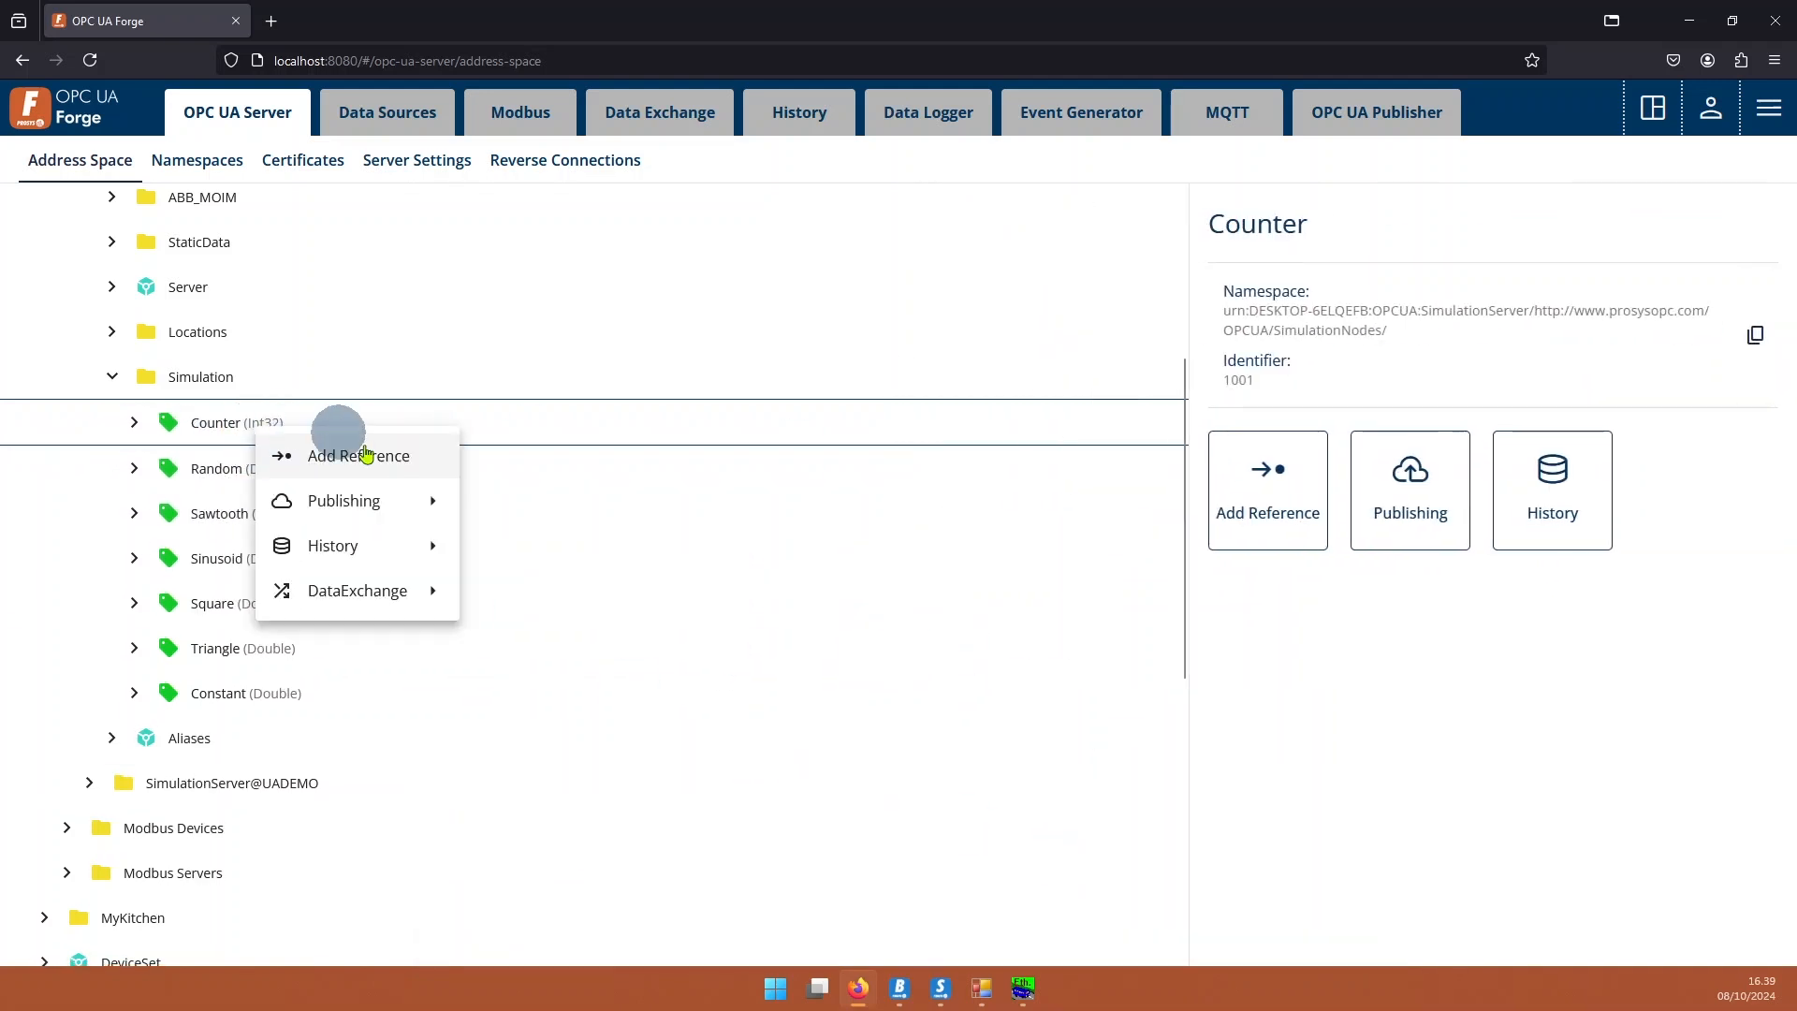
pyautogui.moveTo(429, 599)
pyautogui.moveTo(621, 590)
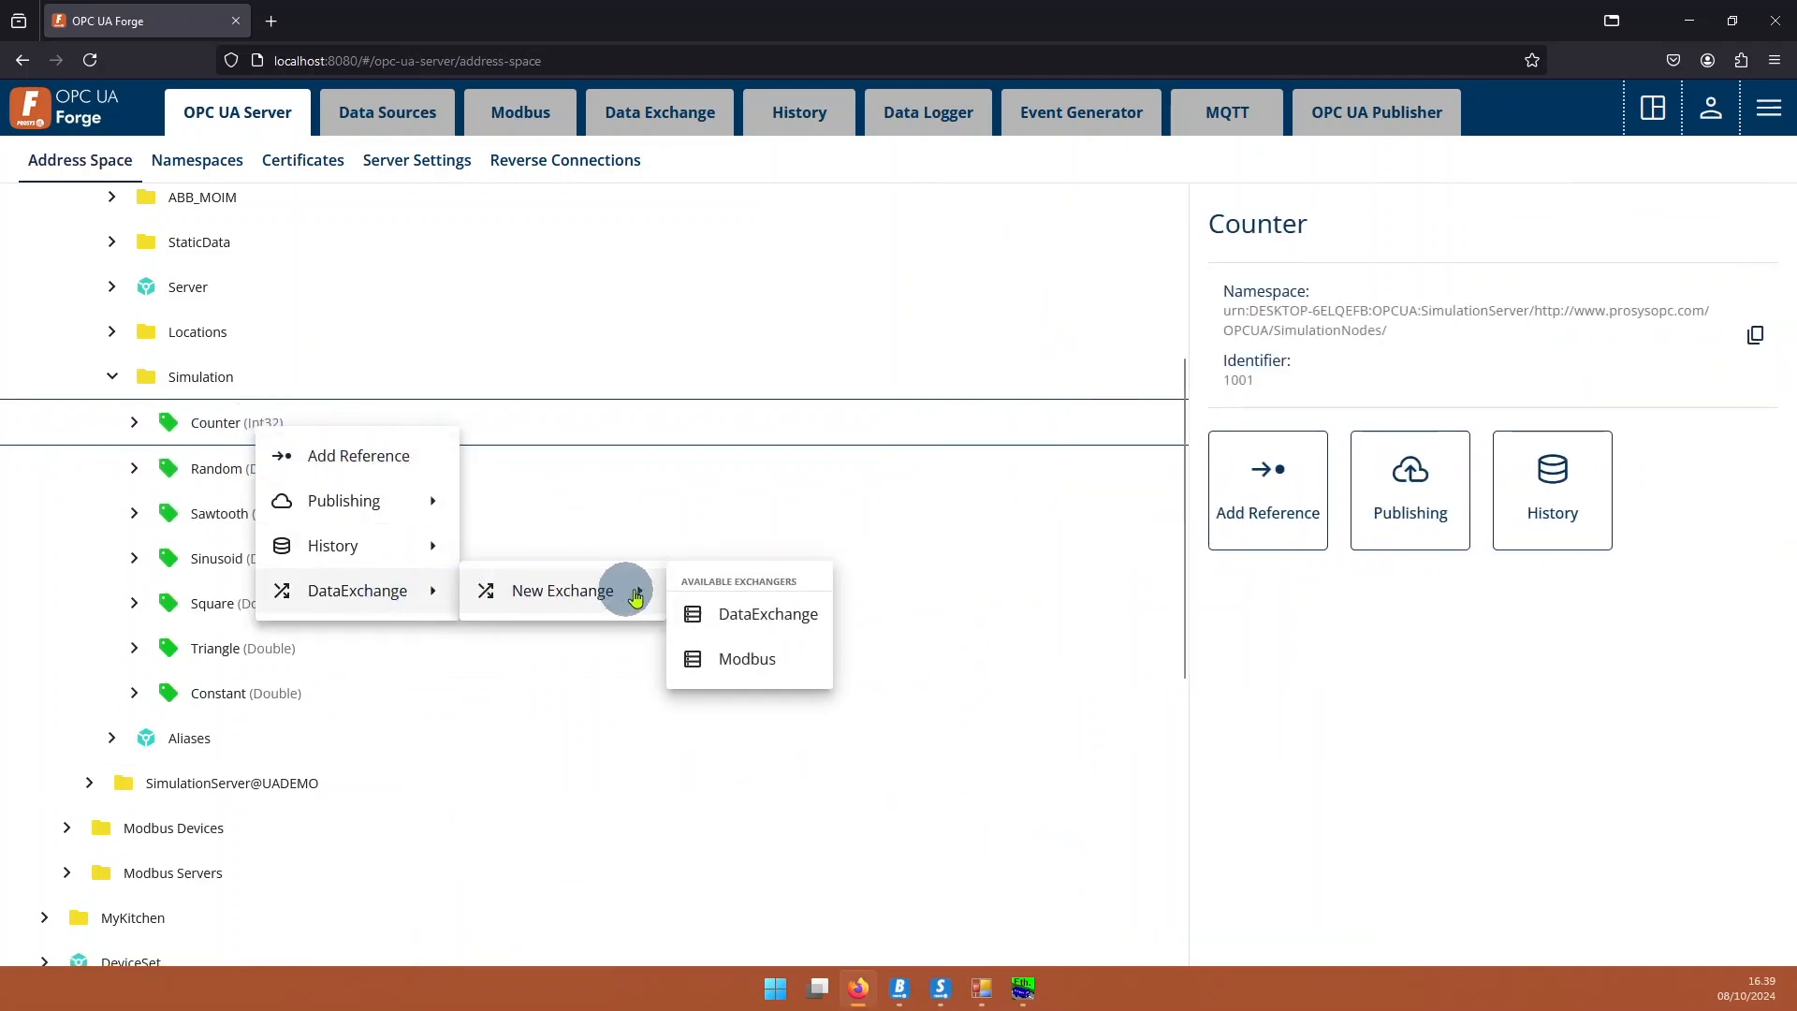
pyautogui.click(754, 655)
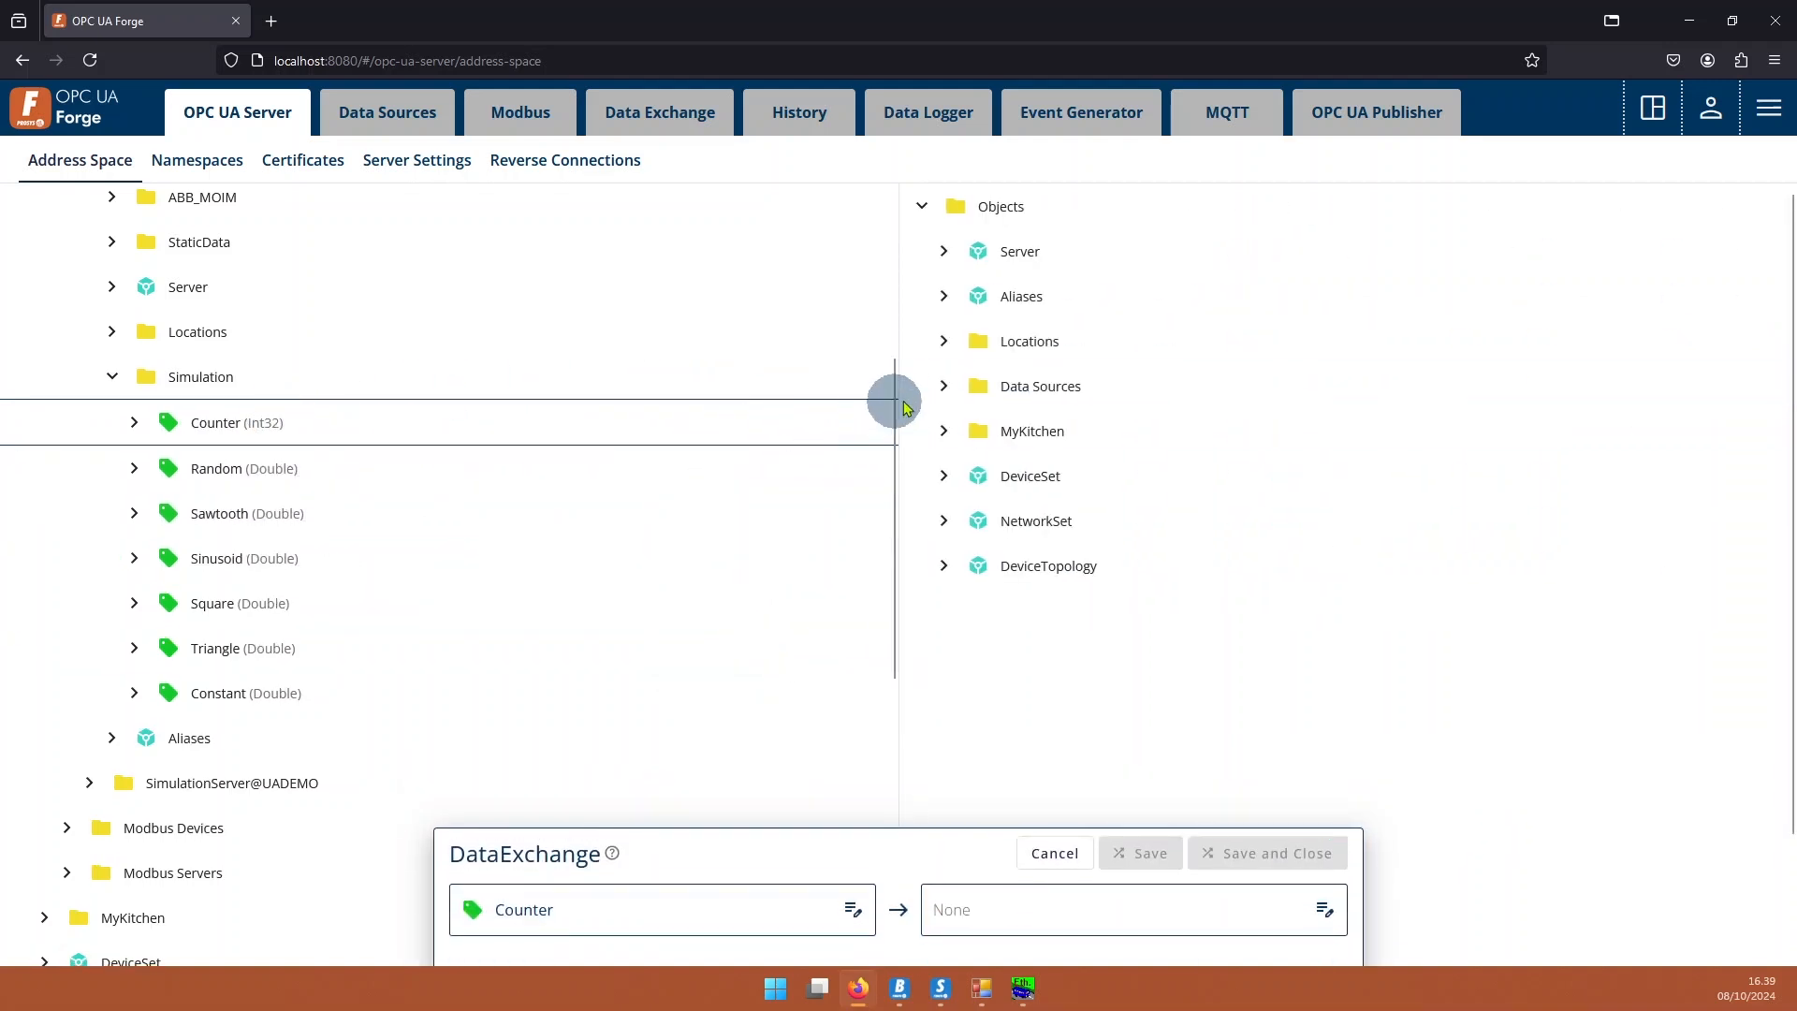
# Choose Variable in ForgeModbus's HoldingRegisters under Modbus Servers as the exchange target, then save and close the exchange.
pyautogui.click(942, 388)
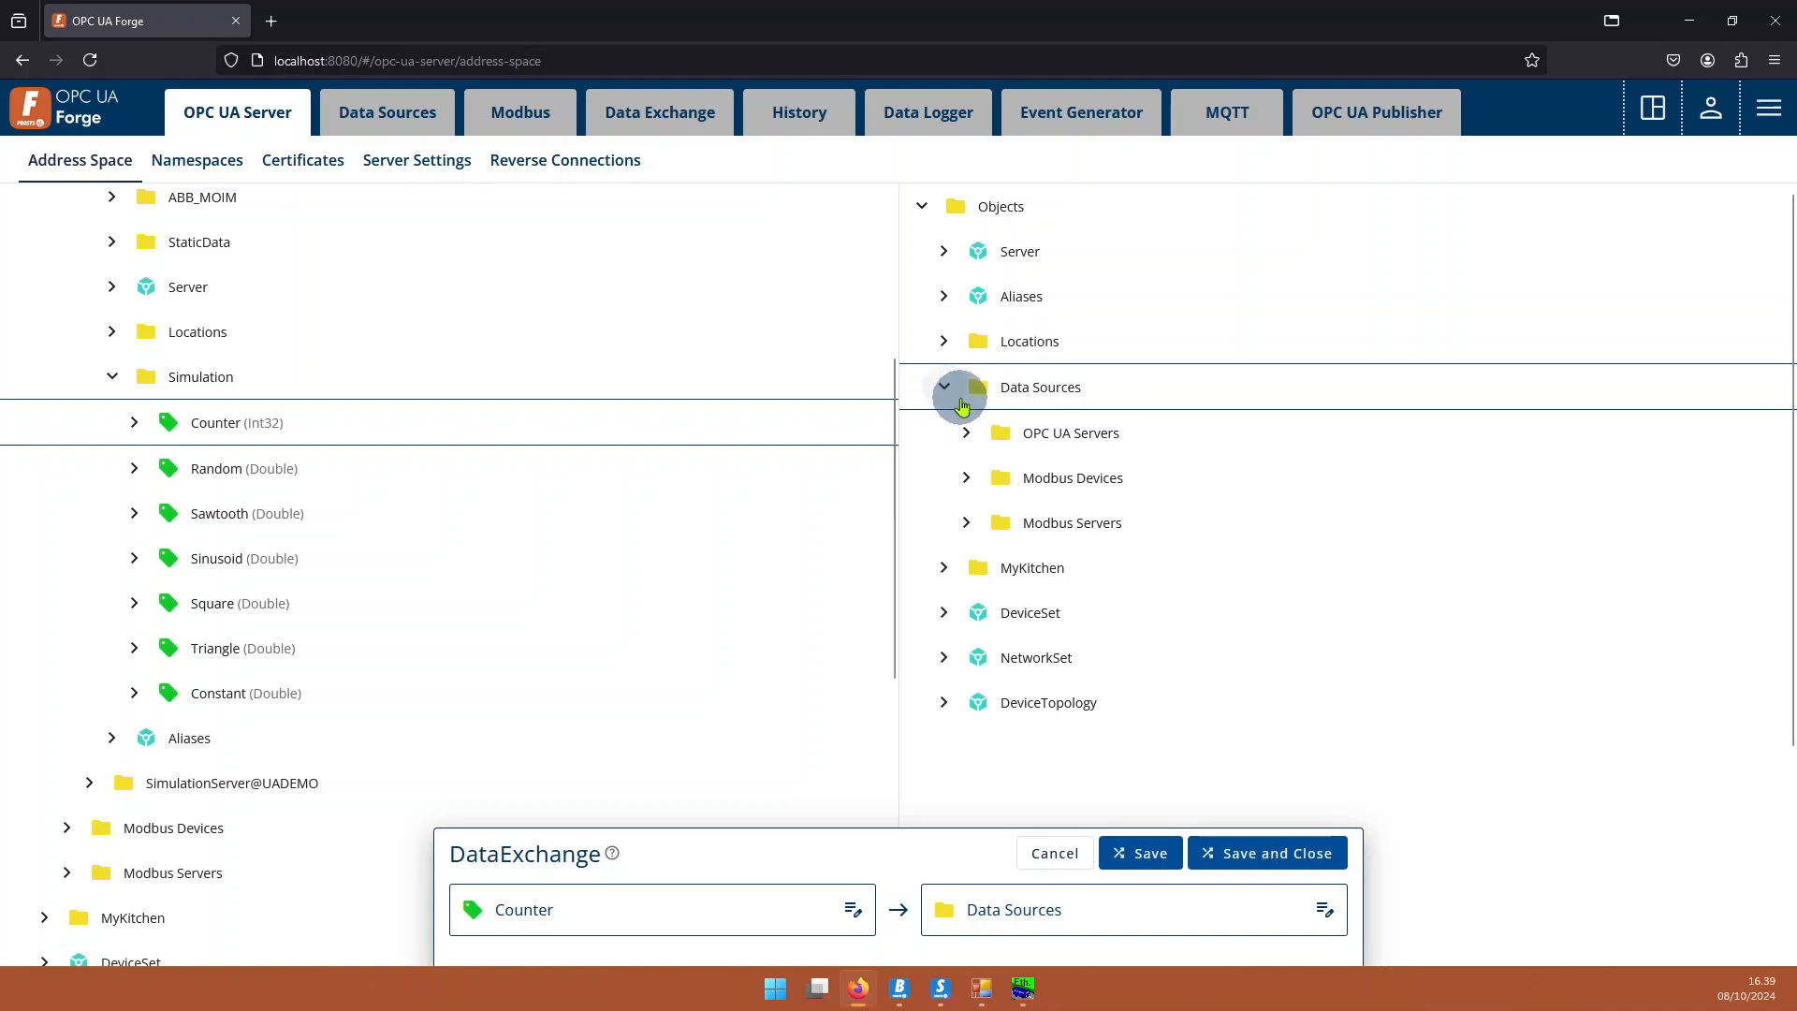
pyautogui.scroll(-2, 974, 536)
pyautogui.click(967, 398)
pyautogui.click(989, 445)
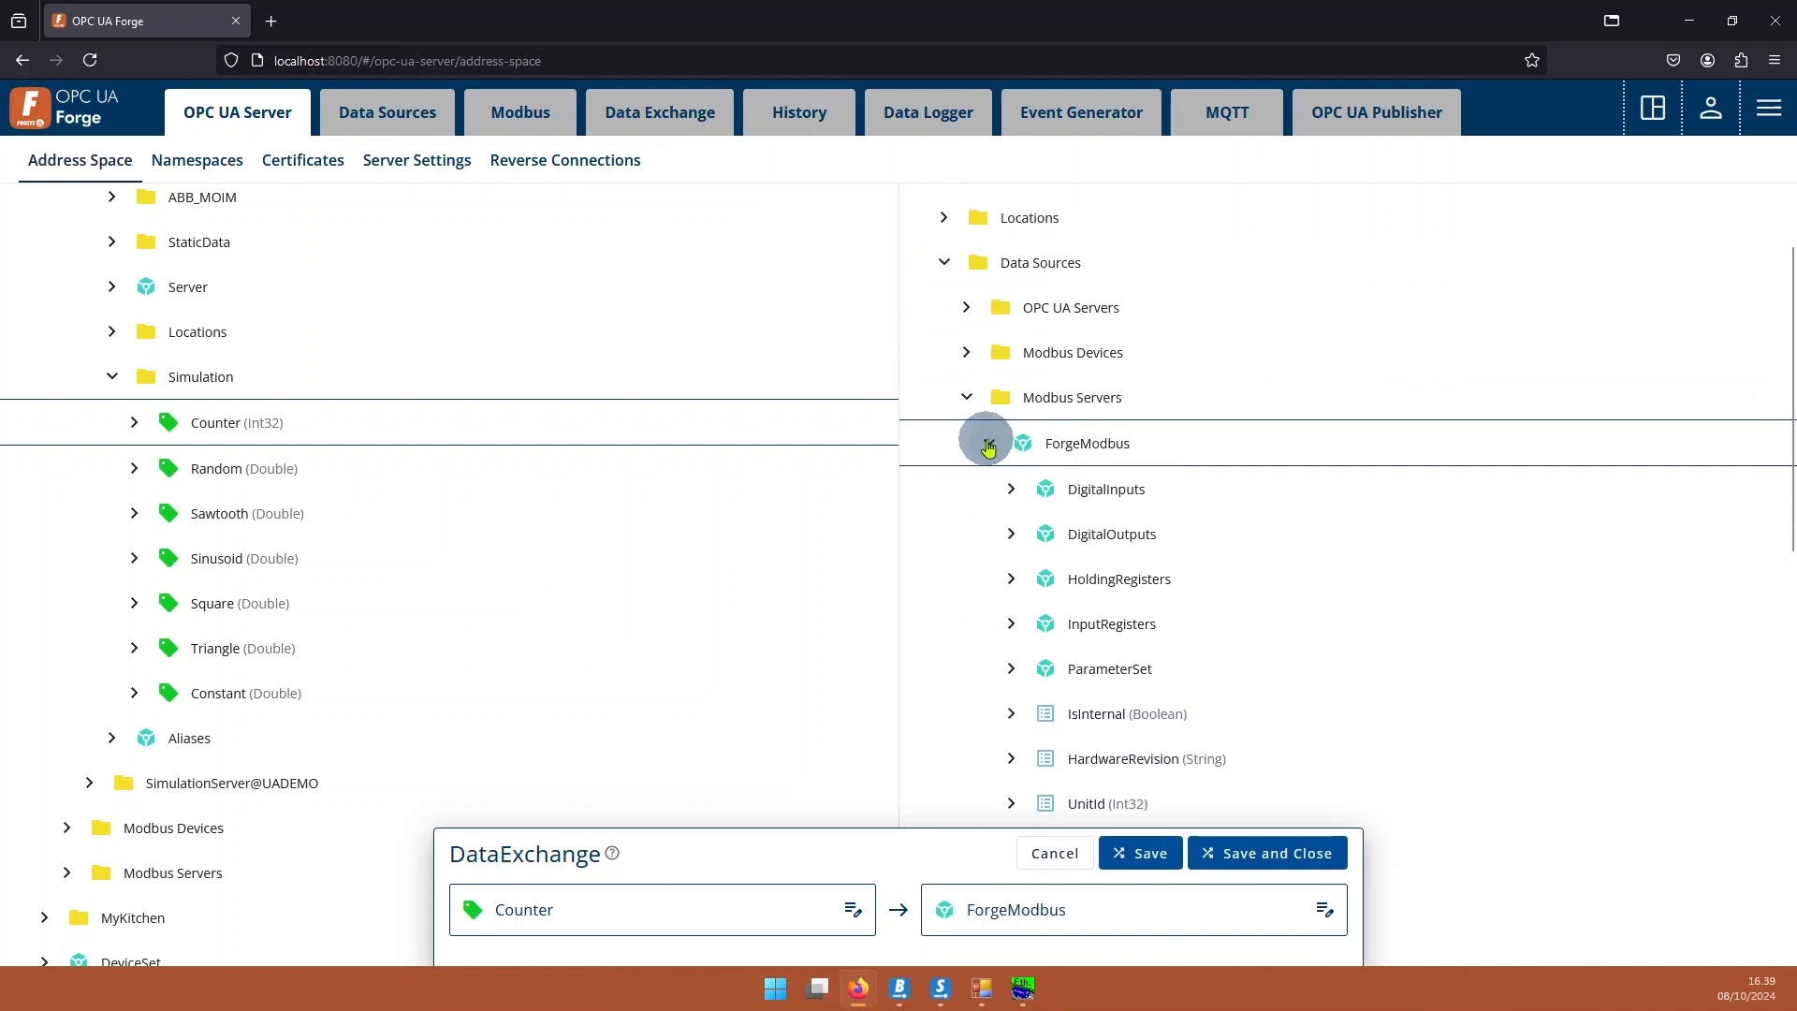
pyautogui.scroll(-3, 1000, 446)
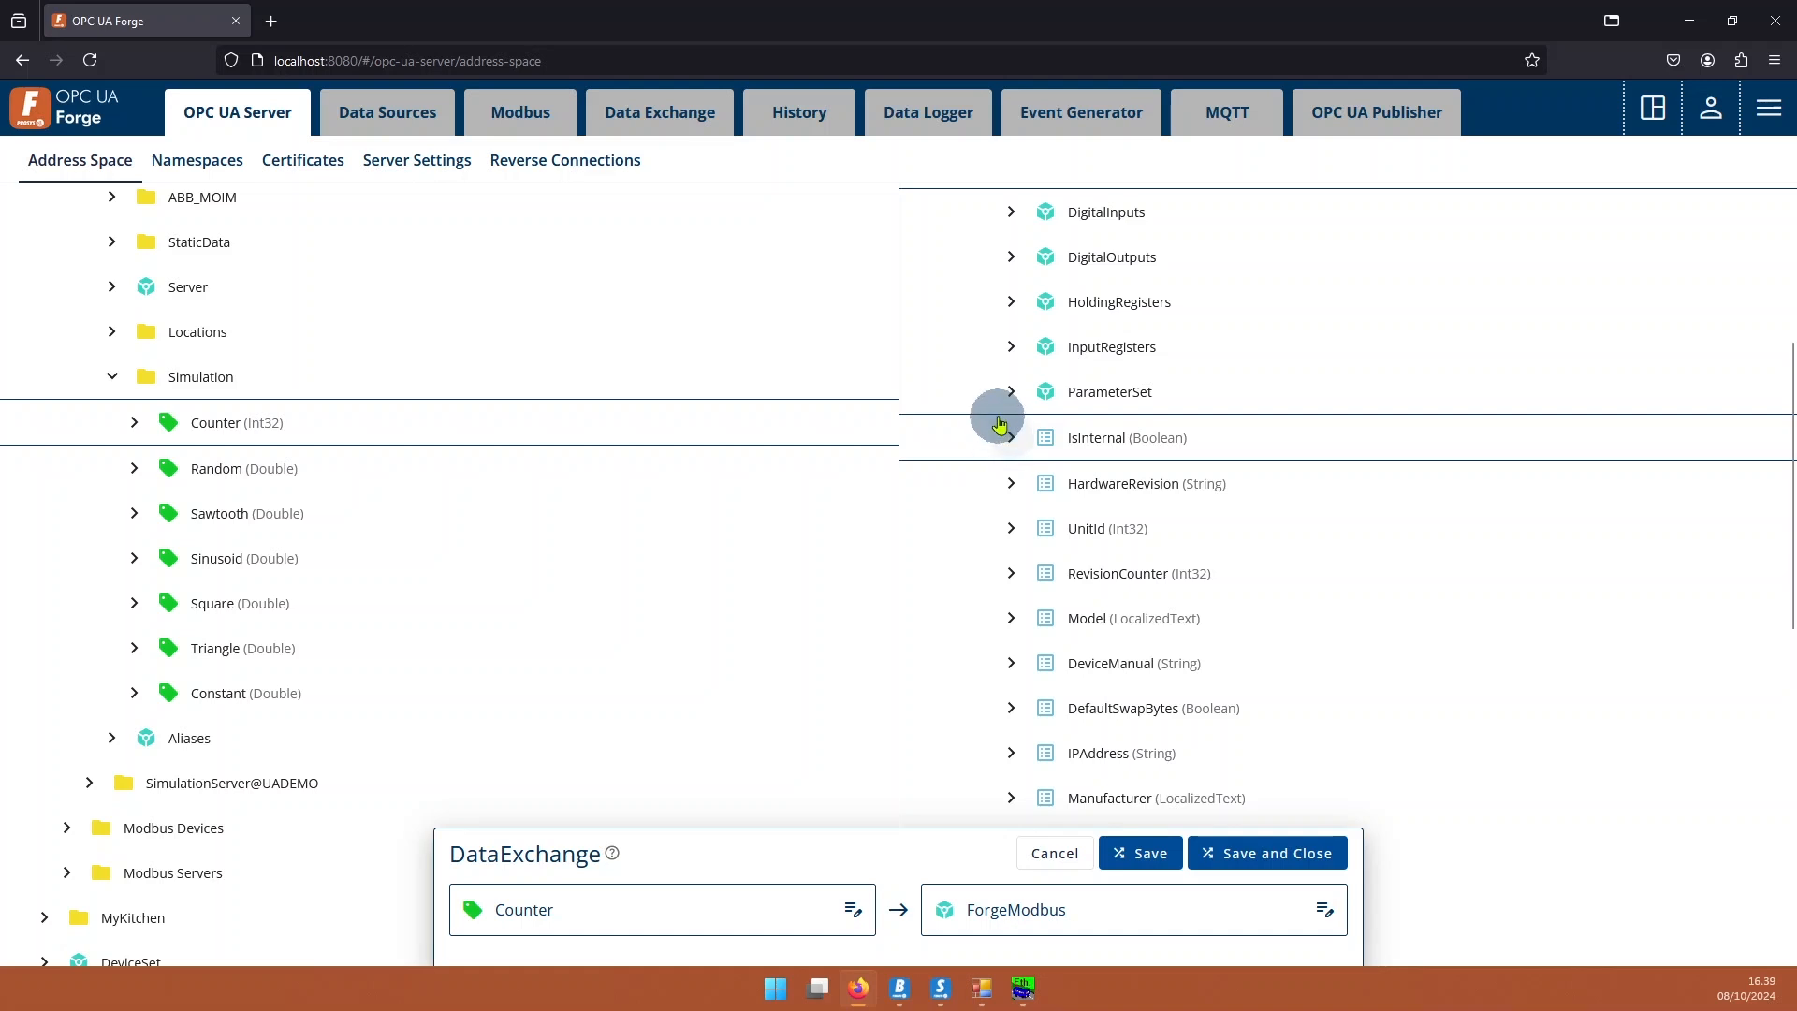
pyautogui.scroll(2, 999, 426)
pyautogui.click(1009, 429)
pyautogui.click(1123, 470)
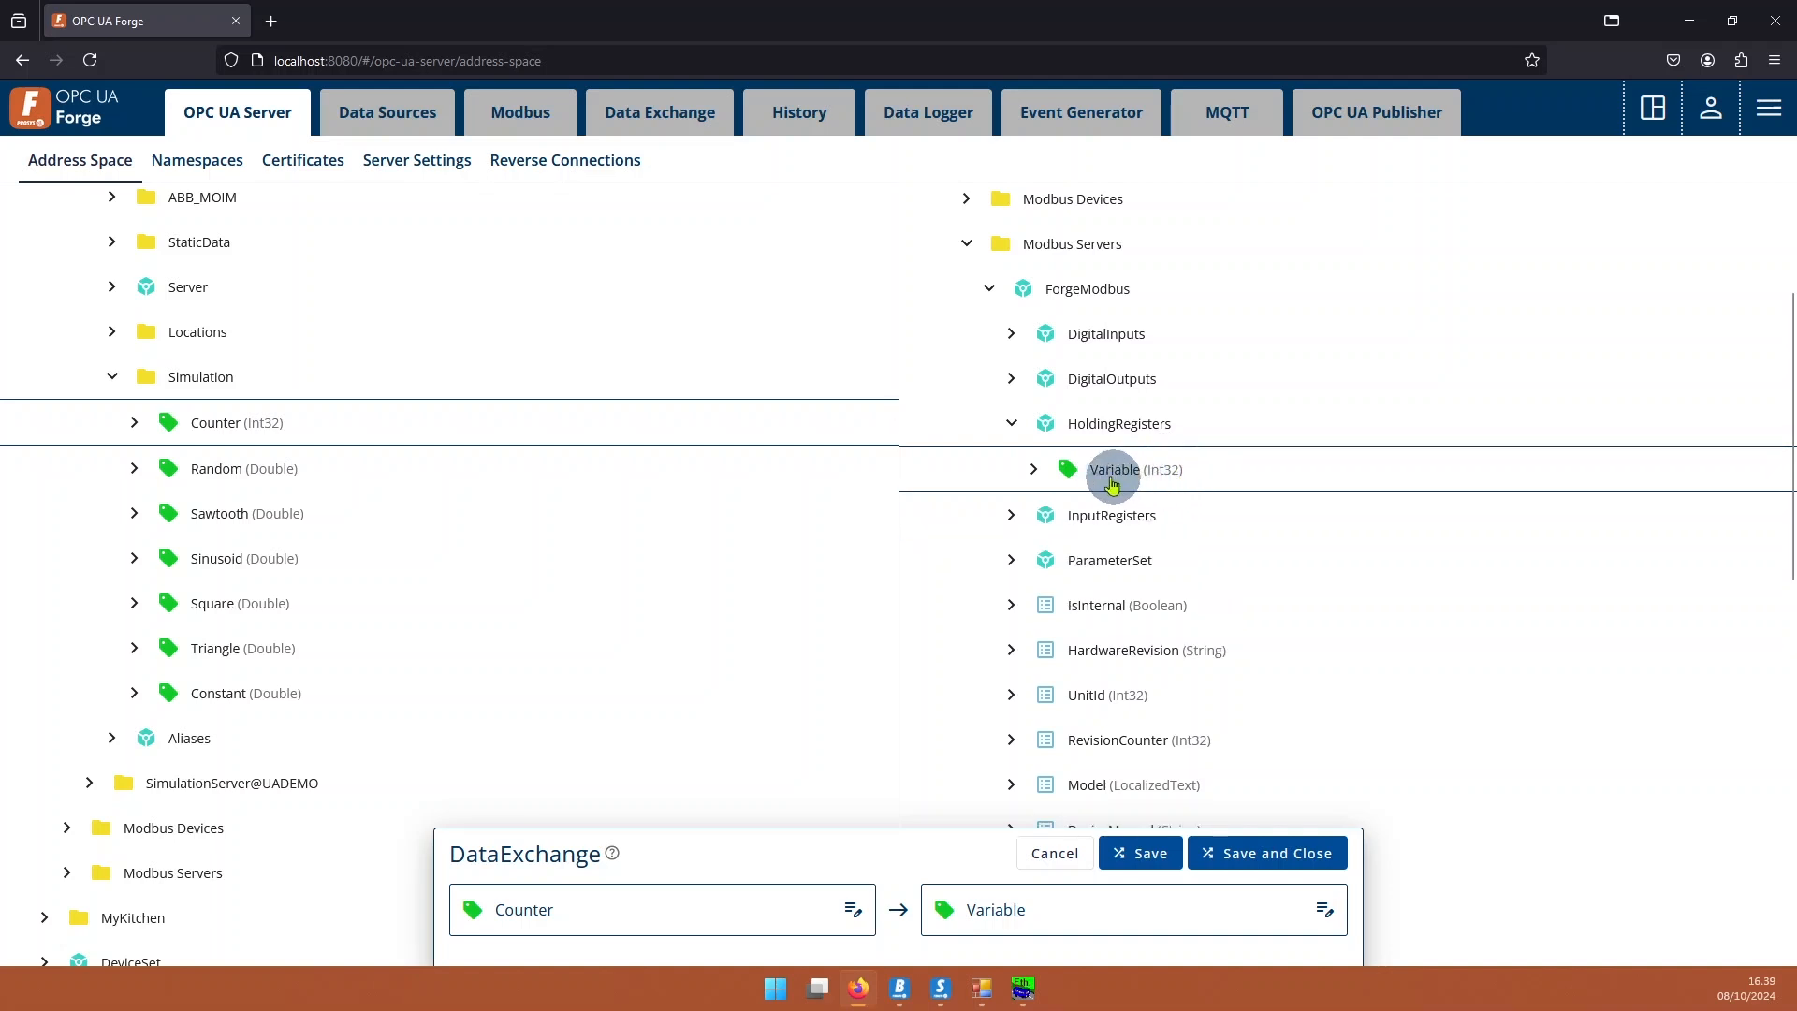
pyautogui.click(1272, 852)
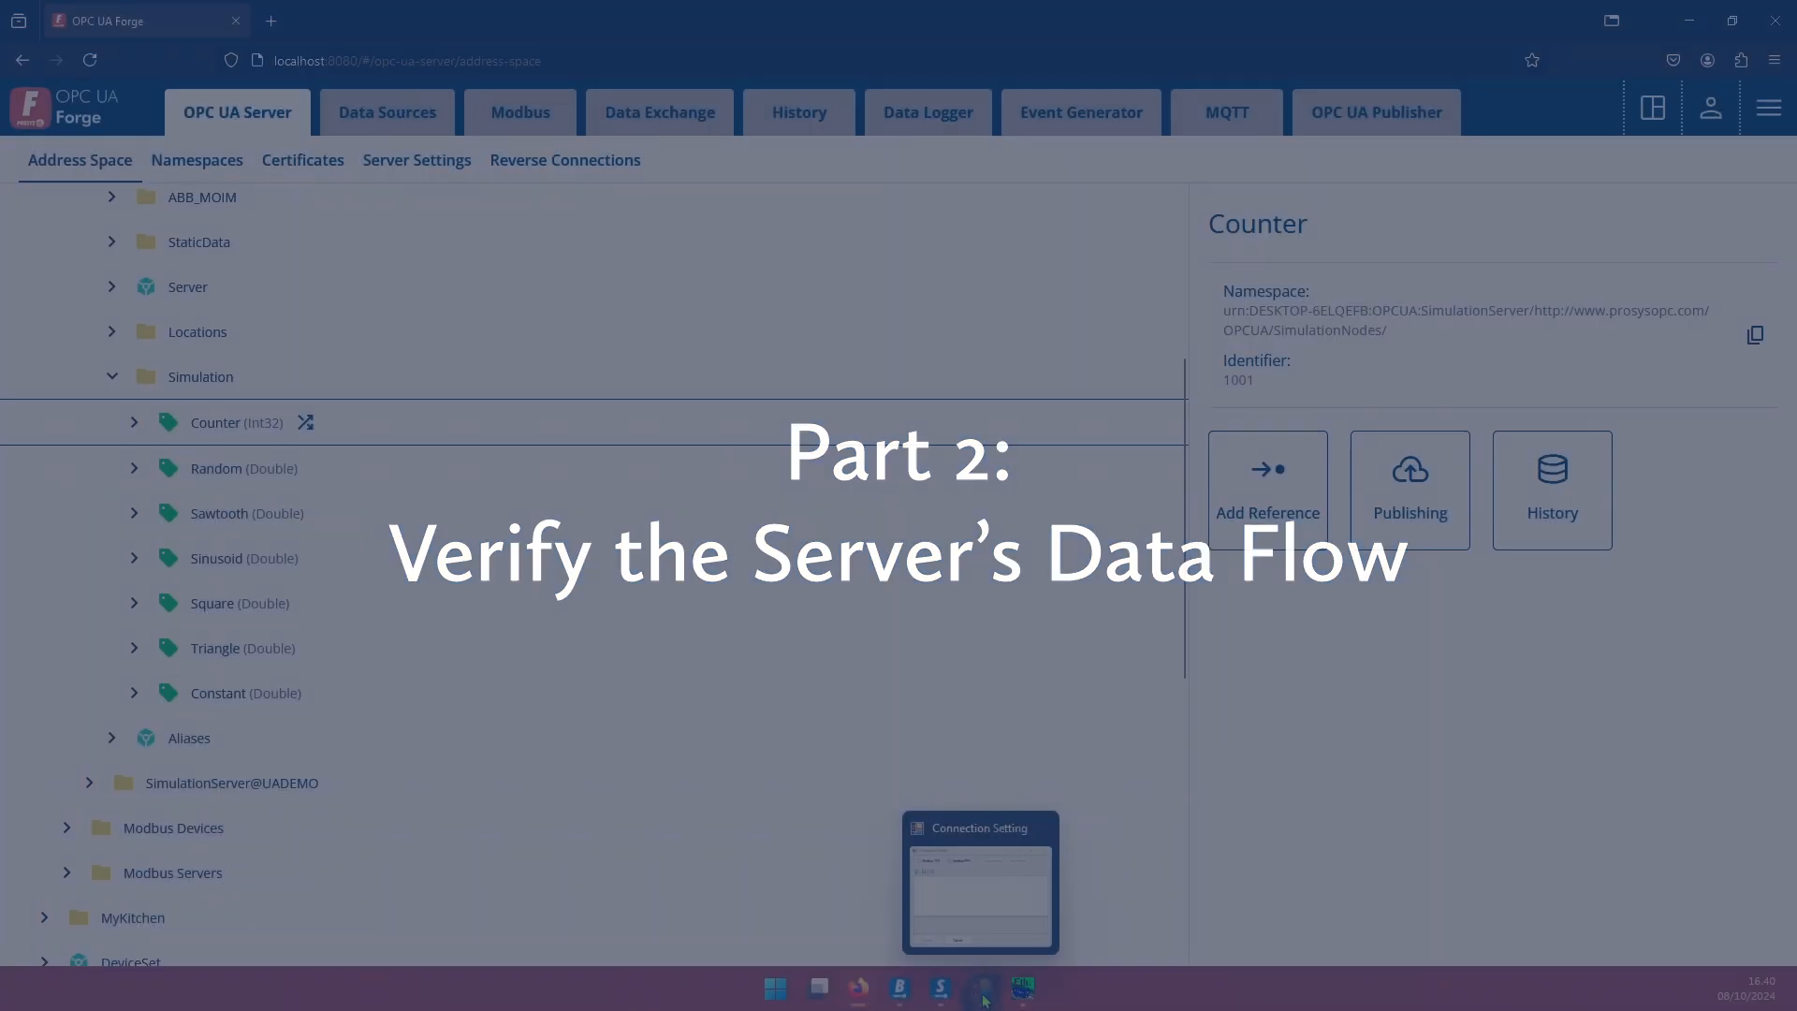
# Switch to the Modbus client's connection settings and connect over Modbus TCP to 127.0.0.1 on port 503.
pyautogui.click(983, 880)
pyautogui.moveTo(1177, 481); pyautogui.dragTo(961, 236)
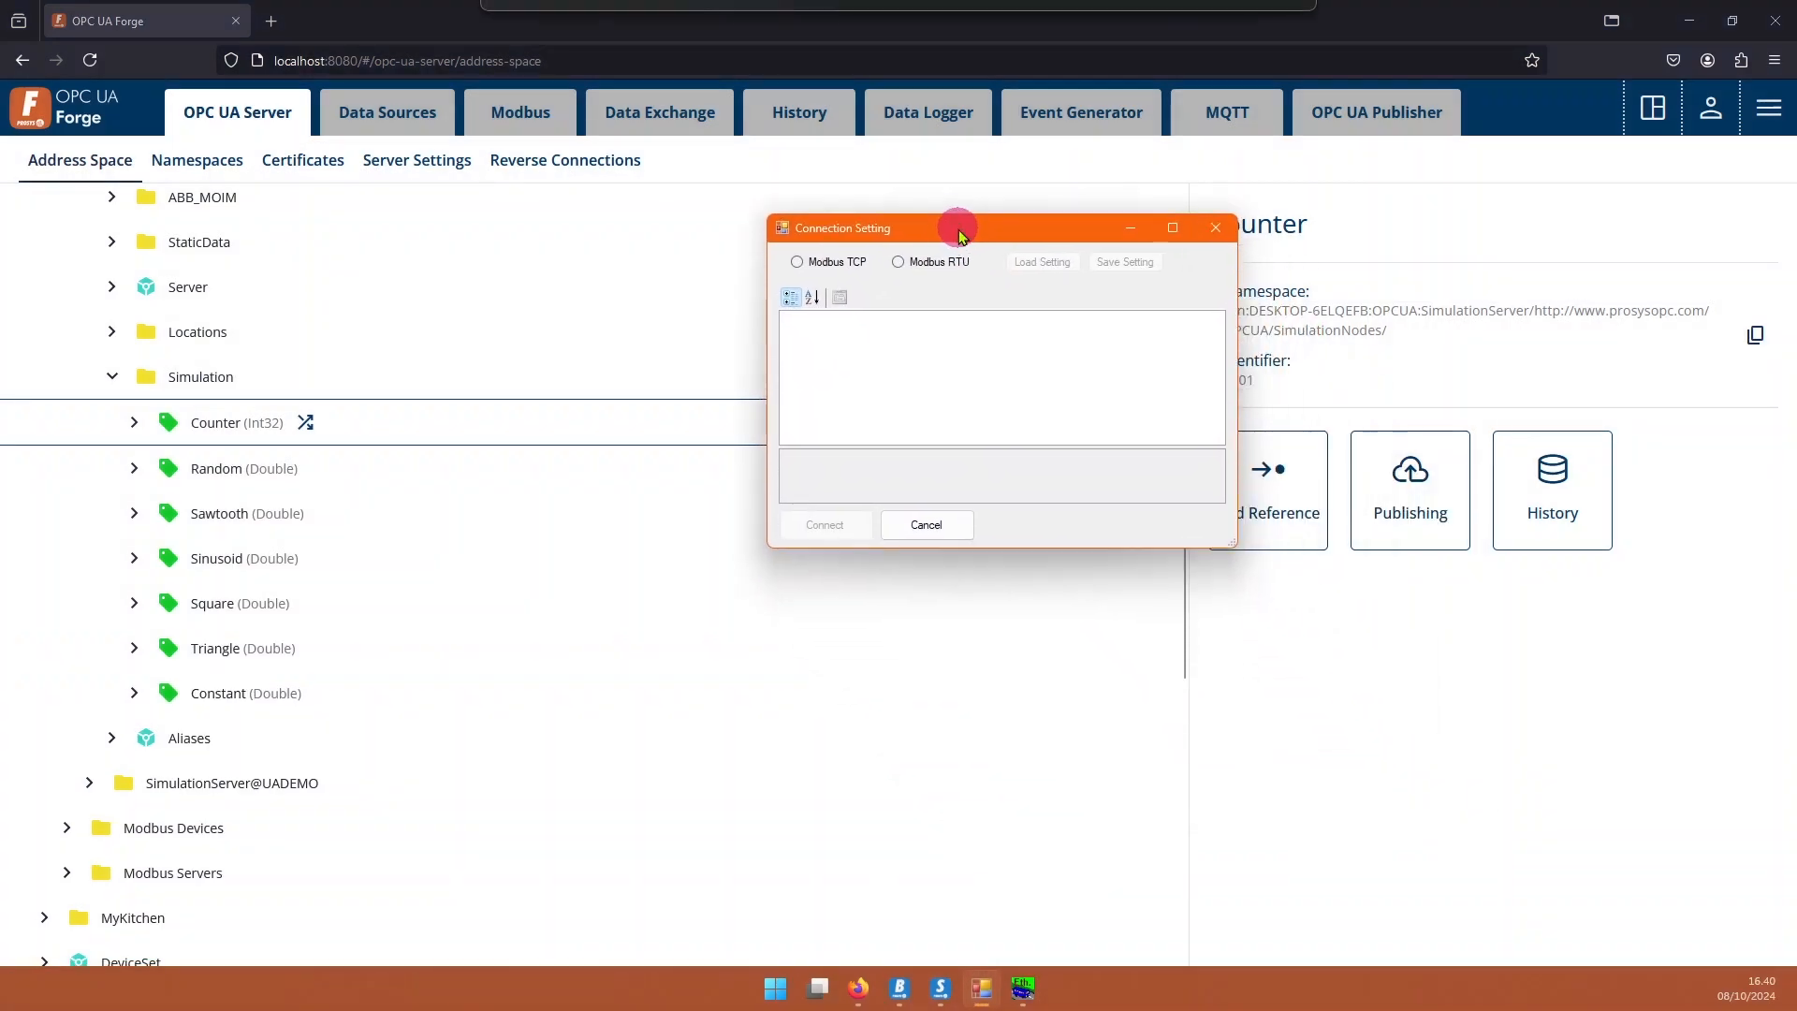
pyautogui.click(823, 272)
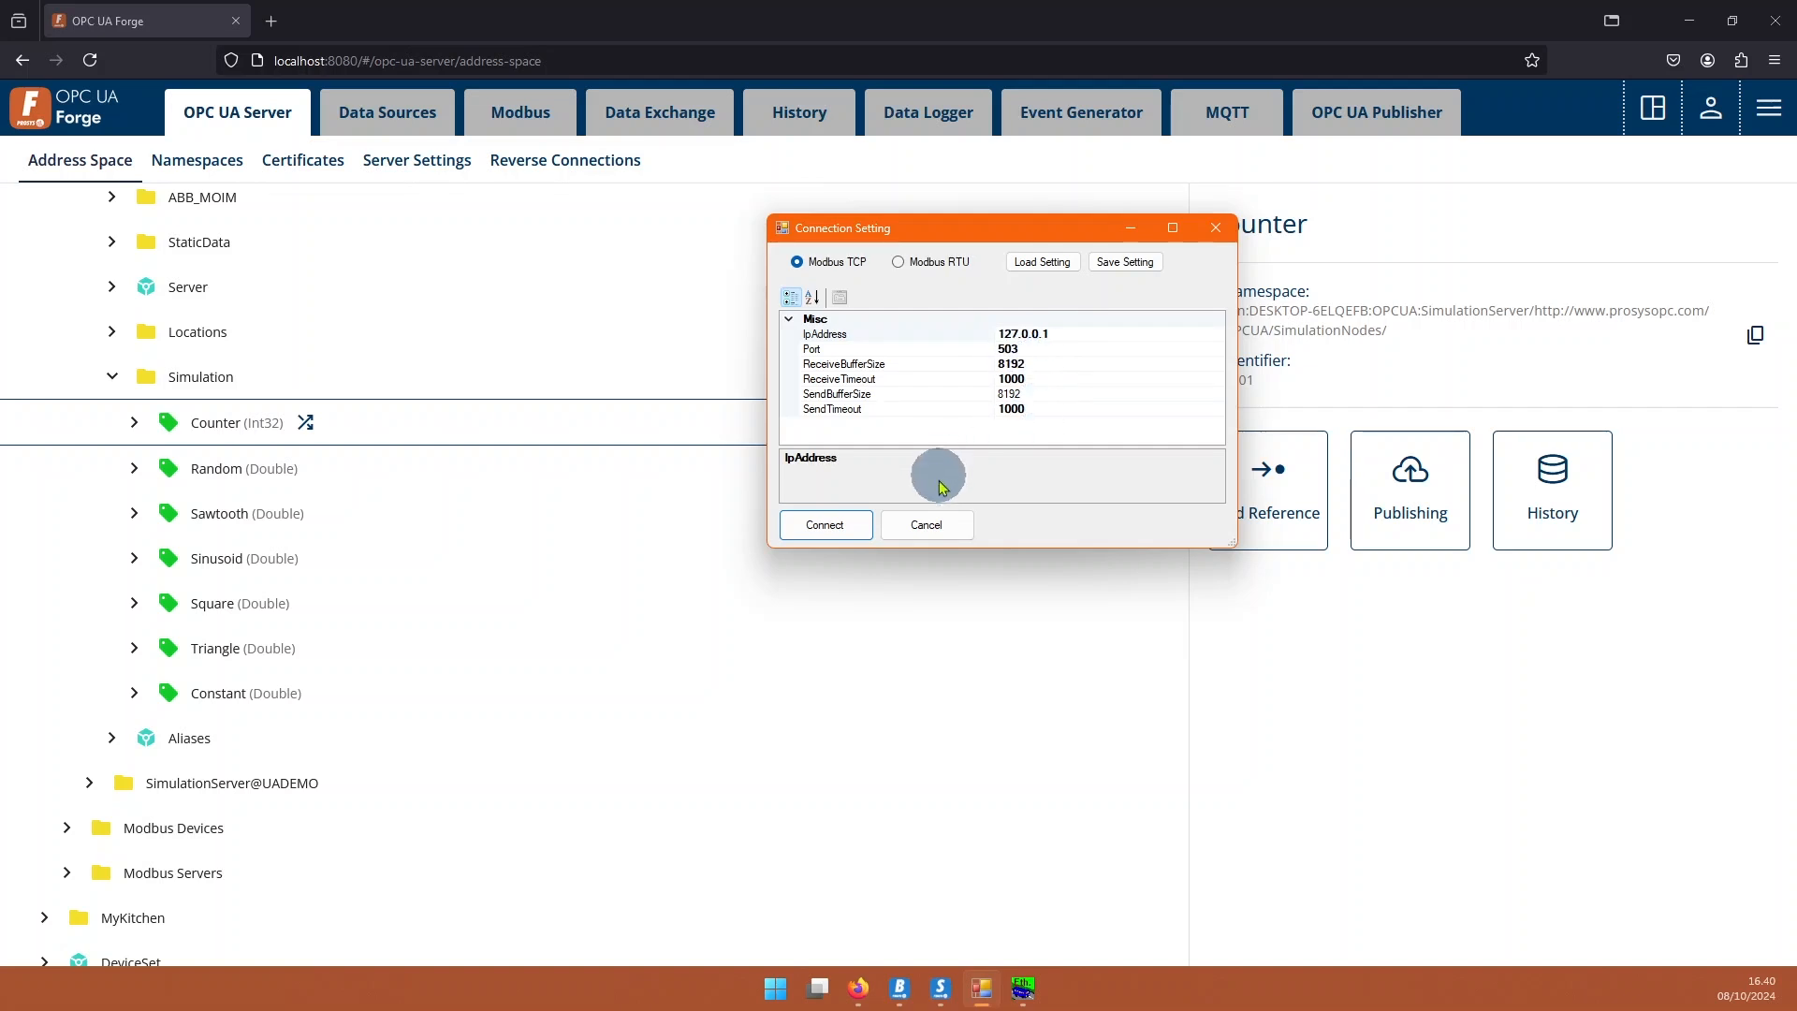
pyautogui.click(827, 526)
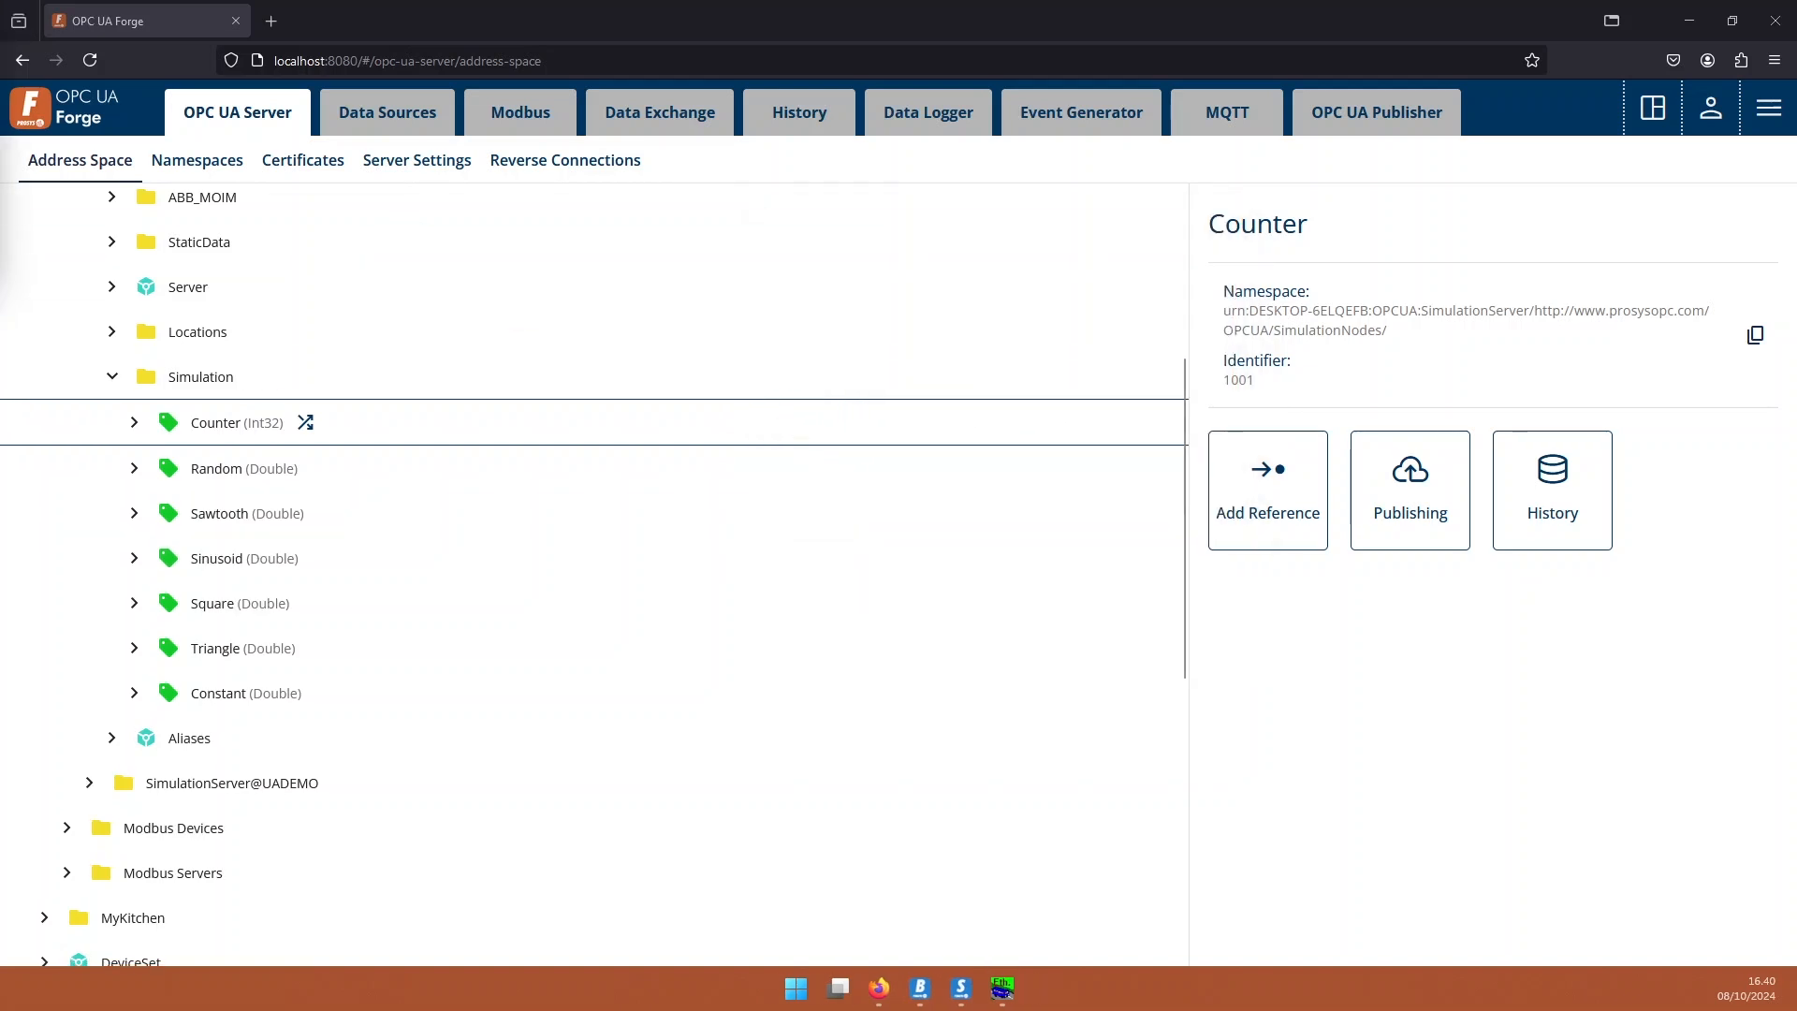
# Read 2 holding registers starting at address 0 several times to check the value arriving in the Modbus server.
pyautogui.moveTo(594, 177); pyautogui.dragTo(955, 209)
pyautogui.click(742, 308)
pyautogui.moveTo(868, 312); pyautogui.dragTo(844, 310)
pyautogui.write('2')
pyautogui.click(1009, 299)
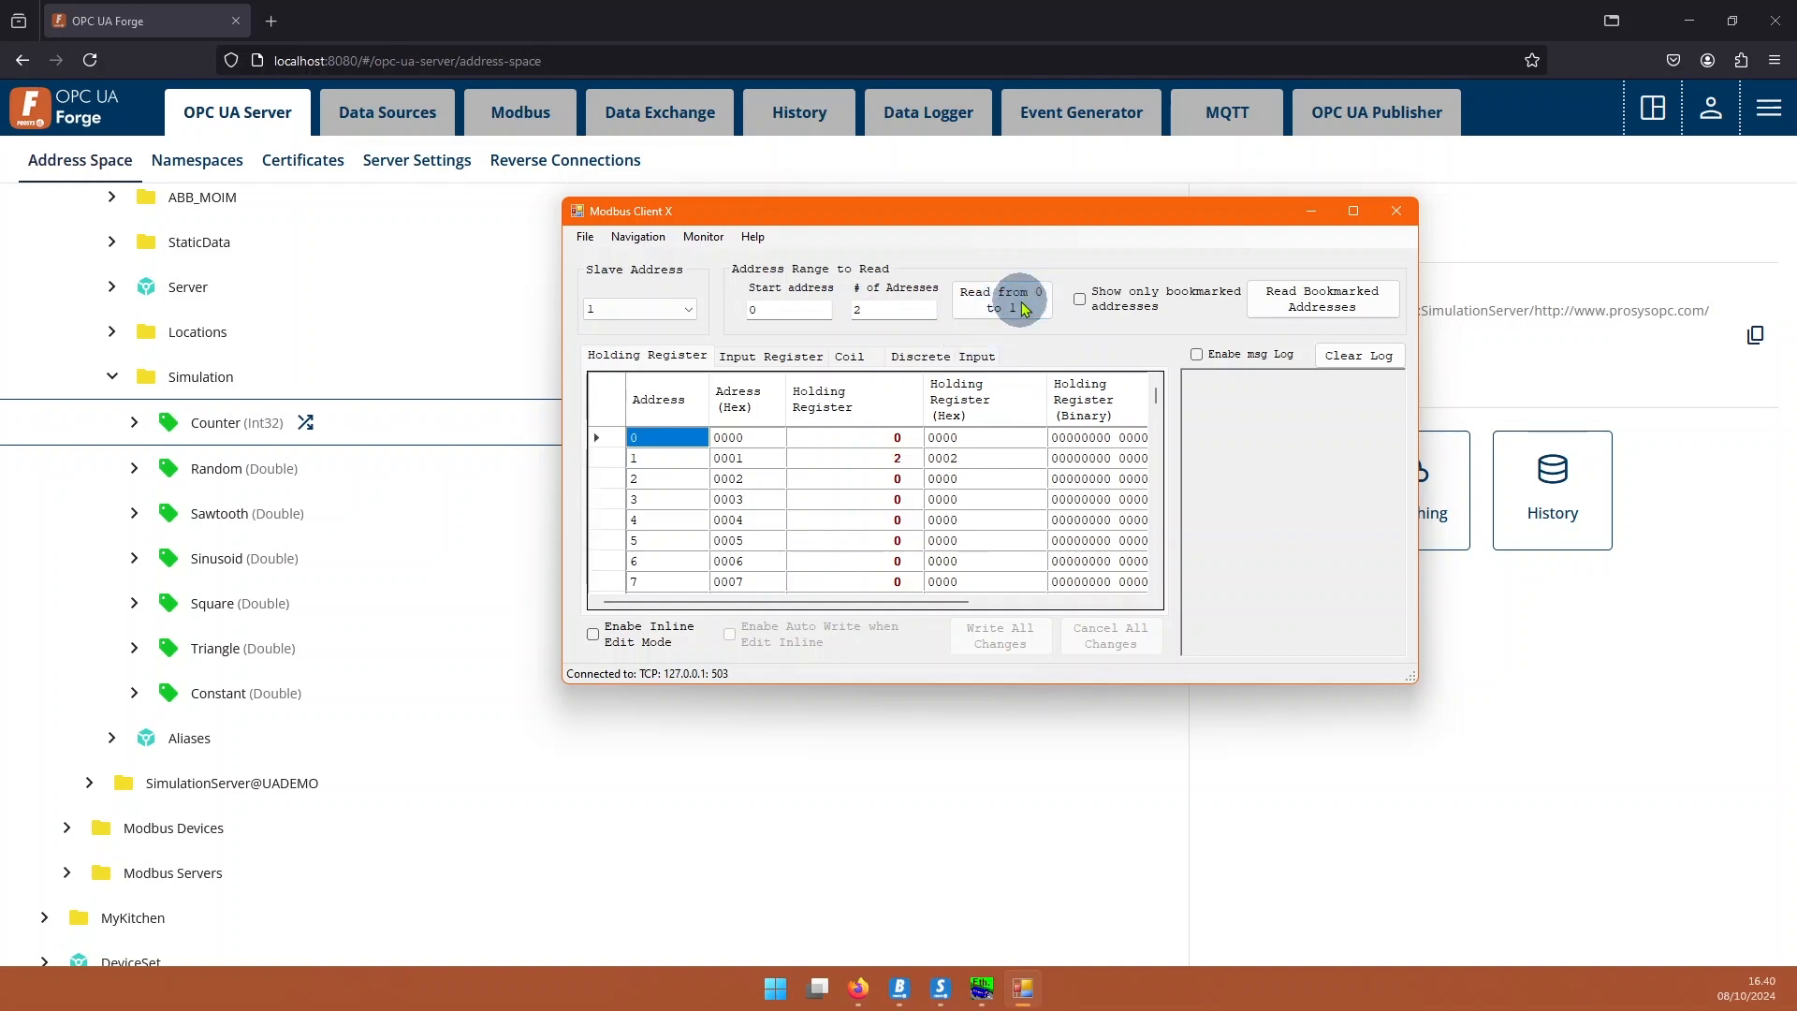
pyautogui.click(1023, 307)
pyautogui.click(1009, 327)
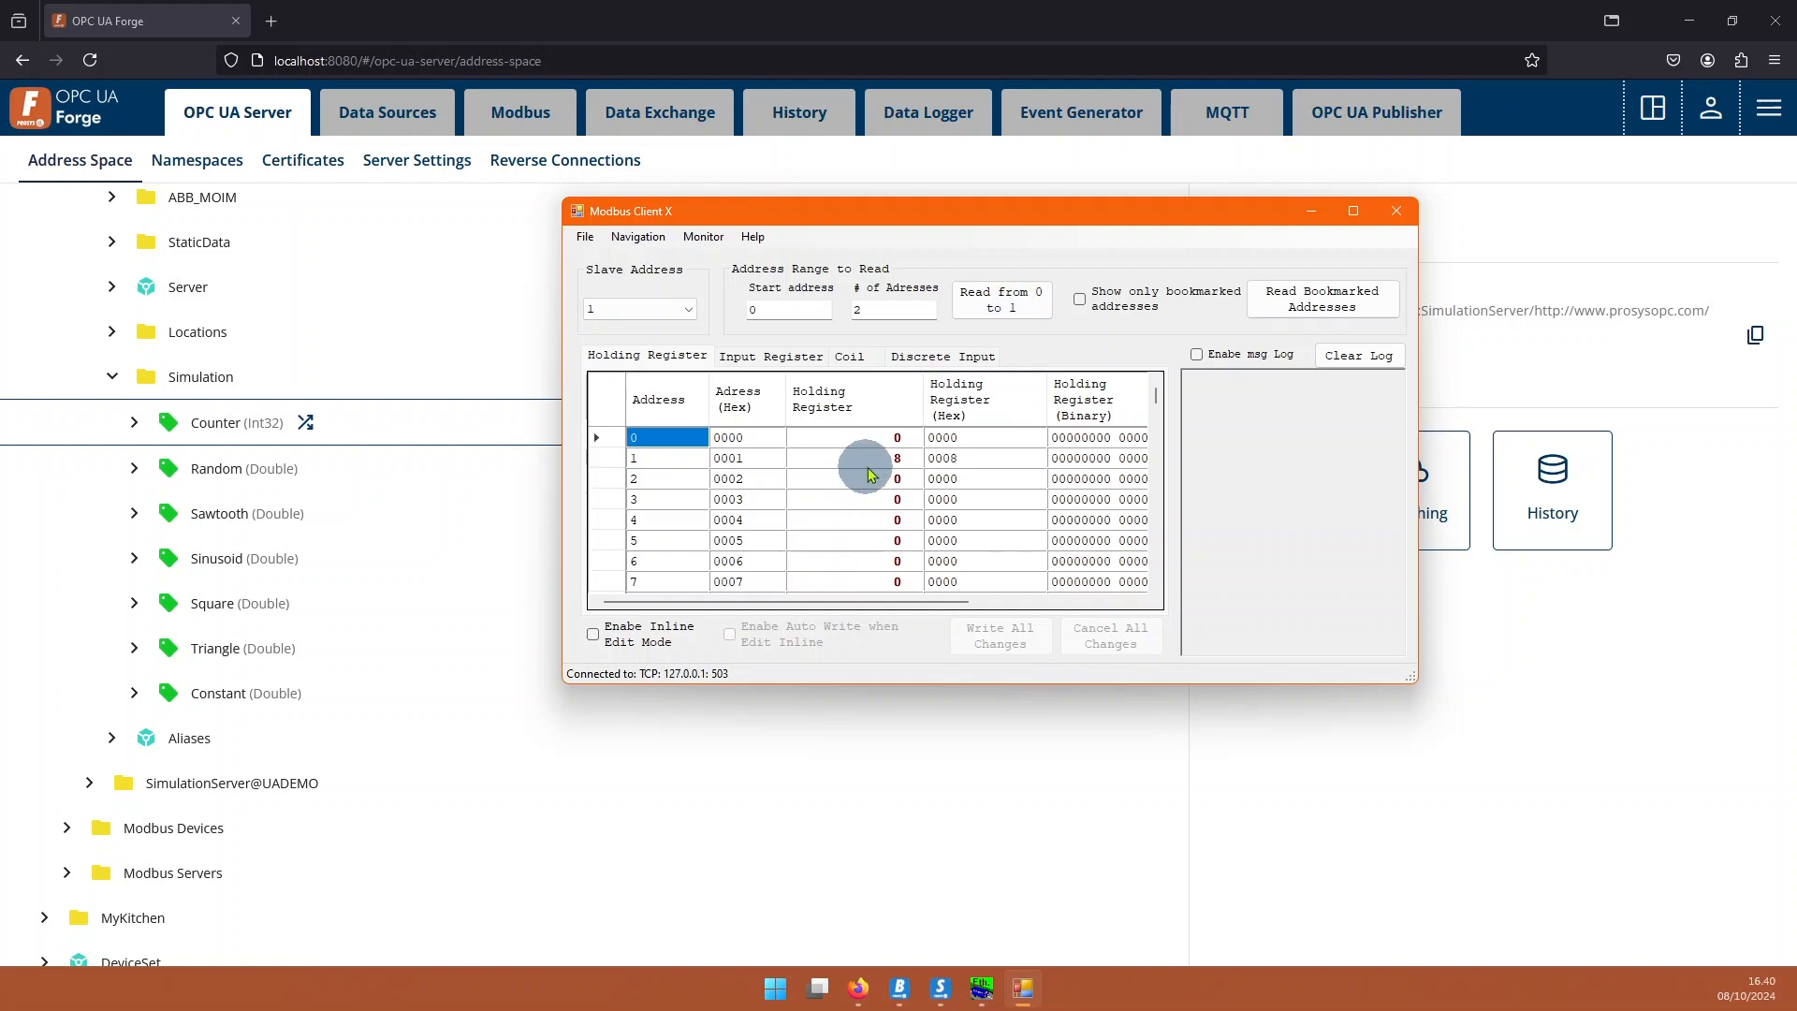
pyautogui.click(869, 459)
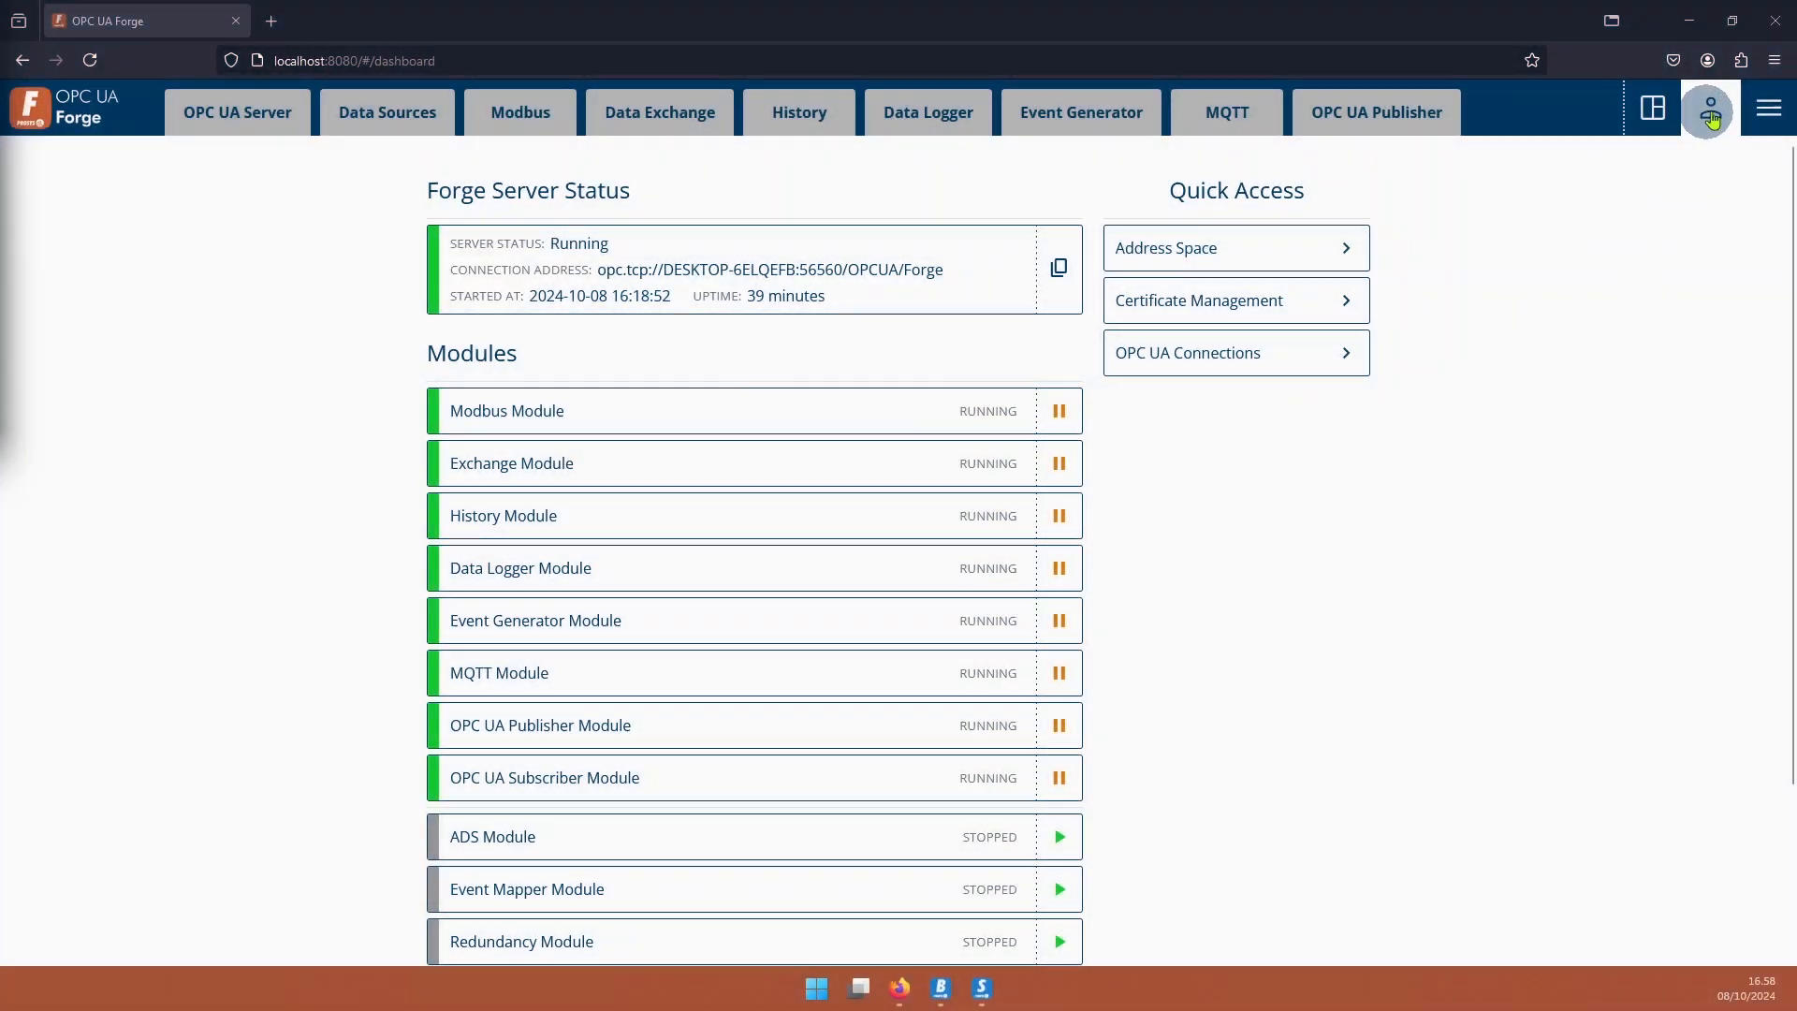
# Open the API keys of the logged-in OPC UA Forge account and create a key named MyKey.
pyautogui.click(1711, 107)
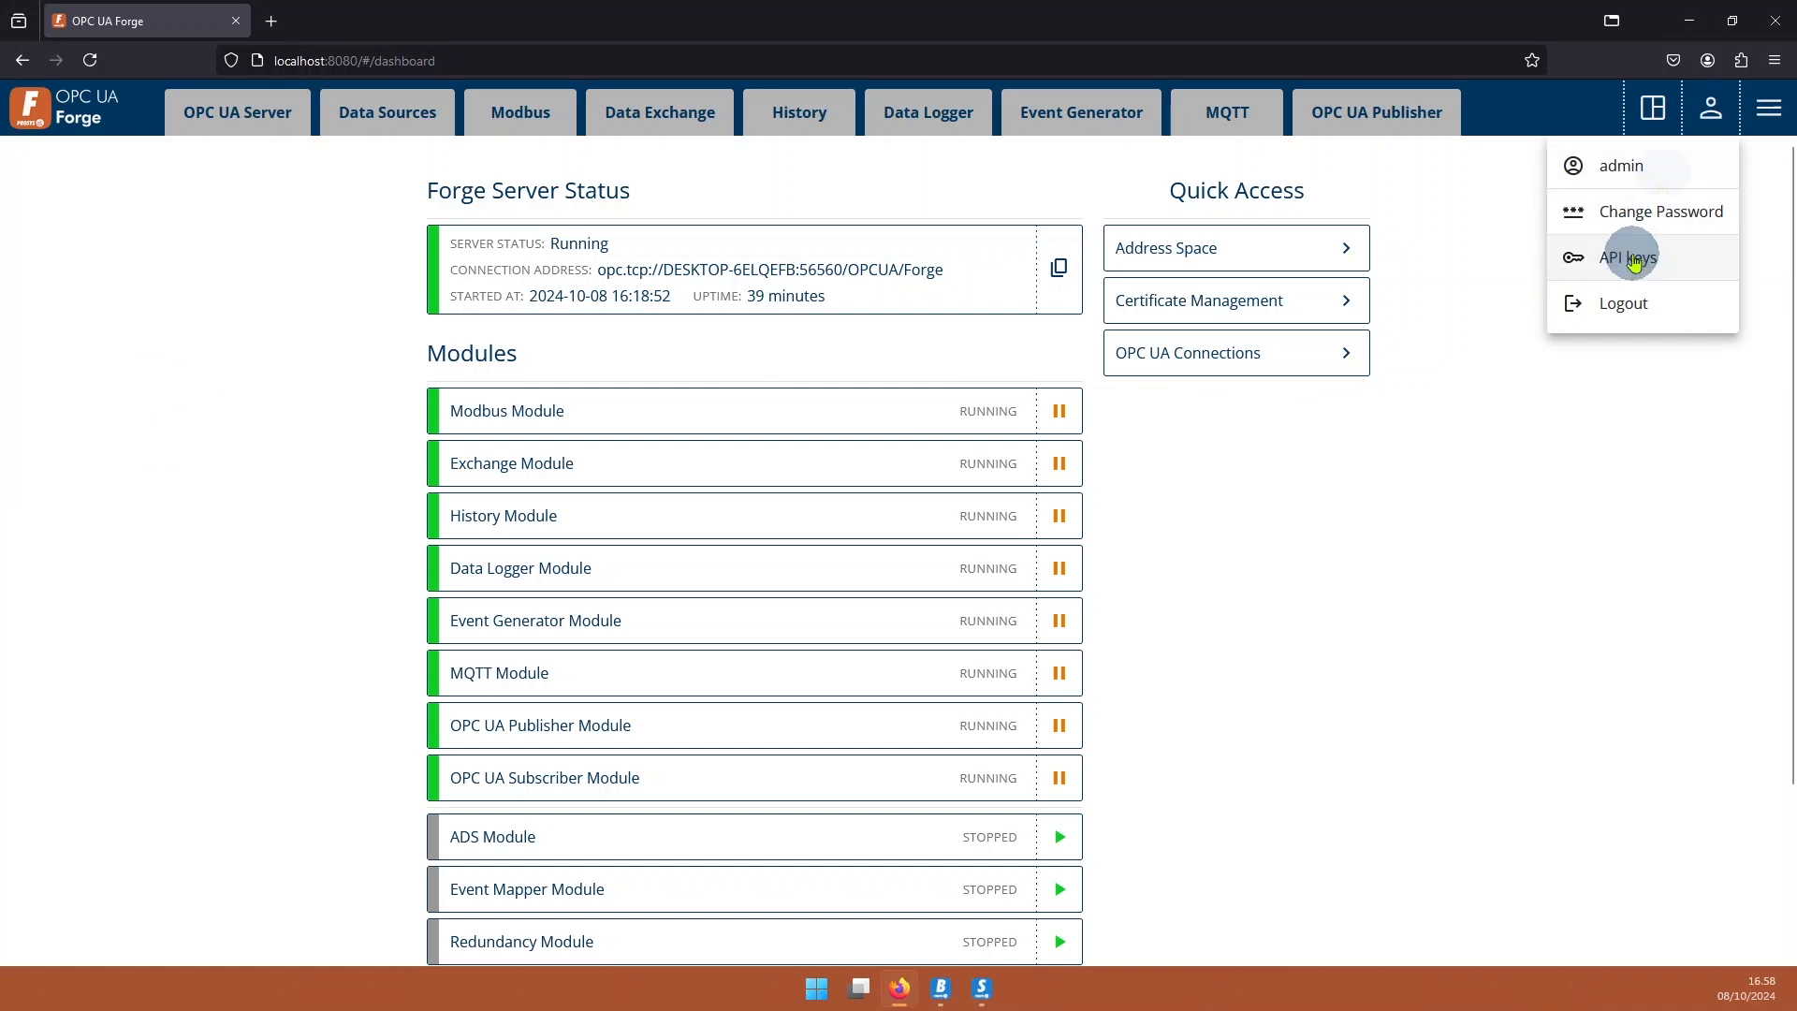
pyautogui.click(1633, 258)
pyautogui.click(1268, 198)
pyautogui.click(758, 453)
pyautogui.write('MyKey')
# Copy the generated API key, paste it as the ApiKey value in the Swagger UI authorizations, and authorize it.
pyautogui.moveTo(1229, 363); pyautogui.dragTo(409, 361)
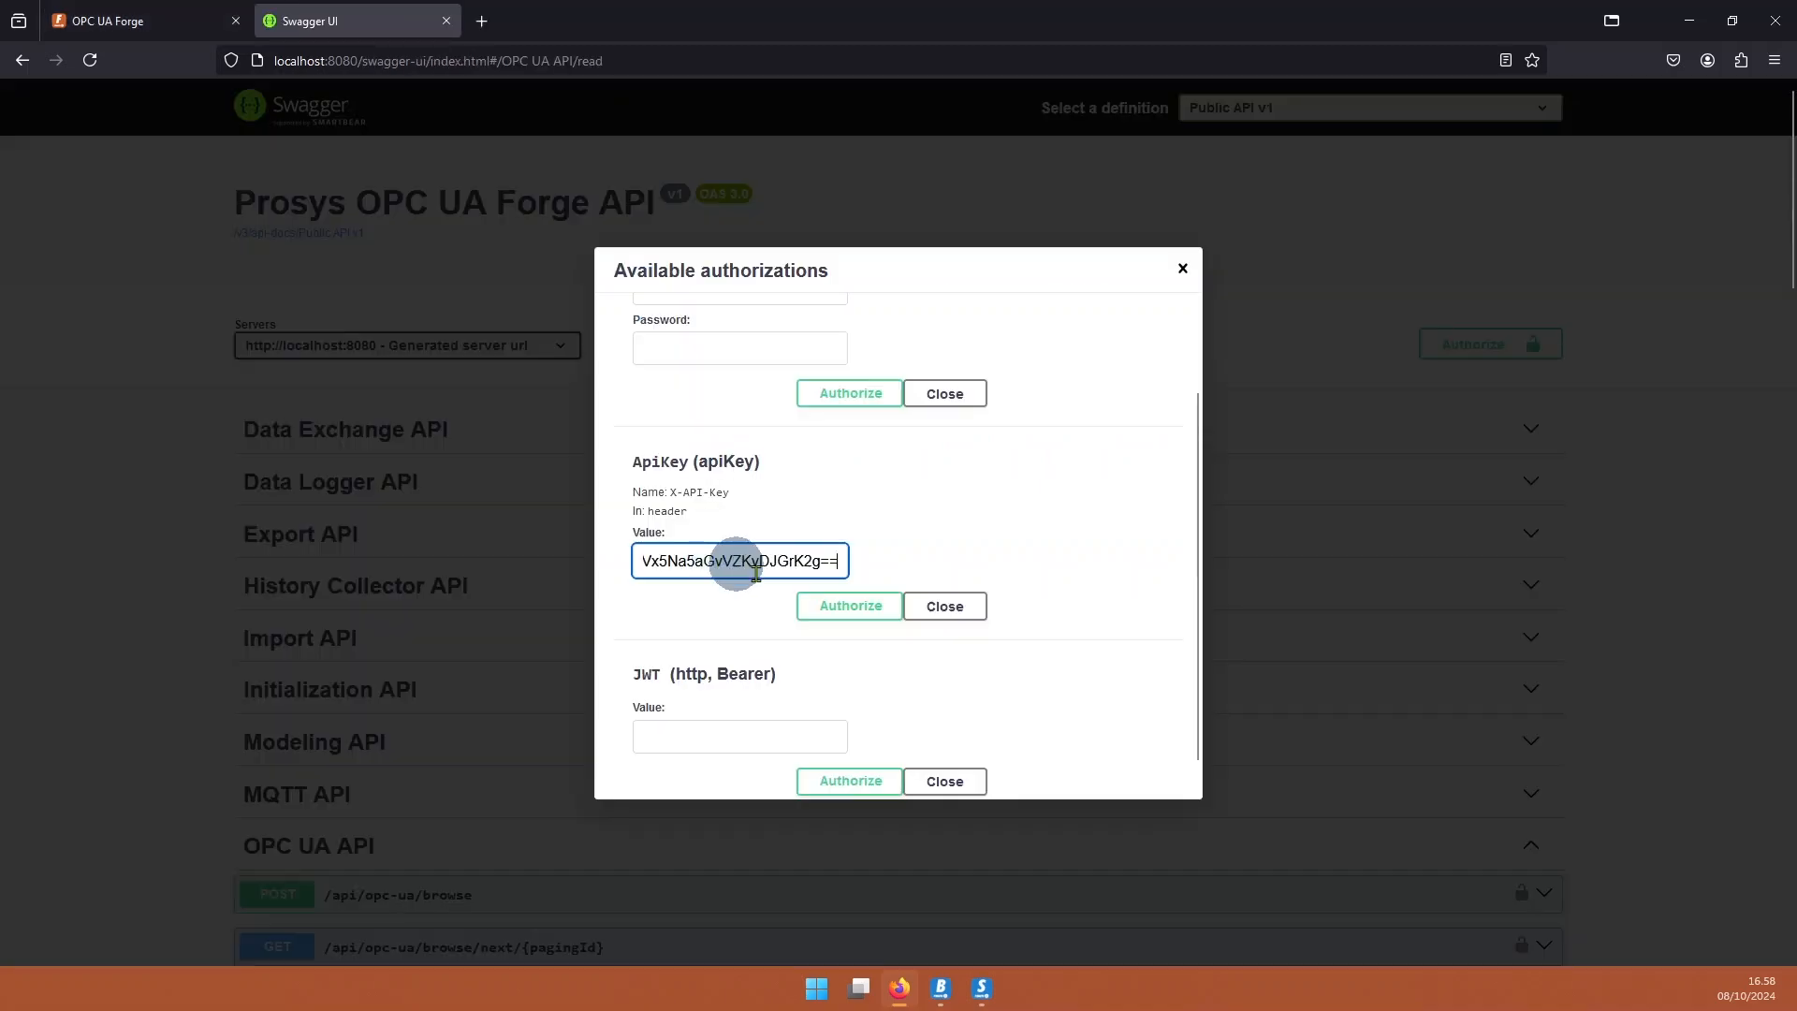
pyautogui.click(830, 605)
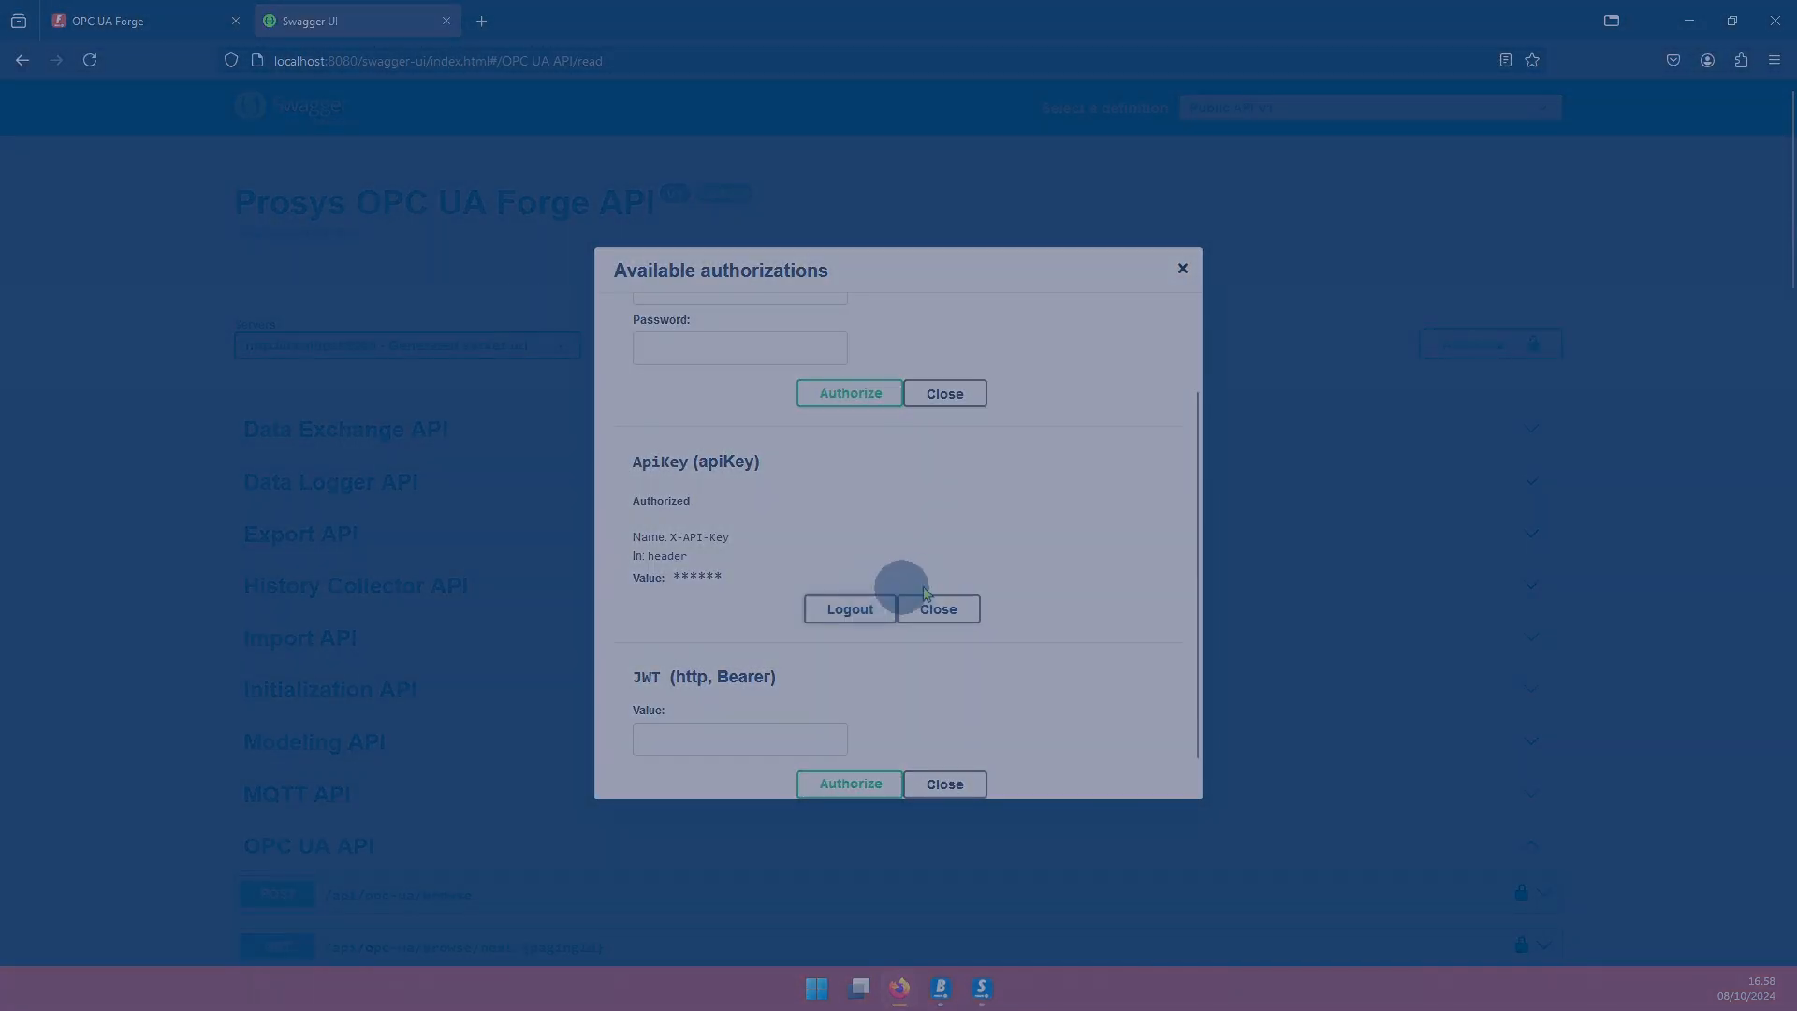